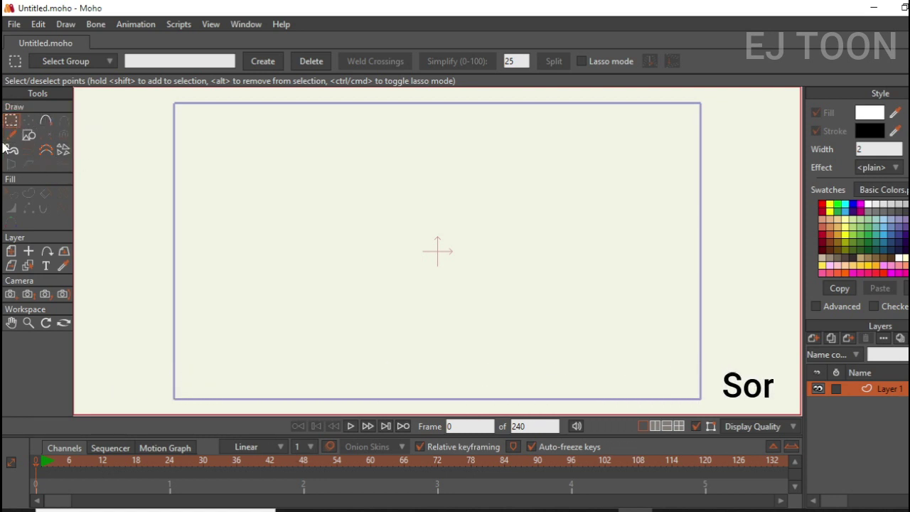
# Step: Draw the left half of a head-shaped outline with Add Point, curving from the top centre down to the chin
pyautogui.click(43, 122)
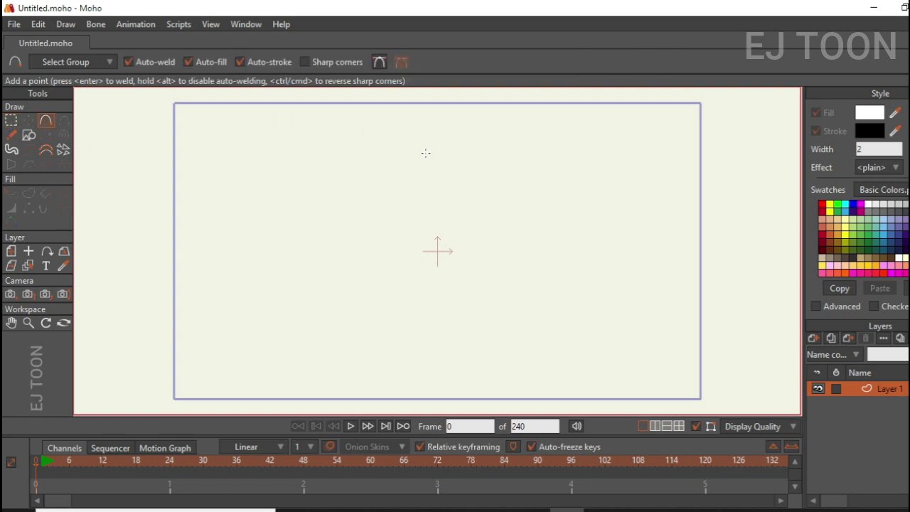
pyautogui.moveTo(407, 143); pyautogui.dragTo(402, 144)
pyautogui.moveTo(401, 144)
pyautogui.mouseDown()
pyautogui.moveTo(376, 162)
pyautogui.moveTo(392, 222)
pyautogui.mouseUp()
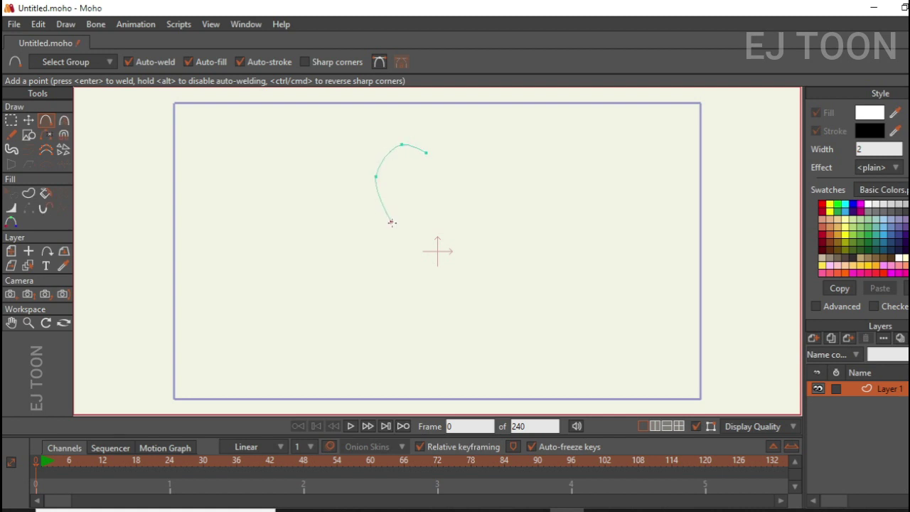
pyautogui.moveTo(401, 265); pyautogui.dragTo(426, 263)
# Step: Duplicate the half outline, flip the copy horizontally and place it beside the original as the right half
pyautogui.hotkey('ctrl', 'a')
pyautogui.press('t')
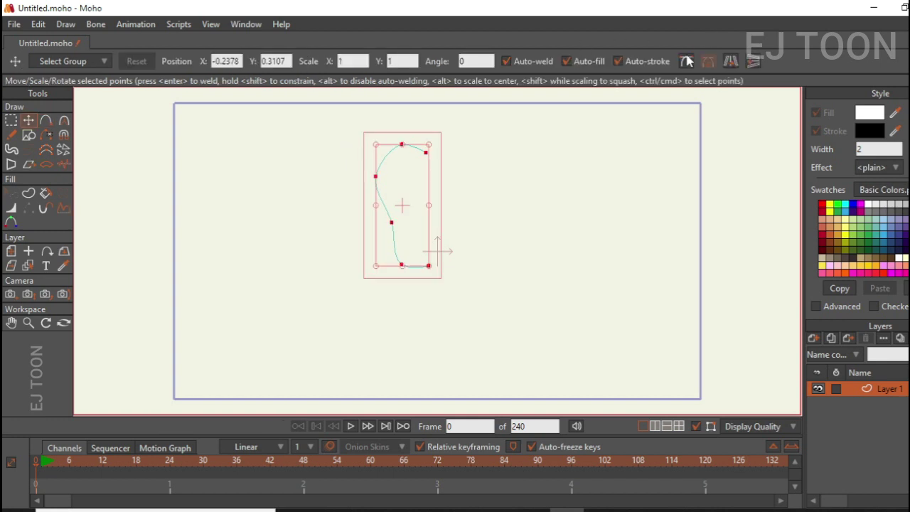
pyautogui.click(732, 61)
pyautogui.moveTo(366, 198); pyautogui.dragTo(434, 197)
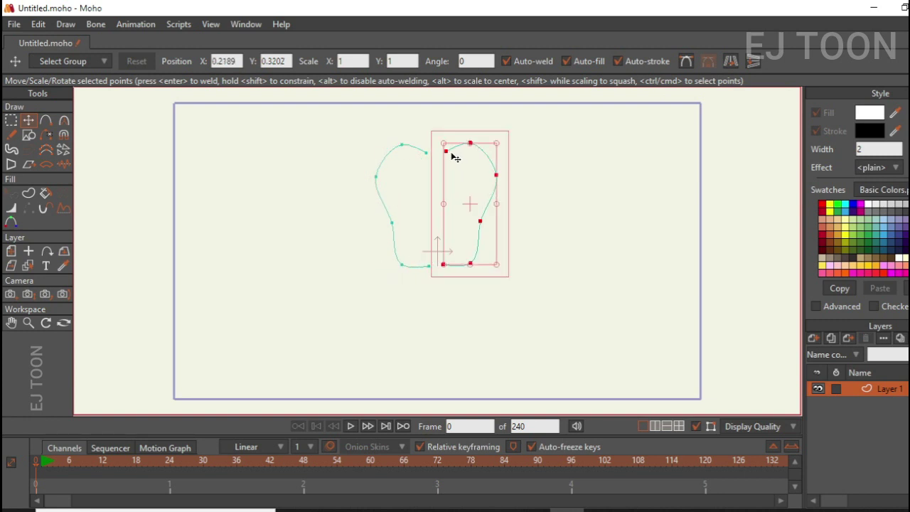
pyautogui.click(731, 65)
pyautogui.click(732, 65)
# Step: Weld the two halves at the crown and chin, pulling the joined points outward into a closed, rounded head shape
pyautogui.moveTo(446, 152); pyautogui.dragTo(426, 152)
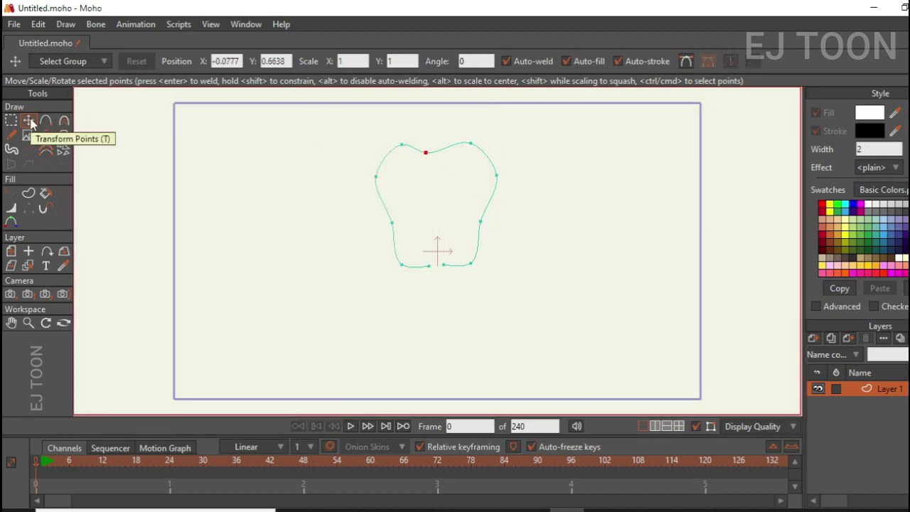
pyautogui.moveTo(426, 152); pyautogui.dragTo(440, 137)
pyautogui.moveTo(429, 266); pyautogui.dragTo(441, 291)
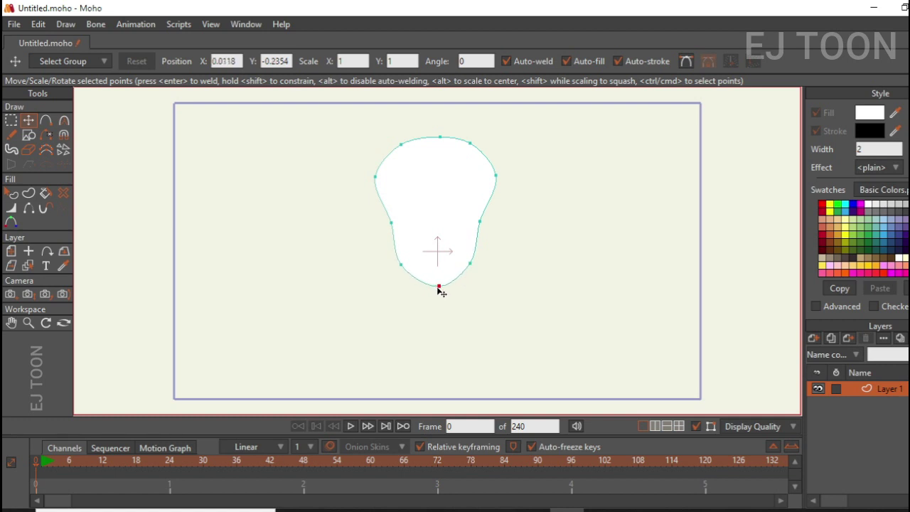
pyautogui.moveTo(391, 223); pyautogui.dragTo(389, 217)
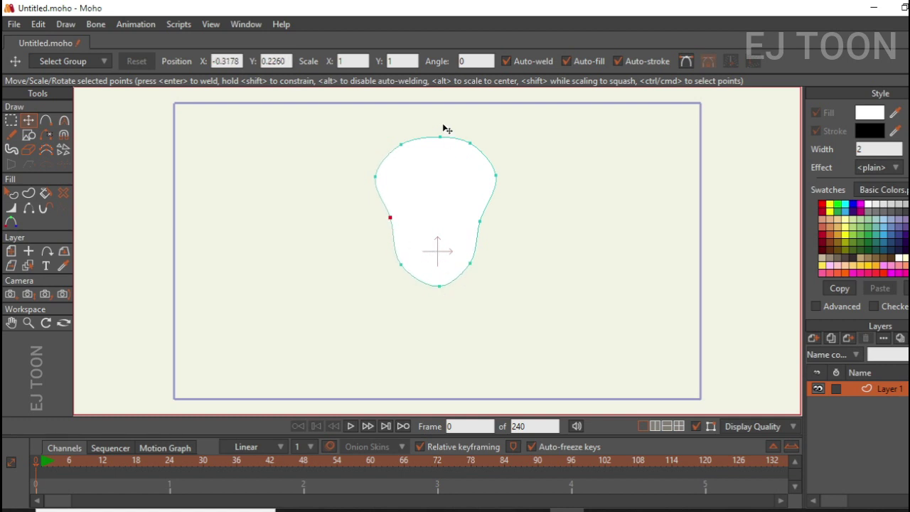
pyautogui.scroll(4, 415, 198)
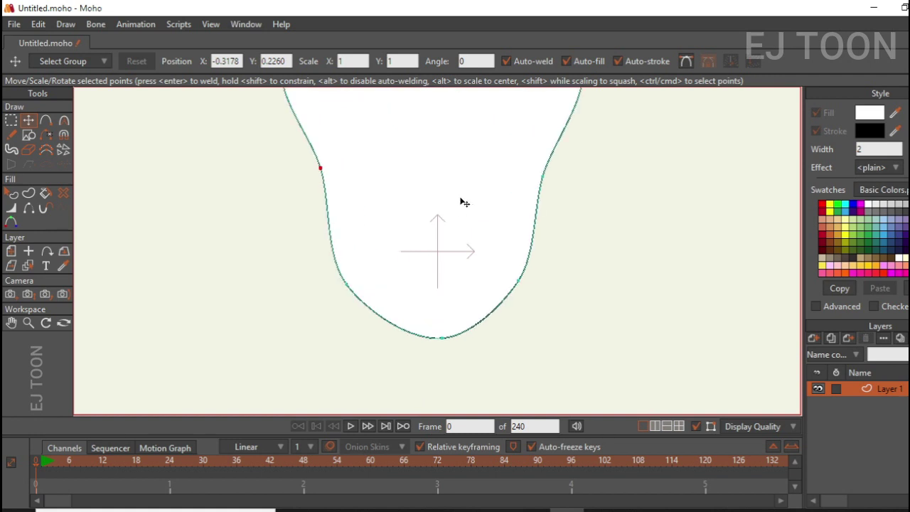
pyautogui.scroll(-4, 465, 289)
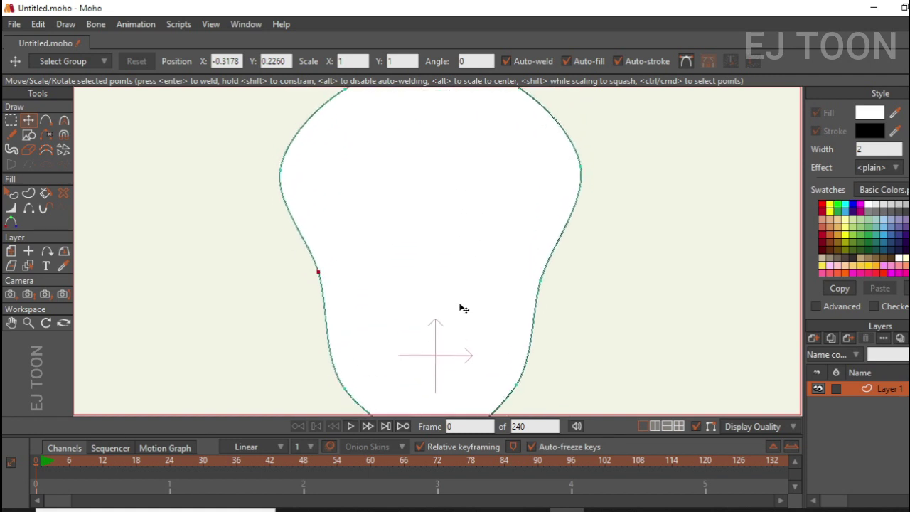
pyautogui.scroll(3, 463, 307)
pyautogui.scroll(-2, 459, 305)
pyautogui.scroll(1, 463, 306)
pyautogui.scroll(-1, 463, 306)
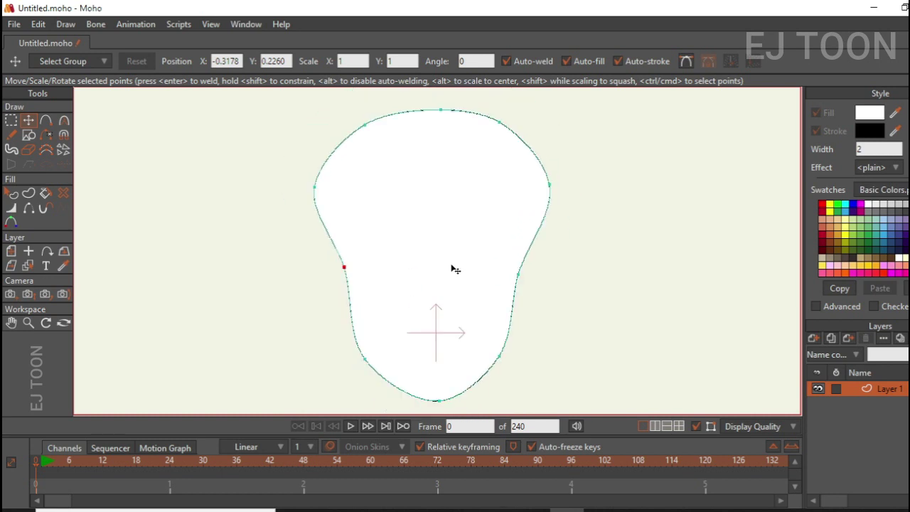
pyautogui.scroll(2, 463, 259)
pyautogui.scroll(-2, 489, 210)
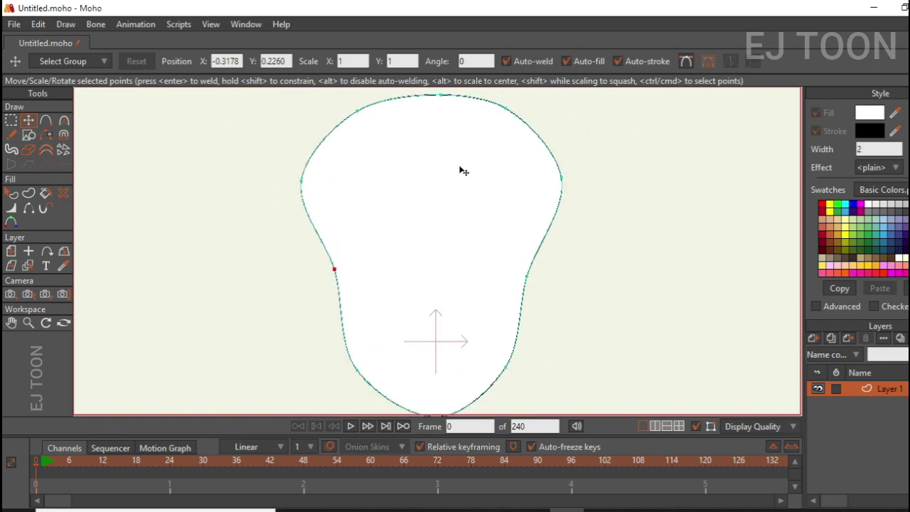
# Step: Select the head shape and change its fill colour to orange-brown
pyautogui.click(12, 192)
pyautogui.click(507, 224)
pyautogui.click(895, 114)
pyautogui.click(738, 150)
pyautogui.click(738, 116)
pyautogui.moveTo(797, 269); pyautogui.dragTo(804, 264)
pyautogui.moveTo(762, 130)
pyautogui.mouseDown()
pyautogui.moveTo(766, 111)
pyautogui.moveTo(766, 128)
pyautogui.mouseUp()
pyautogui.click(824, 295)
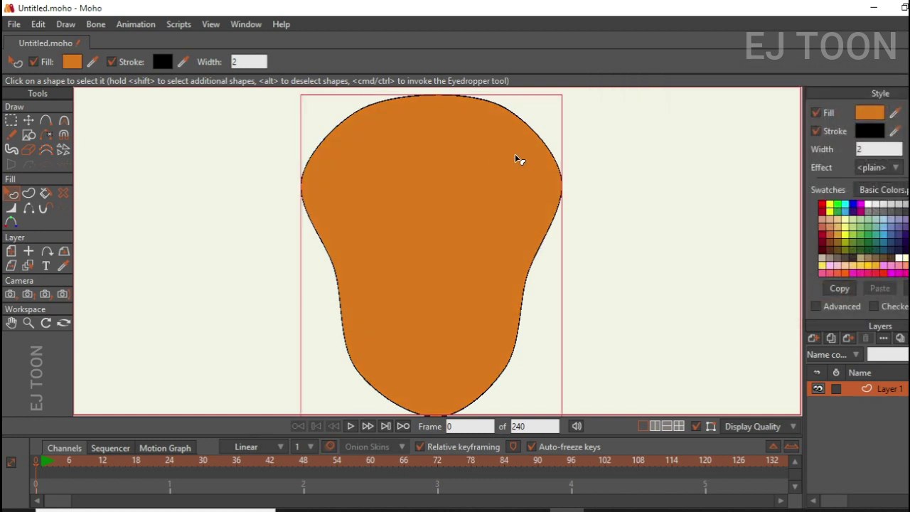
# Step: Nudge the points along the upper edge of the head with Transform Points, moving the widest left point slightly up and inward
pyautogui.click(31, 122)
pyautogui.moveTo(302, 180); pyautogui.dragTo(309, 172)
pyautogui.click(445, 100)
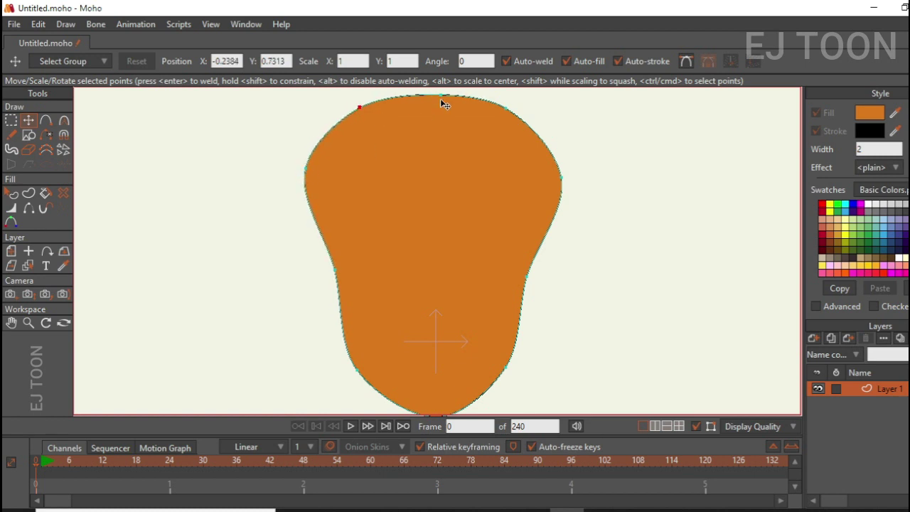
pyautogui.click(503, 112)
# Step: Pull the side and jaw points inward on both sides to taper the lower half of the head
pyautogui.moveTo(349, 271); pyautogui.dragTo(363, 271)
pyautogui.moveTo(354, 375); pyautogui.dragTo(379, 377)
pyautogui.moveTo(363, 291); pyautogui.dragTo(358, 288)
pyautogui.moveTo(543, 283); pyautogui.dragTo(538, 282)
pyautogui.moveTo(472, 345); pyautogui.dragTo(470, 289)
pyautogui.moveTo(506, 322); pyautogui.dragTo(490, 315)
pyautogui.click(437, 361)
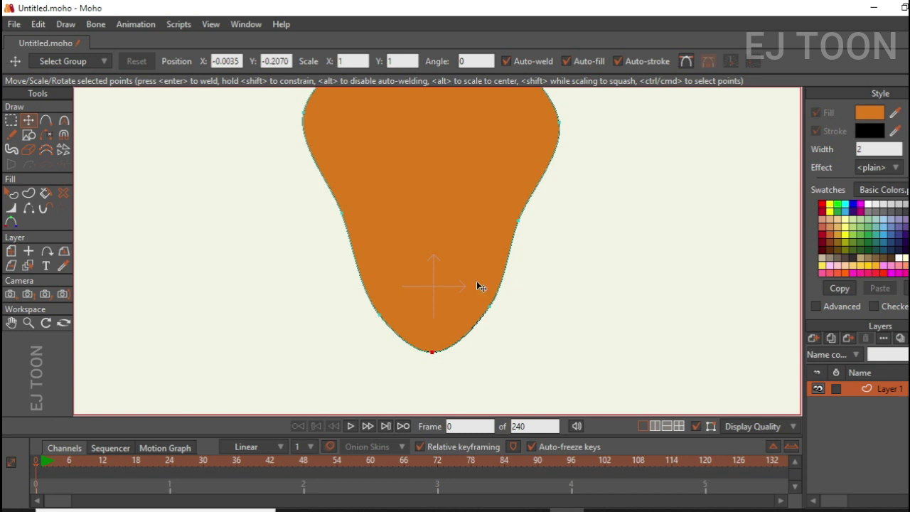
# Step: Fine-tune the jaw, chin and narrow side points to even out the lower half of the head
pyautogui.moveTo(479, 284); pyautogui.dragTo(457, 306)
pyautogui.click(371, 354)
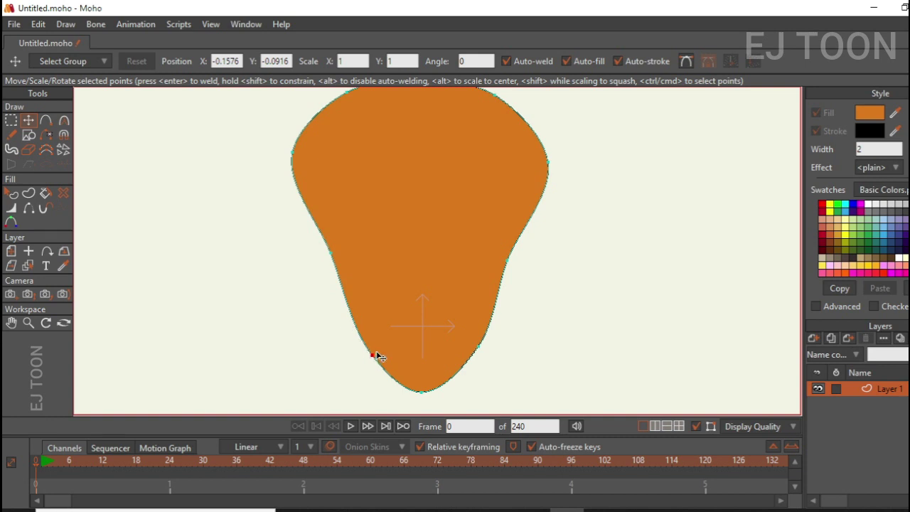
pyautogui.moveTo(377, 354); pyautogui.dragTo(365, 353)
pyautogui.moveTo(461, 350)
pyautogui.mouseDown()
pyautogui.moveTo(472, 351)
pyautogui.moveTo(463, 351)
pyautogui.mouseUp()
pyautogui.moveTo(369, 366)
pyautogui.mouseDown()
pyautogui.moveTo(374, 354)
pyautogui.moveTo(369, 361)
pyautogui.mouseUp()
pyautogui.moveTo(425, 398)
pyautogui.mouseDown()
pyautogui.moveTo(422, 384)
pyautogui.moveTo(418, 391)
pyautogui.mouseUp()
pyautogui.moveTo(506, 261)
pyautogui.mouseDown()
pyautogui.moveTo(524, 276)
pyautogui.moveTo(508, 261)
pyautogui.mouseUp()
pyautogui.moveTo(335, 264)
pyautogui.mouseDown()
pyautogui.moveTo(320, 264)
pyautogui.moveTo(337, 262)
pyautogui.mouseUp()
# Step: Move the widest points on both sides slightly inward and raise the crown point of the head
pyautogui.moveTo(291, 135)
pyautogui.mouseDown()
pyautogui.moveTo(312, 134)
pyautogui.moveTo(296, 133)
pyautogui.mouseUp()
pyautogui.moveTo(534, 142)
pyautogui.mouseDown()
pyautogui.moveTo(545, 142)
pyautogui.moveTo(529, 139)
pyautogui.mouseUp()
pyautogui.scroll(-3, 349, 165)
pyautogui.moveTo(451, 164); pyautogui.dragTo(452, 155)
pyautogui.scroll(3, 448, 209)
pyautogui.moveTo(441, 205); pyautogui.dragTo(433, 231)
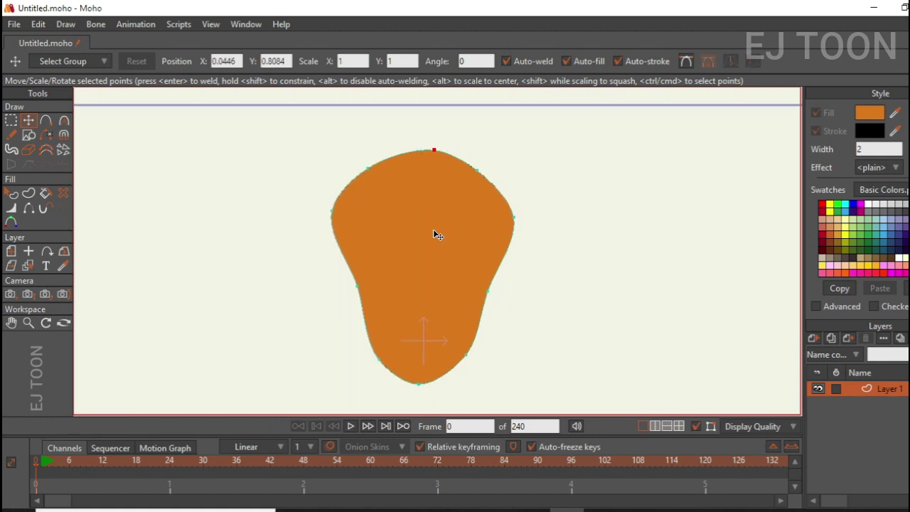
# Step: Shift the crown point left to centre it over the head
pyautogui.scroll(-2, 433, 229)
pyautogui.scroll(2, 435, 229)
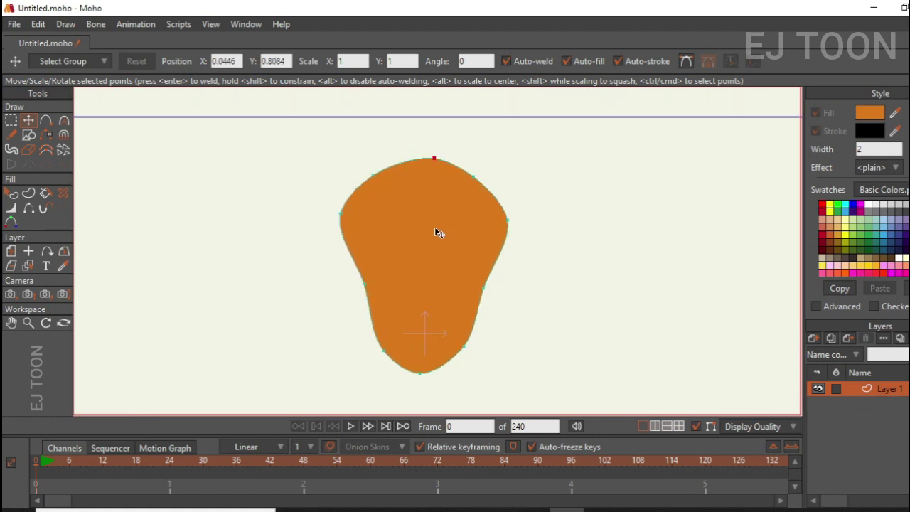
pyautogui.scroll(-3, 435, 228)
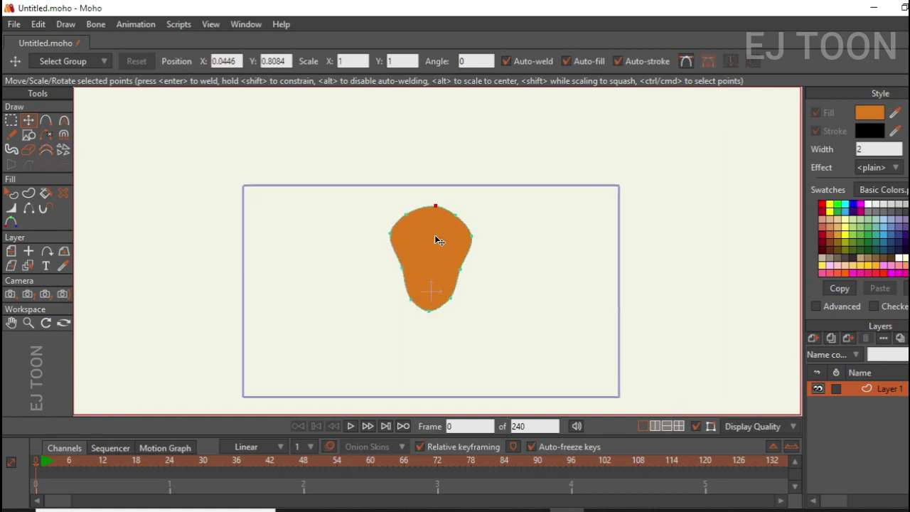
pyautogui.scroll(3, 434, 234)
pyautogui.moveTo(433, 150); pyautogui.dragTo(427, 149)
pyautogui.scroll(2, 449, 209)
pyautogui.moveTo(427, 239)
pyautogui.mouseDown()
pyautogui.moveTo(427, 225)
pyautogui.moveTo(418, 228)
pyautogui.mouseUp()
pyautogui.moveTo(428, 110); pyautogui.dragTo(396, 102)
# Step: Select all points of the head, move the shape slightly up and rotate it a little to level it
pyautogui.hotkey('ctrl', 'a')
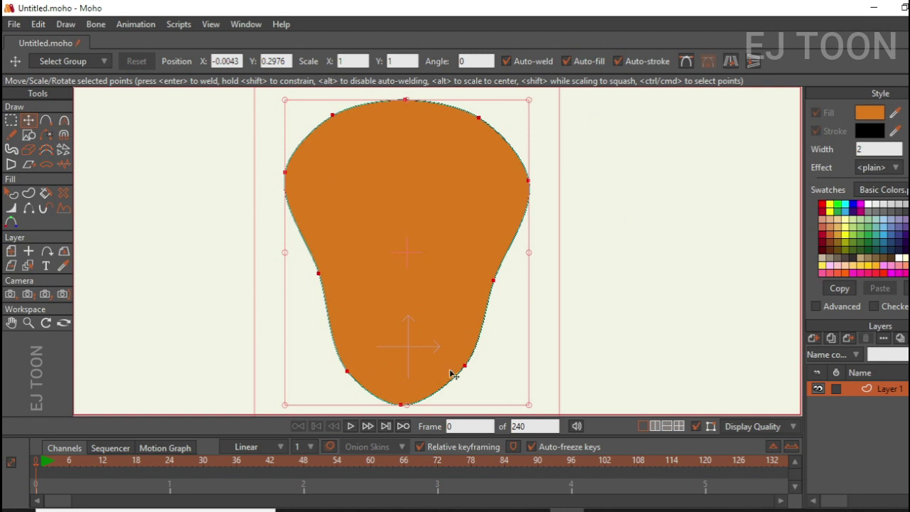
pyautogui.moveTo(418, 249)
pyautogui.mouseDown()
pyautogui.moveTo(408, 236)
pyautogui.moveTo(417, 239)
pyautogui.mouseUp()
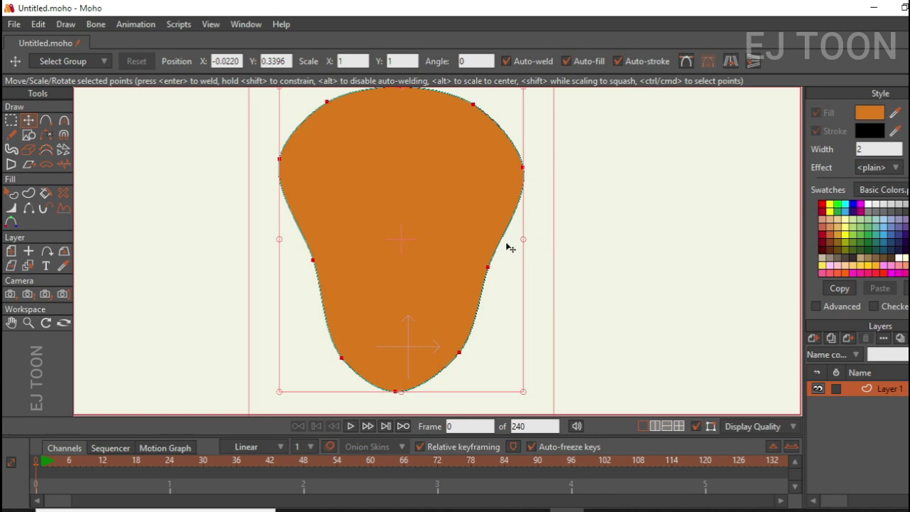
pyautogui.moveTo(537, 251); pyautogui.dragTo(511, 258)
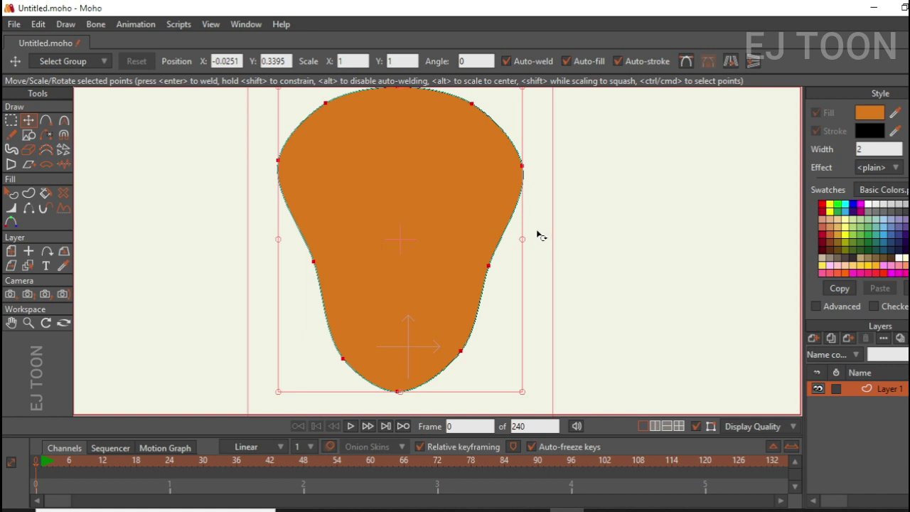
# Step: Scale the whole head slightly narrower from both sides and slightly shorter from the top and bottom
pyautogui.moveTo(524, 244)
pyautogui.mouseDown()
pyautogui.moveTo(701, 250)
pyautogui.moveTo(510, 246)
pyautogui.mouseUp()
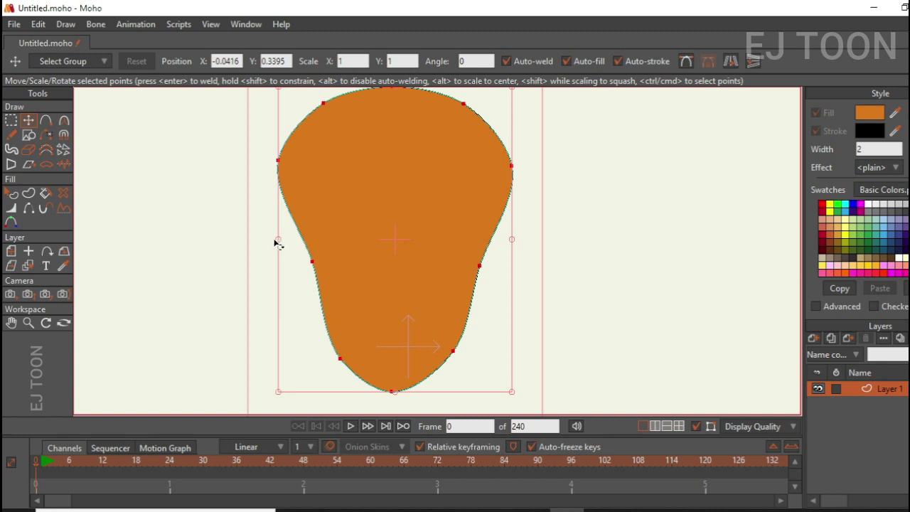
pyautogui.moveTo(277, 241)
pyautogui.mouseDown()
pyautogui.moveTo(258, 242)
pyautogui.moveTo(284, 242)
pyautogui.mouseUp()
pyautogui.scroll(-3, 428, 184)
pyautogui.moveTo(418, 168); pyautogui.dragTo(419, 179)
pyautogui.moveTo(419, 324); pyautogui.dragTo(420, 320)
pyautogui.scroll(3, 408, 252)
pyautogui.moveTo(441, 238); pyautogui.dragTo(438, 232)
pyautogui.scroll(2, 437, 232)
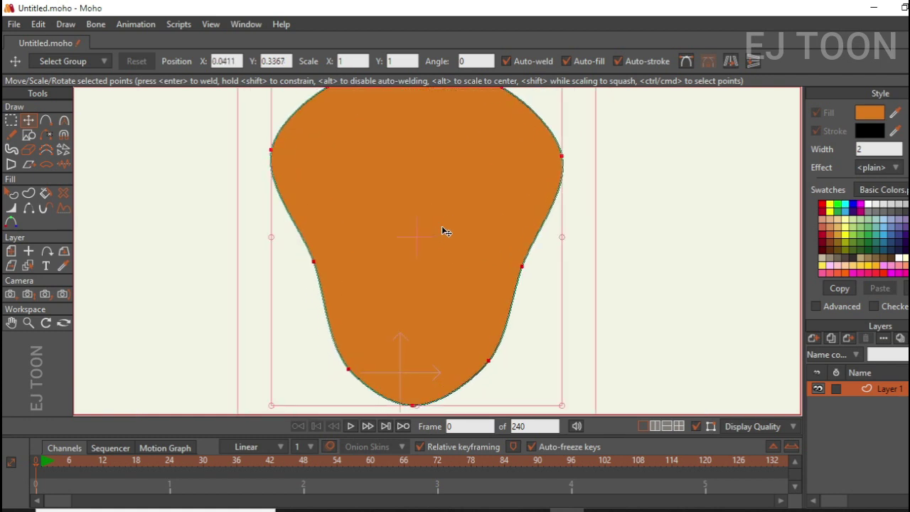
pyautogui.scroll(-2, 450, 230)
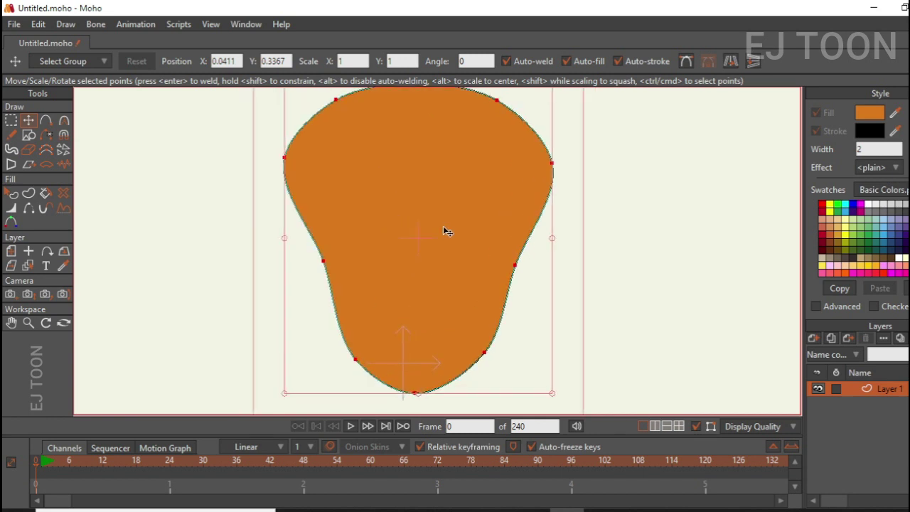
# Step: Try pulling the narrow side points of the head inward and undo the move
pyautogui.moveTo(321, 260)
pyautogui.mouseDown()
pyautogui.moveTo(329, 249)
pyautogui.moveTo(334, 265)
pyautogui.mouseUp()
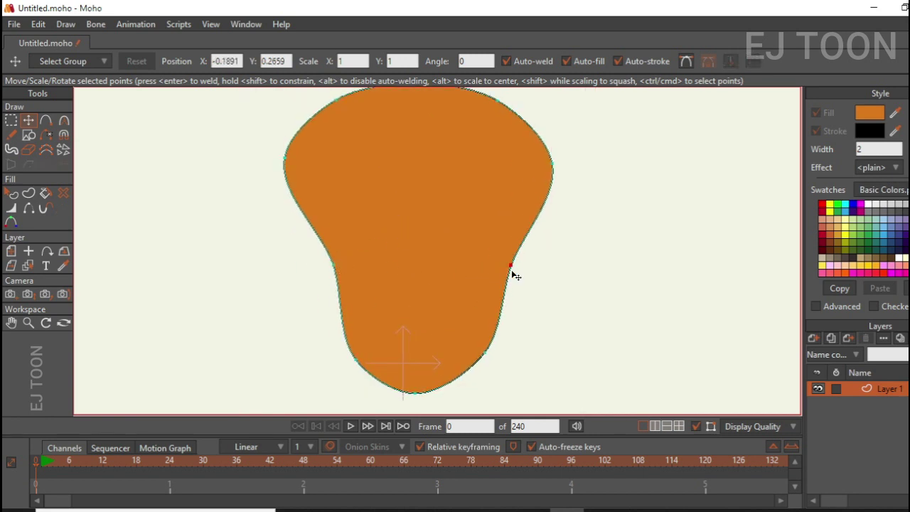
pyautogui.hotkey('ctrl', 'z')
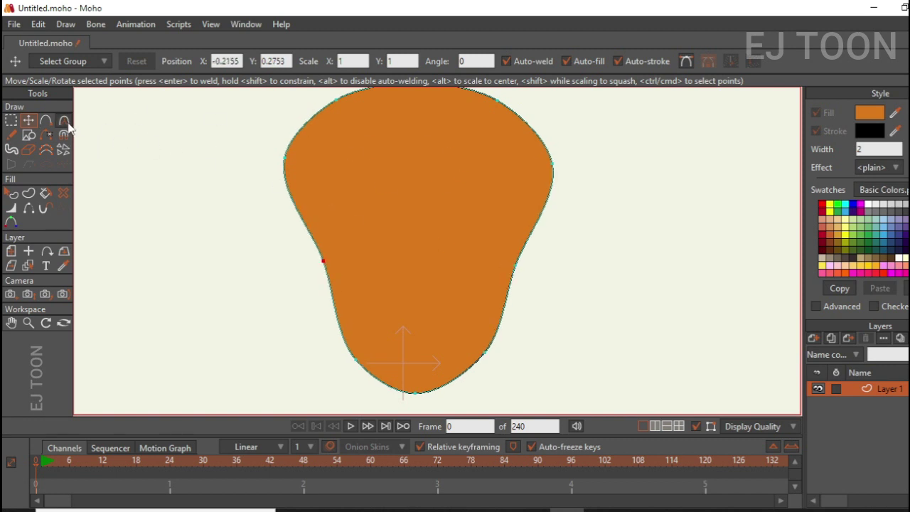
# Step: Adjust the curve handles of the widest left point with the Curvature tool so they run vertically
pyautogui.click(64, 123)
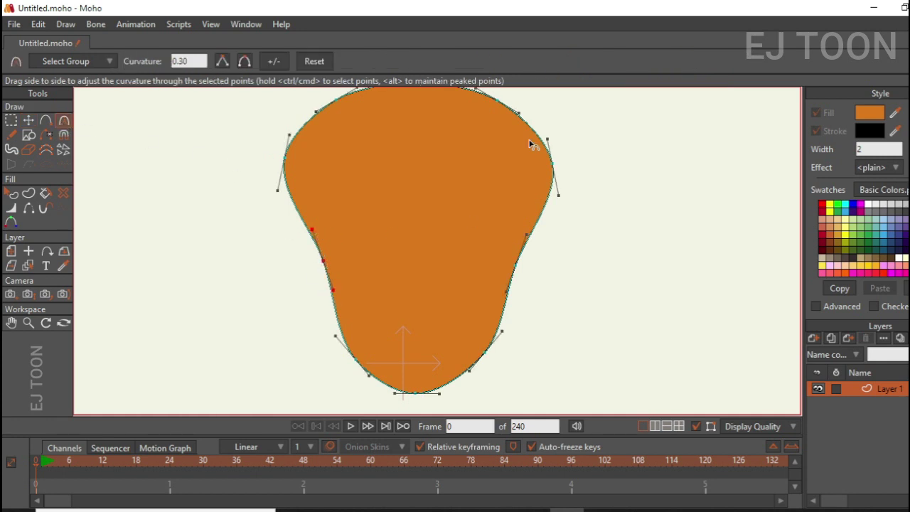
pyautogui.scroll(-1, 431, 201)
pyautogui.scroll(1, 446, 171)
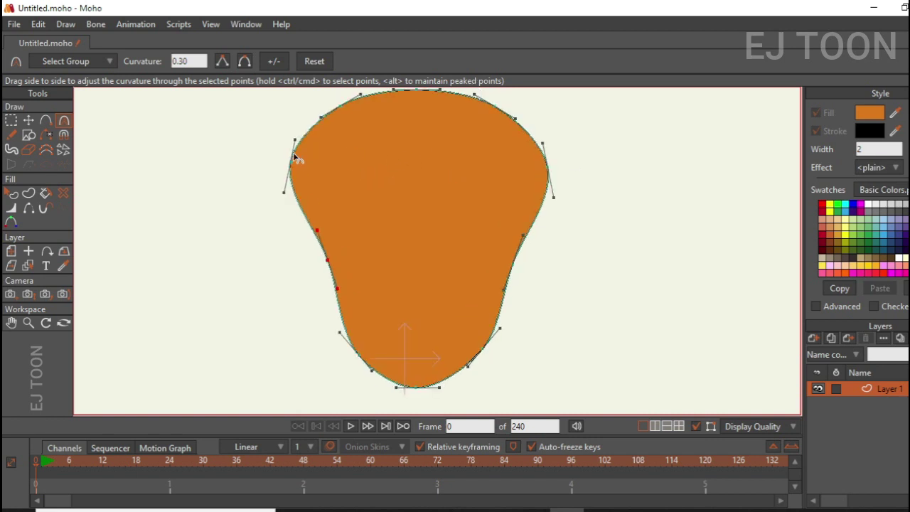
pyautogui.moveTo(284, 193)
pyautogui.mouseDown()
pyautogui.moveTo(254, 240)
pyautogui.moveTo(244, 288)
pyautogui.moveTo(251, 292)
pyautogui.moveTo(244, 189)
pyautogui.moveTo(341, 220)
pyautogui.moveTo(229, 191)
pyautogui.moveTo(339, 201)
pyautogui.moveTo(320, 154)
pyautogui.moveTo(390, 183)
pyautogui.moveTo(192, 228)
pyautogui.moveTo(290, 205)
pyautogui.moveTo(278, 204)
pyautogui.moveTo(263, 179)
pyautogui.moveTo(286, 206)
pyautogui.moveTo(259, 185)
pyautogui.moveTo(284, 193)
pyautogui.mouseUp()
pyautogui.moveTo(294, 140); pyautogui.dragTo(310, 149)
pyautogui.moveTo(276, 201); pyautogui.dragTo(287, 197)
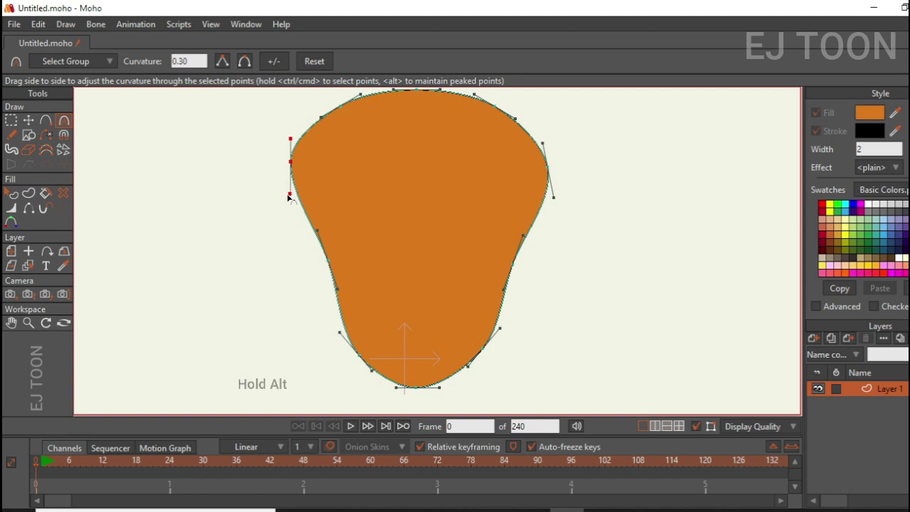
# Step: Pull the lower curve handles of the widest left and right points outward independently to form a bulge on each side
pyautogui.moveTo(290, 197); pyautogui.dragTo(264, 200)
pyautogui.moveTo(569, 225); pyautogui.dragTo(602, 206)
pyautogui.moveTo(264, 200); pyautogui.dragTo(249, 184)
pyautogui.moveTo(452, 205); pyautogui.dragTo(431, 214)
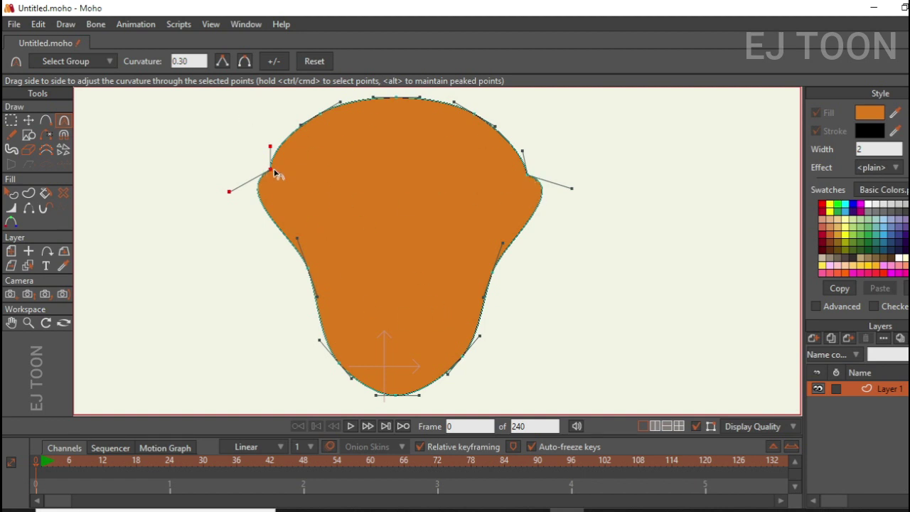
# Step: Try the peak and smooth settings on the widest right point and undo both changes
pyautogui.click(527, 175)
pyautogui.click(223, 62)
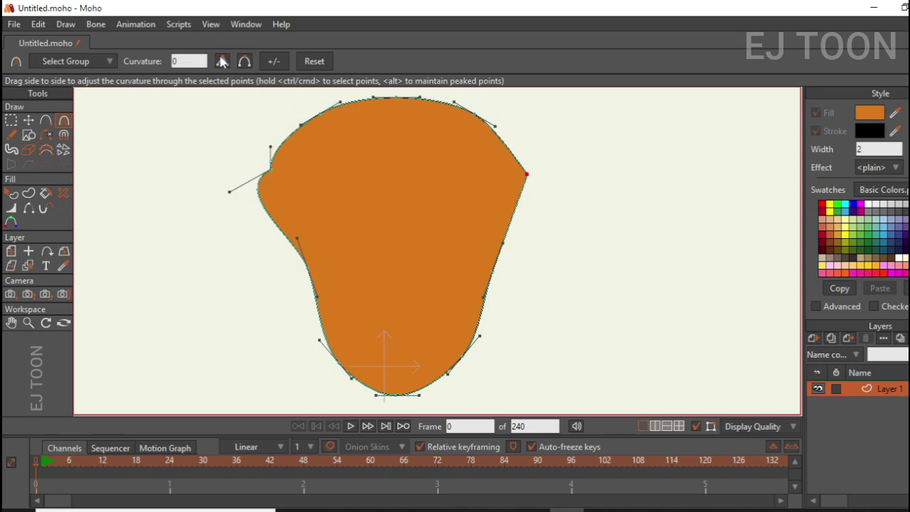
pyautogui.click(247, 63)
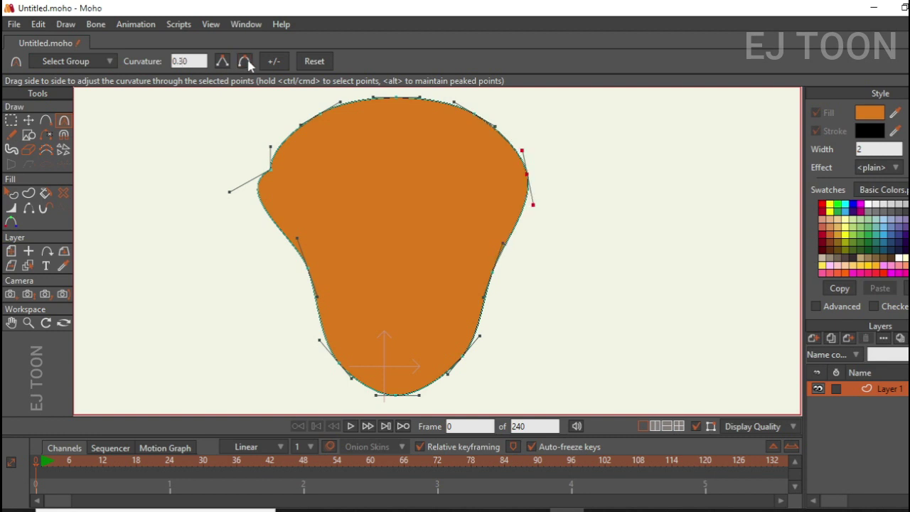
pyautogui.hotkey('ctrl', 'z')
pyautogui.hotkey('ctrl', 'z')
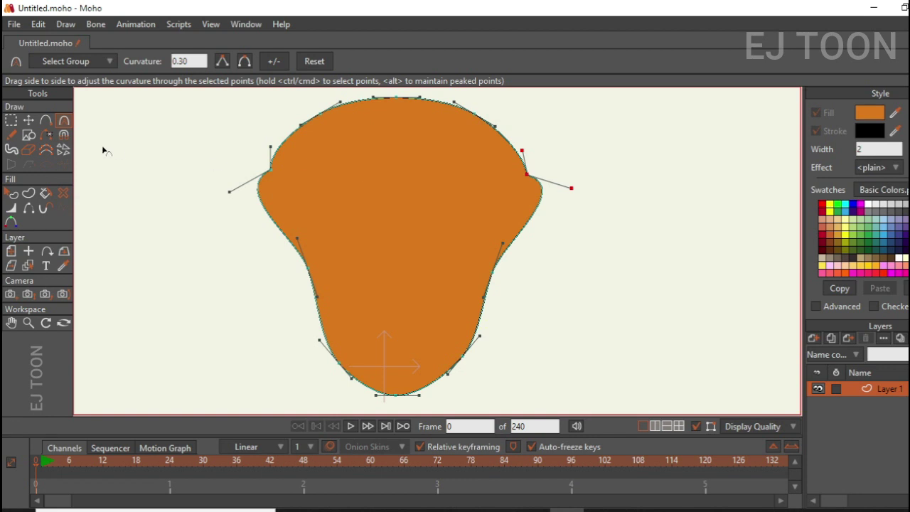
# Step: Move the whole head shape slightly down and right with Transform Points, and return to the Curvature tool
pyautogui.click(28, 122)
pyautogui.hotkey('ctrl', 'a')
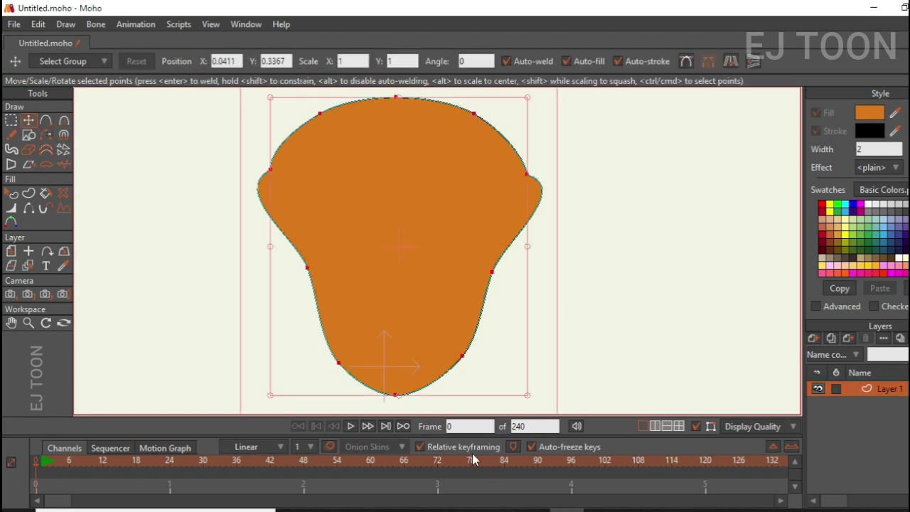
pyautogui.scroll(-2, 469, 292)
pyautogui.scroll(2, 477, 310)
pyautogui.moveTo(424, 271); pyautogui.dragTo(436, 296)
pyautogui.click(63, 120)
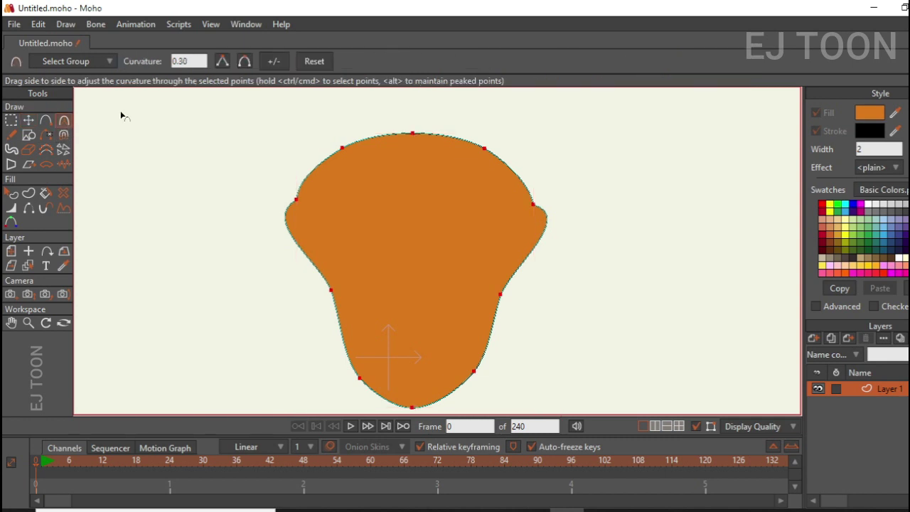
# Step: Smooth all points of the head outline, try them as peaked corners, and make them smooth again
pyautogui.click(244, 63)
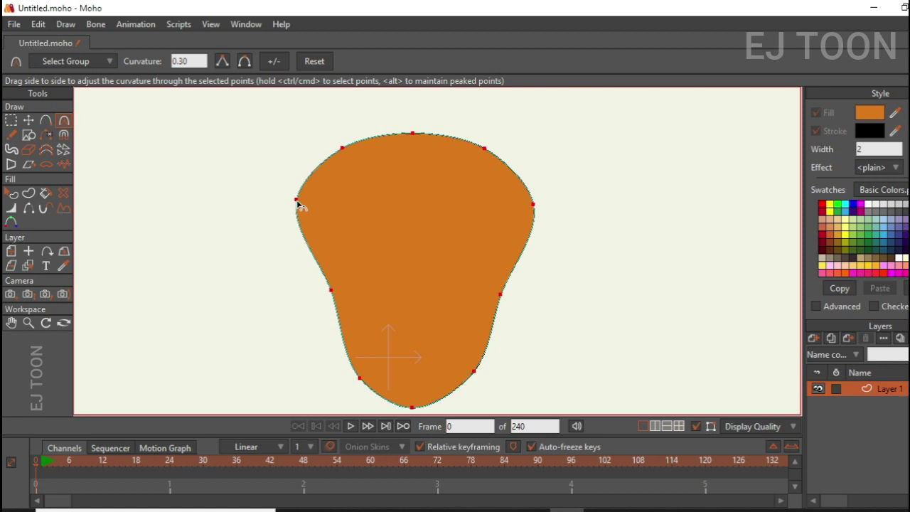
pyautogui.click(222, 62)
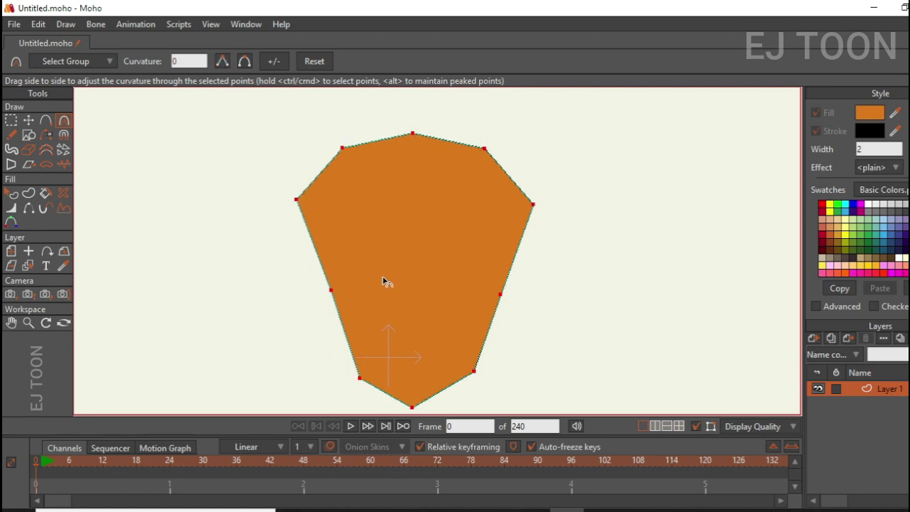
pyautogui.click(244, 61)
pyautogui.click(342, 147)
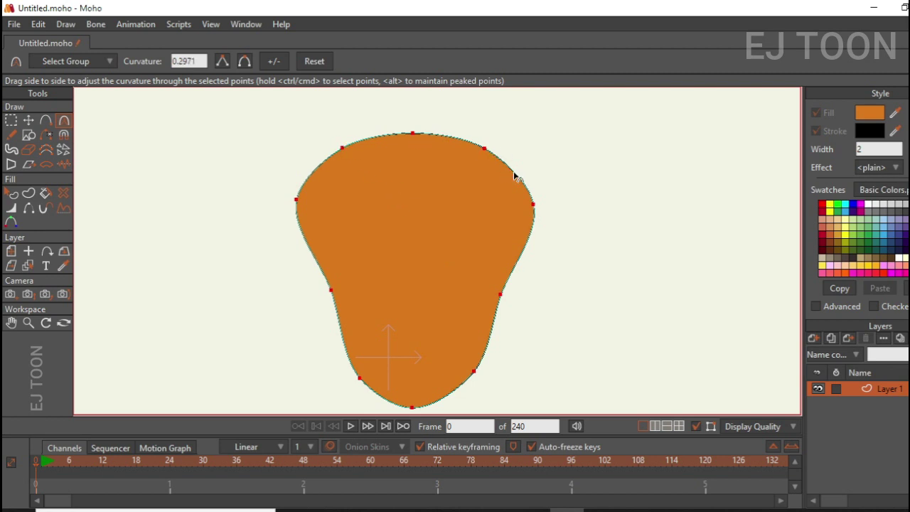
# Step: Move the outline point at the head's upper left outward with Transform Points, switching to the Curvature tool and back between adjustments
pyautogui.click(29, 122)
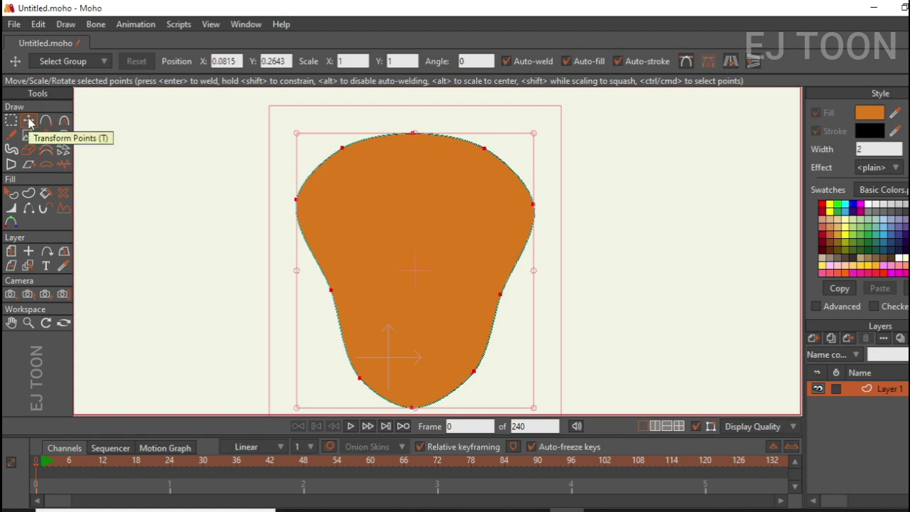
pyautogui.click(342, 149)
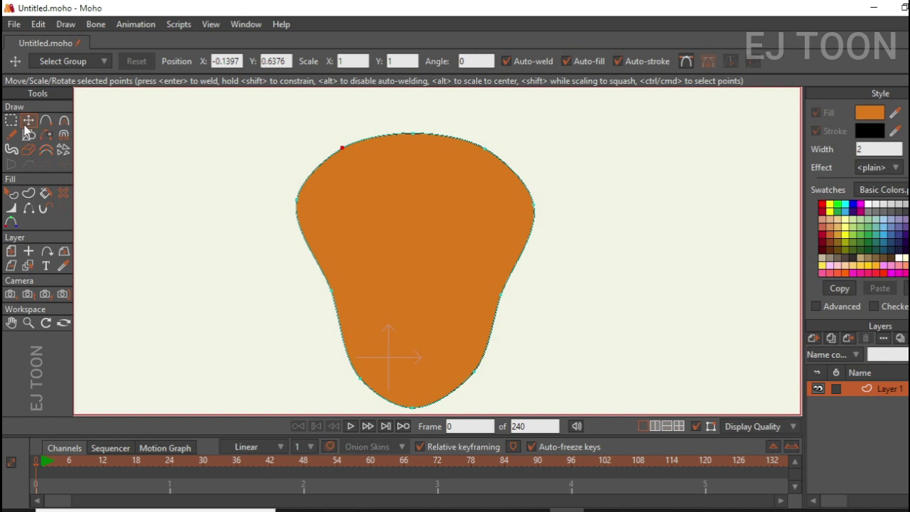
pyautogui.moveTo(342, 147); pyautogui.dragTo(338, 142)
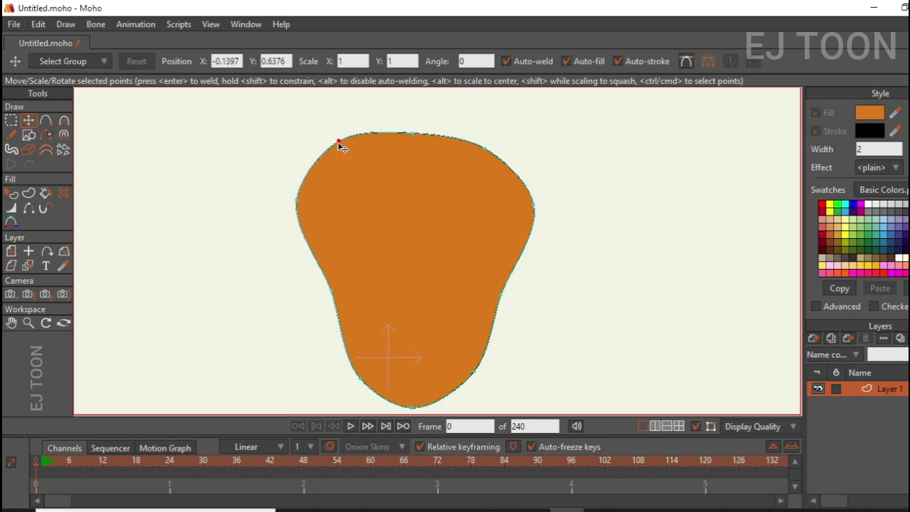
pyautogui.click(64, 121)
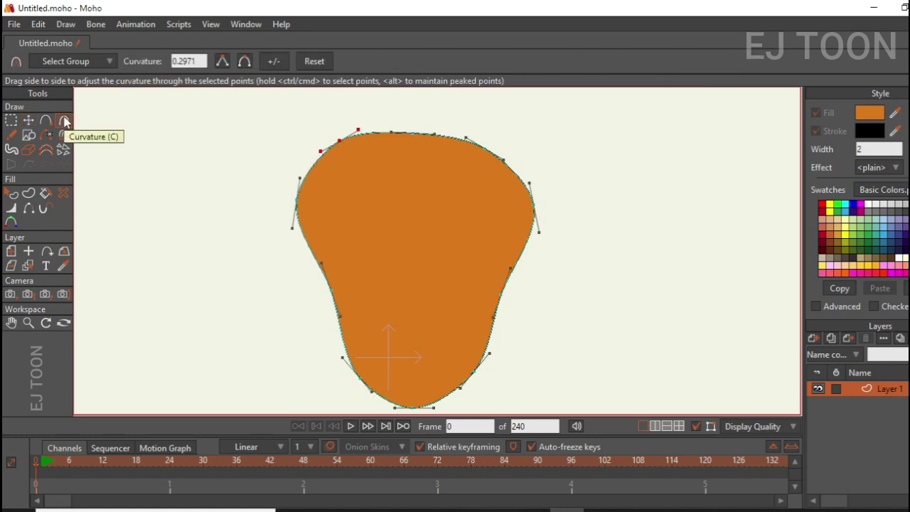
pyautogui.press('t')
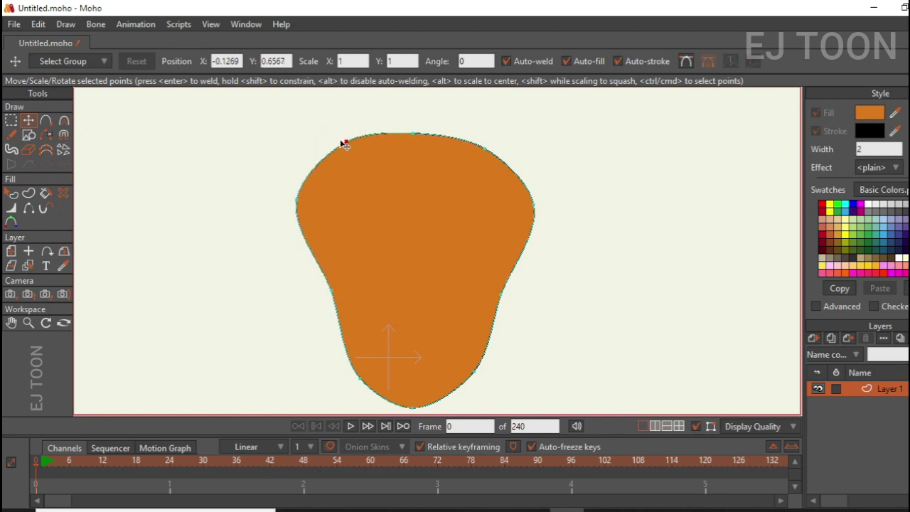
pyautogui.press('c')
pyautogui.moveTo(355, 167); pyautogui.dragTo(317, 174)
pyautogui.press('t')
pyautogui.moveTo(346, 141)
pyautogui.mouseDown()
pyautogui.moveTo(334, 154)
pyautogui.moveTo(330, 148)
pyautogui.mouseUp()
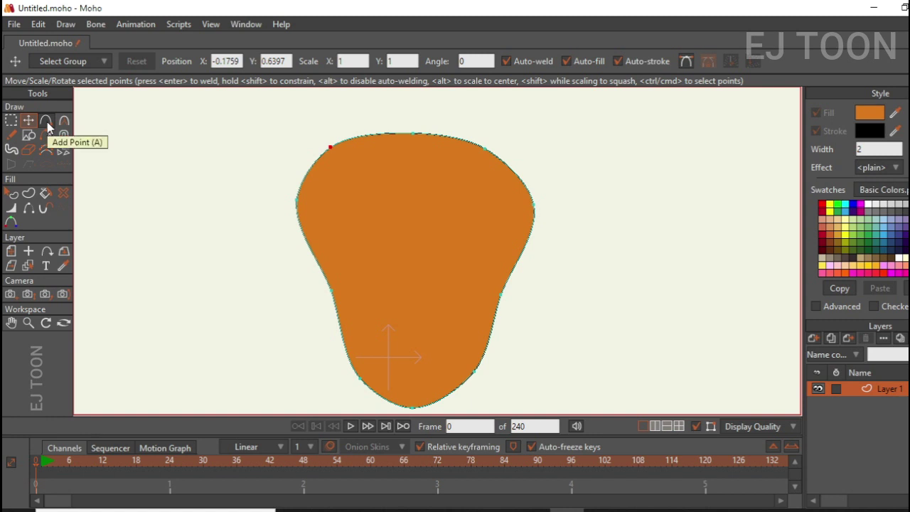
# Step: Add new points to the head outline on the upper and lower sides and at the top, pulling each one outward
pyautogui.click(47, 125)
pyautogui.moveTo(323, 177); pyautogui.dragTo(286, 163)
pyautogui.moveTo(502, 159); pyautogui.dragTo(548, 152)
pyautogui.moveTo(509, 272); pyautogui.dragTo(533, 263)
pyautogui.moveTo(316, 253); pyautogui.dragTo(295, 273)
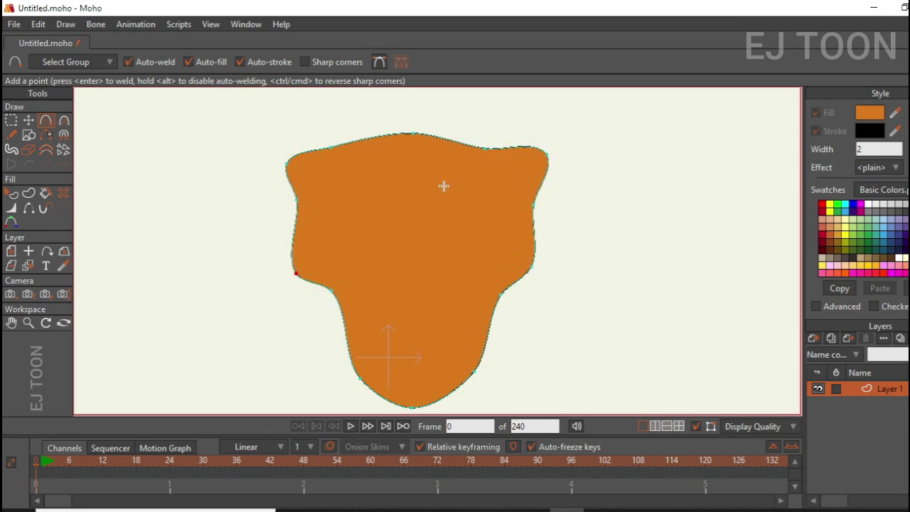
pyautogui.moveTo(372, 147); pyautogui.dragTo(359, 131)
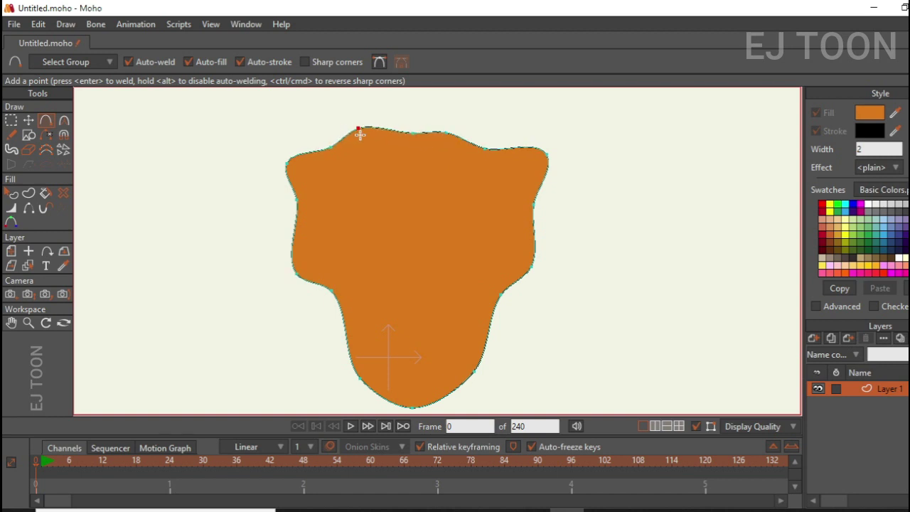
pyautogui.scroll(-2, 447, 186)
pyautogui.scroll(2, 446, 186)
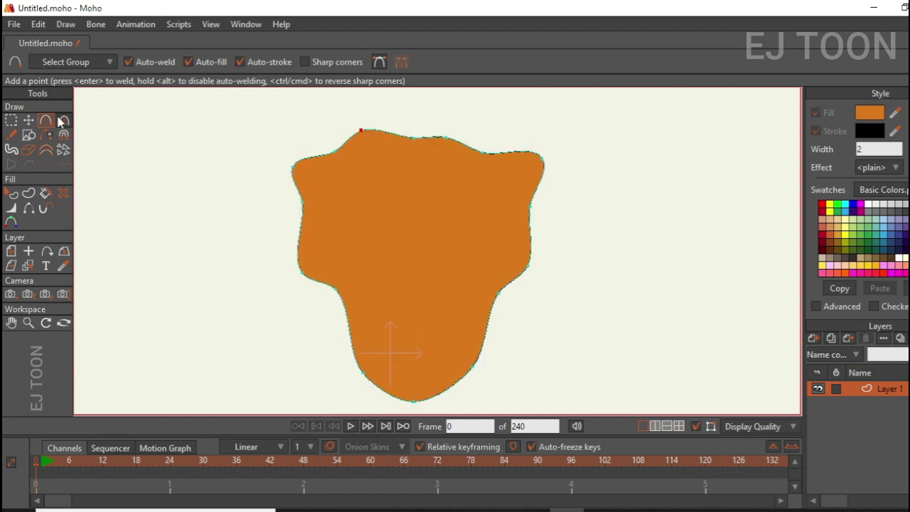
# Step: Pull the side points of the head inward with Transform Points to form a narrow waist below the upper corners
pyautogui.press('t')
pyautogui.moveTo(467, 146); pyautogui.dragTo(288, 167)
pyautogui.moveTo(308, 212)
pyautogui.mouseDown()
pyautogui.moveTo(315, 237)
pyautogui.moveTo(311, 213)
pyautogui.moveTo(325, 209)
pyautogui.mouseUp()
pyautogui.moveTo(527, 168); pyautogui.dragTo(467, 160)
pyautogui.moveTo(542, 215); pyautogui.dragTo(520, 206)
pyautogui.moveTo(539, 271); pyautogui.dragTo(532, 264)
pyautogui.moveTo(301, 273); pyautogui.dragTo(344, 285)
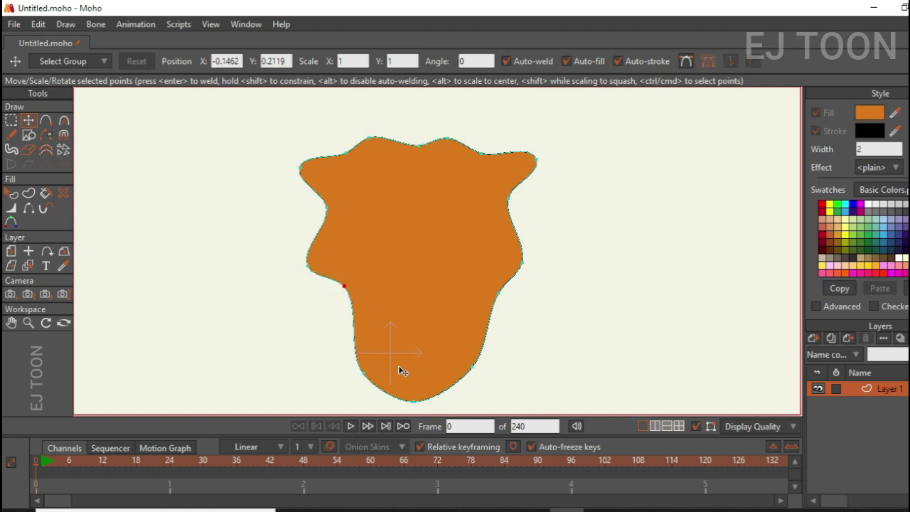
# Step: Narrow the lower part of the head by moving the jaw points inward and the chin point slightly up and right
pyautogui.moveTo(357, 370); pyautogui.dragTo(383, 371)
pyautogui.moveTo(477, 364); pyautogui.dragTo(461, 363)
pyautogui.moveTo(418, 400); pyautogui.dragTo(429, 391)
pyautogui.click(344, 287)
pyautogui.moveTo(501, 291)
pyautogui.mouseDown()
pyautogui.moveTo(500, 301)
pyautogui.moveTo(490, 289)
pyautogui.mouseUp()
# Step: Nudge the right side points into place and spread the two upper corner points of the head outward
pyautogui.moveTo(528, 260); pyautogui.dragTo(529, 258)
pyautogui.moveTo(511, 195); pyautogui.dragTo(512, 201)
pyautogui.moveTo(533, 155); pyautogui.dragTo(530, 160)
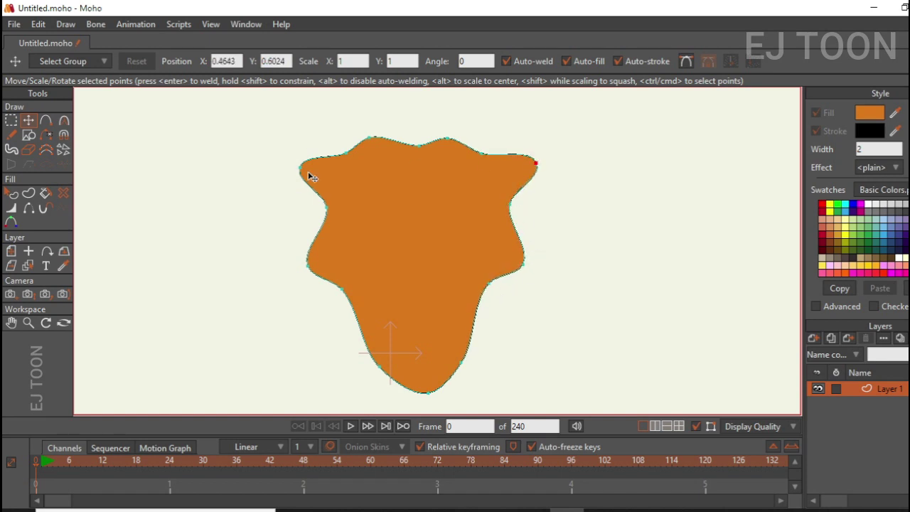
pyautogui.moveTo(300, 168); pyautogui.dragTo(290, 168)
pyautogui.moveTo(348, 154); pyautogui.dragTo(353, 152)
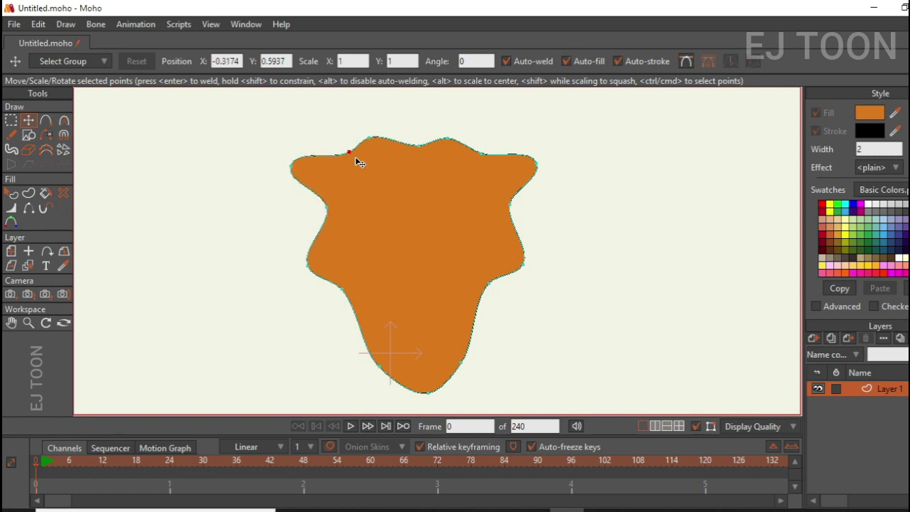
pyautogui.moveTo(537, 164); pyautogui.dragTo(545, 163)
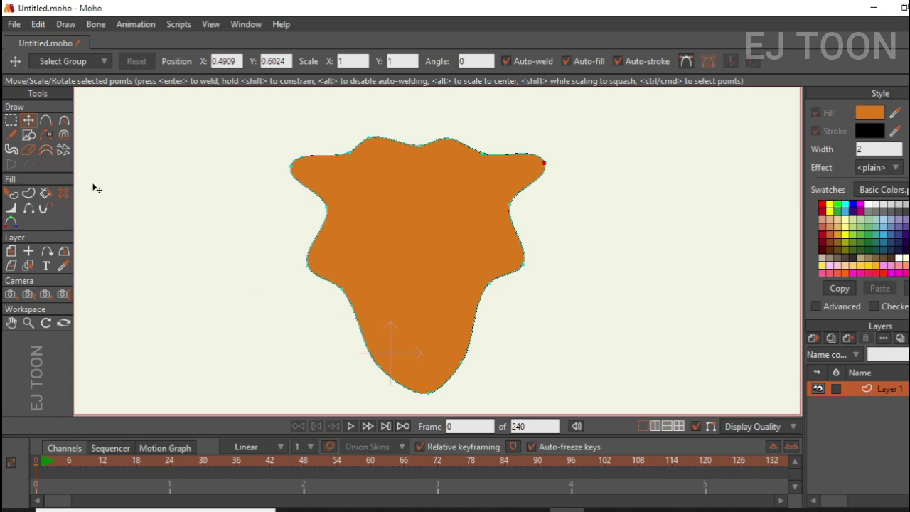
# Step: Enable Sharp corners for Add Point, draw a freehand vertical and horizontal line across the head, and undo both lines
pyautogui.click(46, 121)
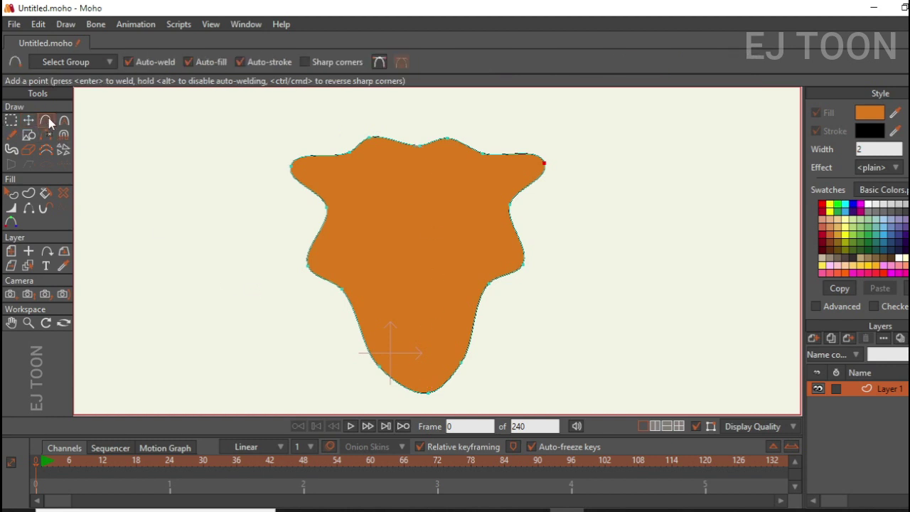
pyautogui.click(307, 59)
pyautogui.moveTo(415, 105); pyautogui.dragTo(425, 407)
pyautogui.moveTo(212, 242); pyautogui.dragTo(634, 244)
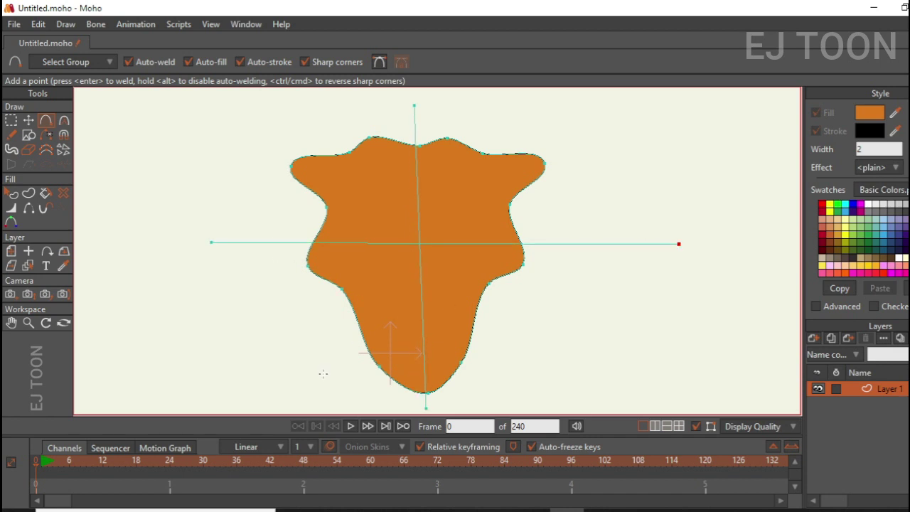
pyautogui.hotkey('ctrl', 'z')
pyautogui.hotkey('ctrl', 'z')
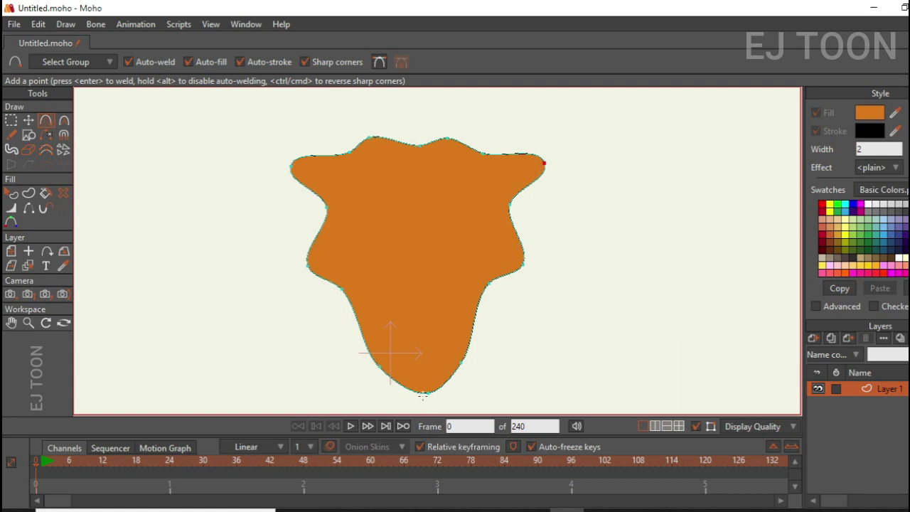
# Step: Draw an exactly vertical and an exactly horizontal straight line crossing the head, and switch to Transform Points
pyautogui.moveTo(417, 104); pyautogui.dragTo(417, 412)
pyautogui.moveTo(194, 249); pyautogui.dragTo(690, 271)
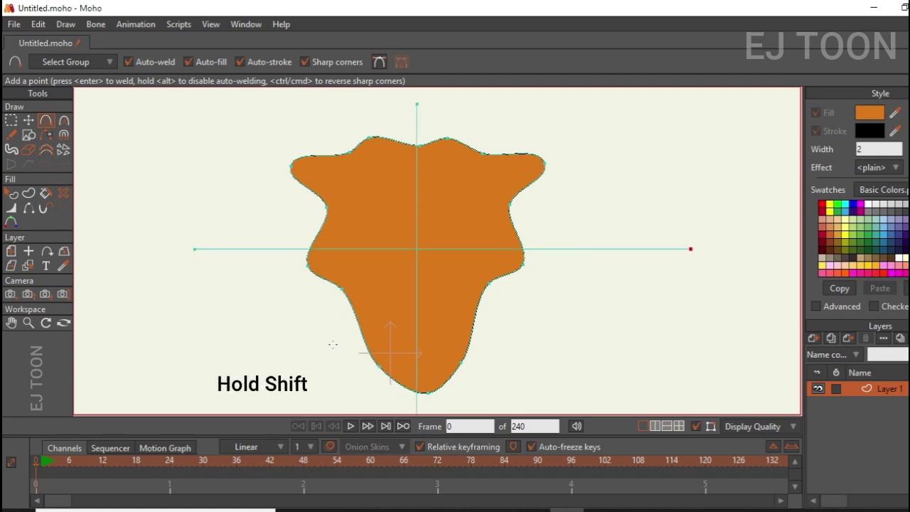
pyautogui.click(29, 120)
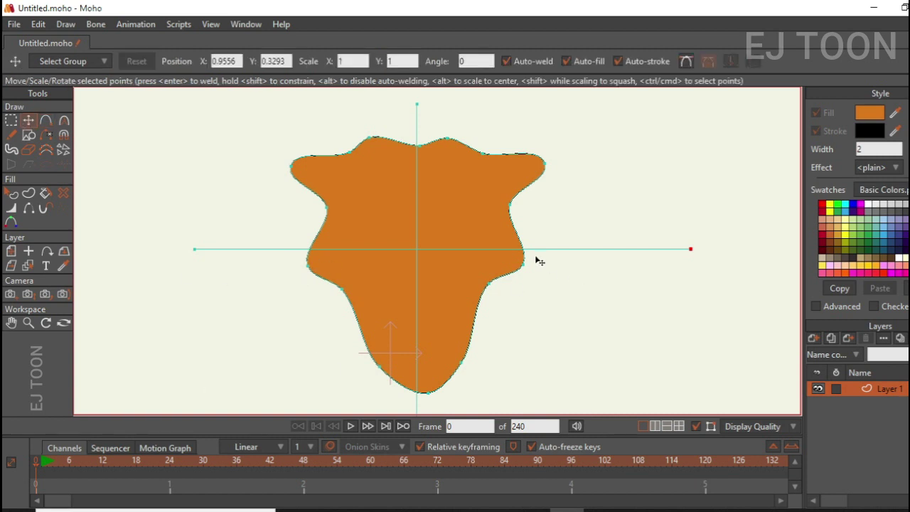
pyautogui.scroll(1, 498, 213)
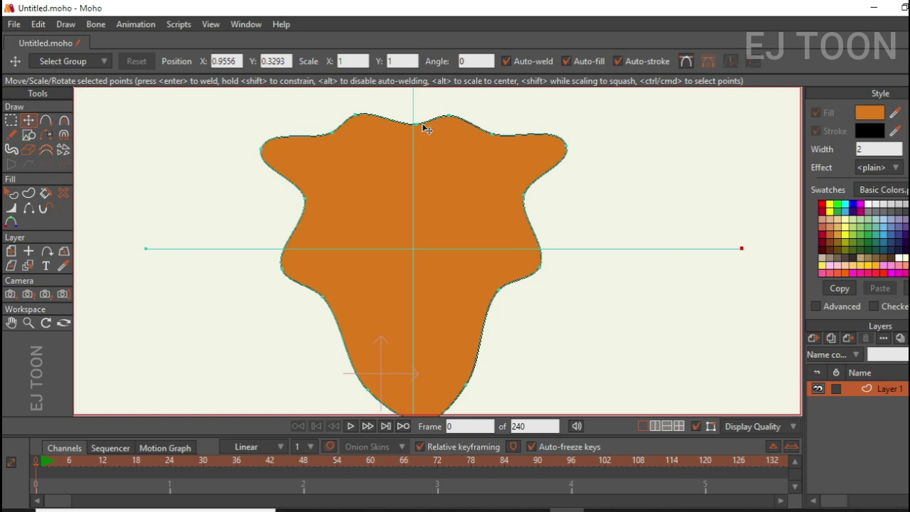
pyautogui.scroll(-4, 455, 207)
pyautogui.scroll(2, 468, 229)
# Step: Delete the vertical and horizontal straight lines crossing the head
pyautogui.click(419, 253)
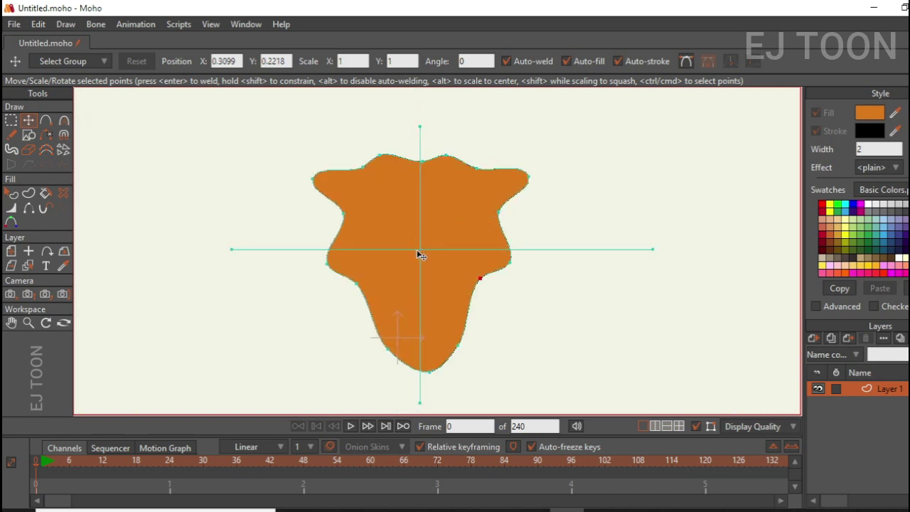
pyautogui.press('Delete')
pyautogui.click(424, 252)
pyautogui.press('Delete')
# Step: Draw a six-point zigzag beside the head with Sharp corners on, and a seven-point wavy line to its right with Sharp corners off
pyautogui.scroll(2, 437, 244)
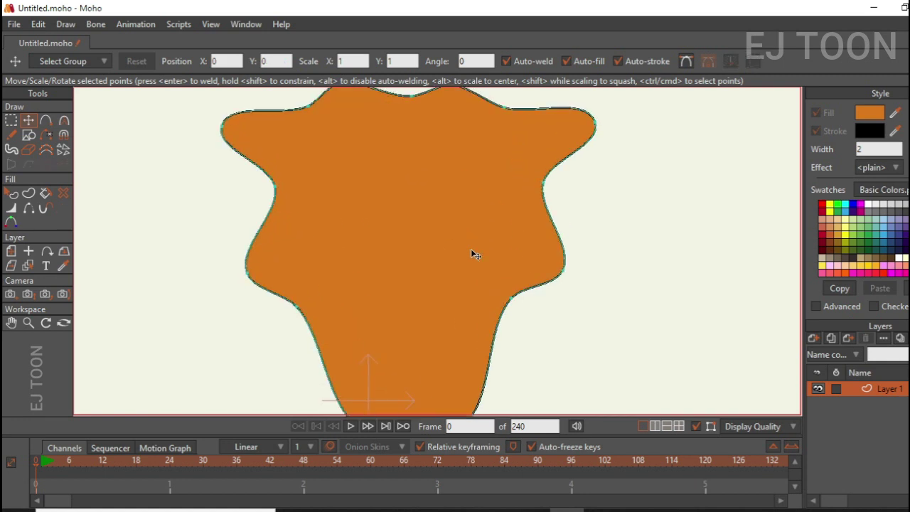
pyautogui.scroll(-2, 470, 248)
pyautogui.scroll(2, 392, 270)
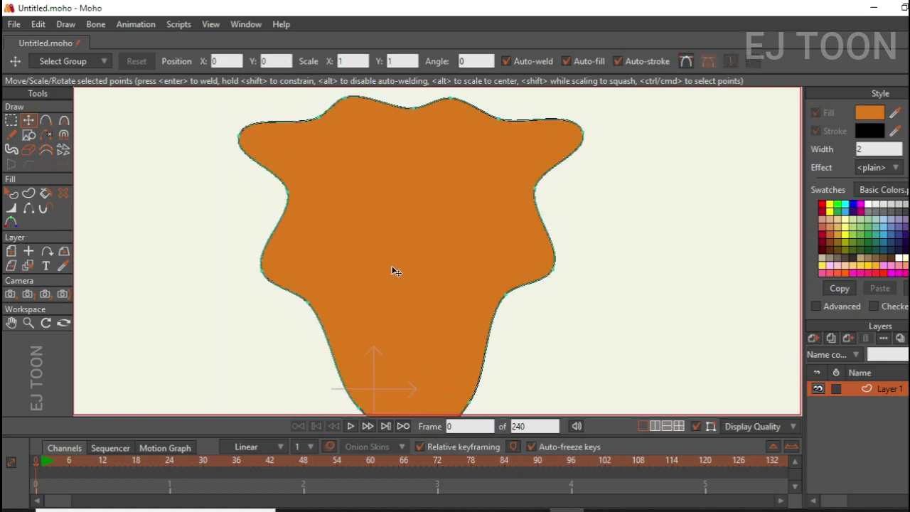
pyautogui.click(46, 123)
pyautogui.scroll(-2, 429, 232)
pyautogui.moveTo(463, 207); pyautogui.dragTo(185, 202)
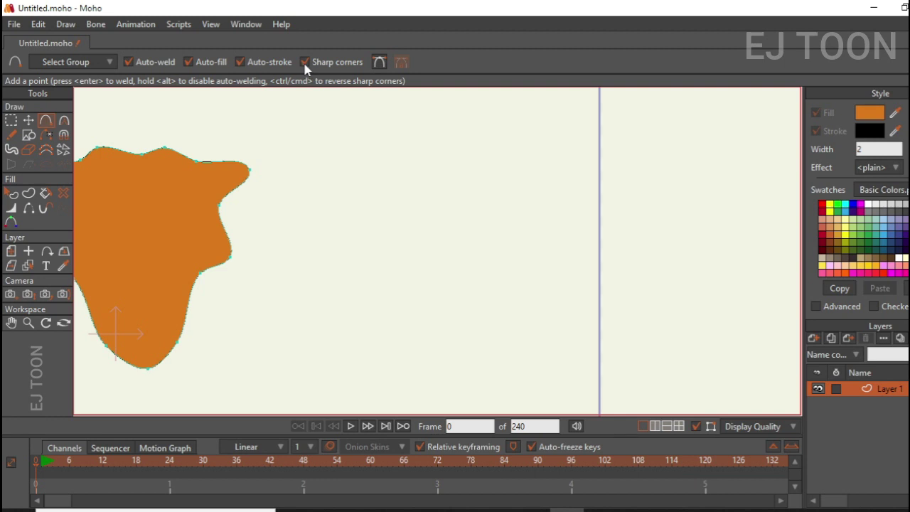
pyautogui.moveTo(346, 119)
pyautogui.mouseDown()
pyautogui.moveTo(470, 153)
pyautogui.moveTo(407, 223)
pyautogui.moveTo(518, 272)
pyautogui.moveTo(394, 324)
pyautogui.moveTo(524, 359)
pyautogui.mouseUp()
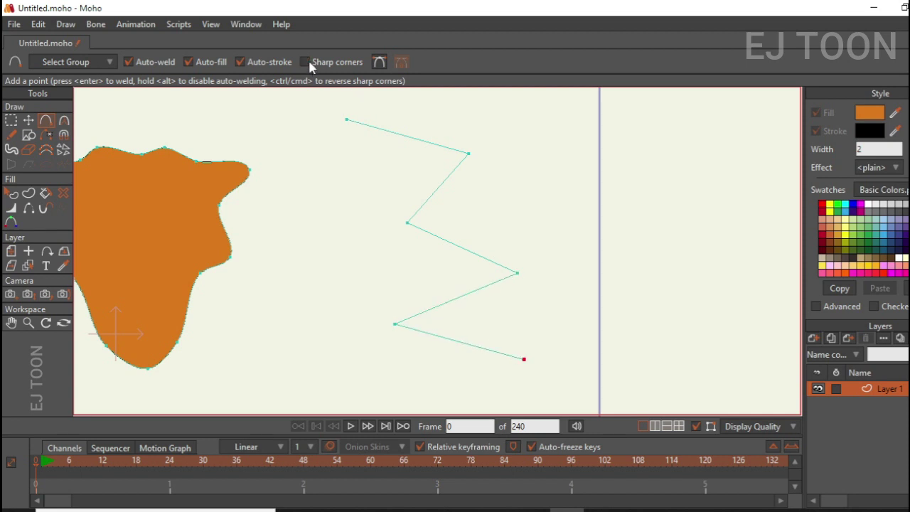
pyautogui.moveTo(476, 90)
pyautogui.mouseDown()
pyautogui.moveTo(609, 138)
pyautogui.moveTo(545, 183)
pyautogui.moveTo(649, 248)
pyautogui.moveTo(598, 281)
pyautogui.moveTo(554, 291)
pyautogui.moveTo(660, 348)
pyautogui.moveTo(592, 381)
pyautogui.mouseUp()
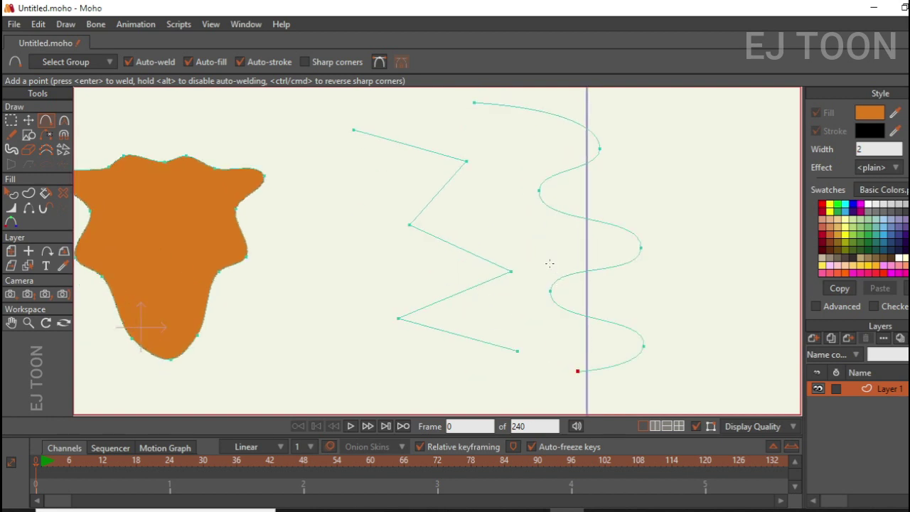
# Step: Disable the Auto-fill and Auto-stroke options of the Add Point tool
pyautogui.click(189, 62)
pyautogui.click(239, 62)
pyautogui.click(189, 62)
pyautogui.click(240, 62)
# Step: Weld the zigzag's upper end point to the wavy line's upper end point with Transform Points
pyautogui.click(28, 121)
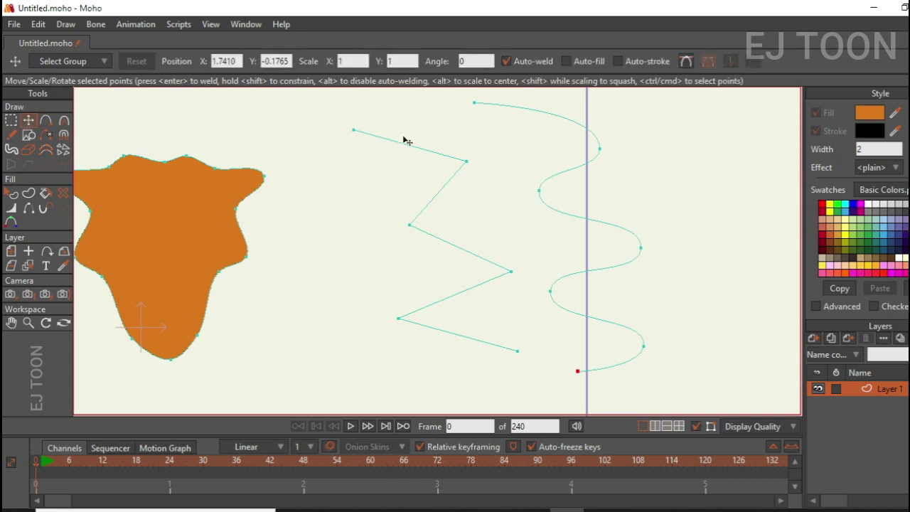
pyautogui.moveTo(345, 135); pyautogui.dragTo(418, 133)
pyautogui.scroll(3, 470, 132)
pyautogui.scroll(-3, 491, 131)
pyautogui.moveTo(391, 184); pyautogui.dragTo(472, 153)
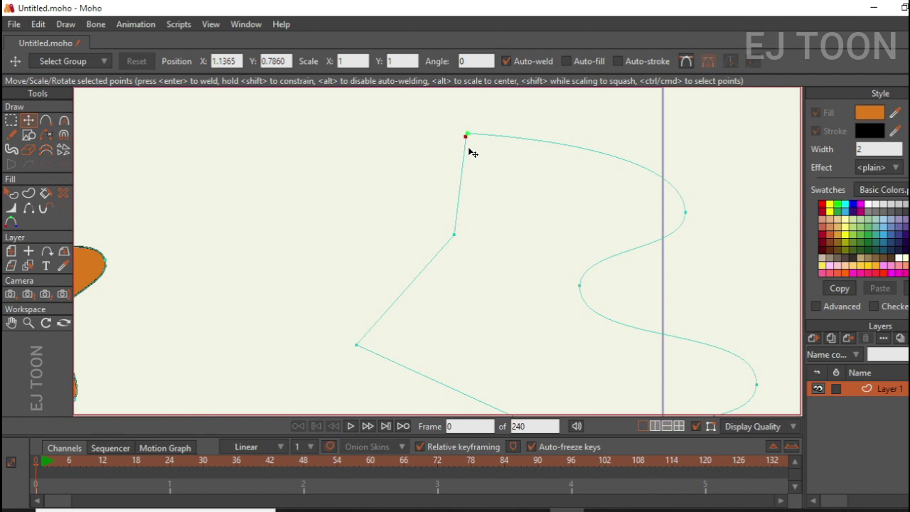
pyautogui.moveTo(473, 152); pyautogui.dragTo(452, 164)
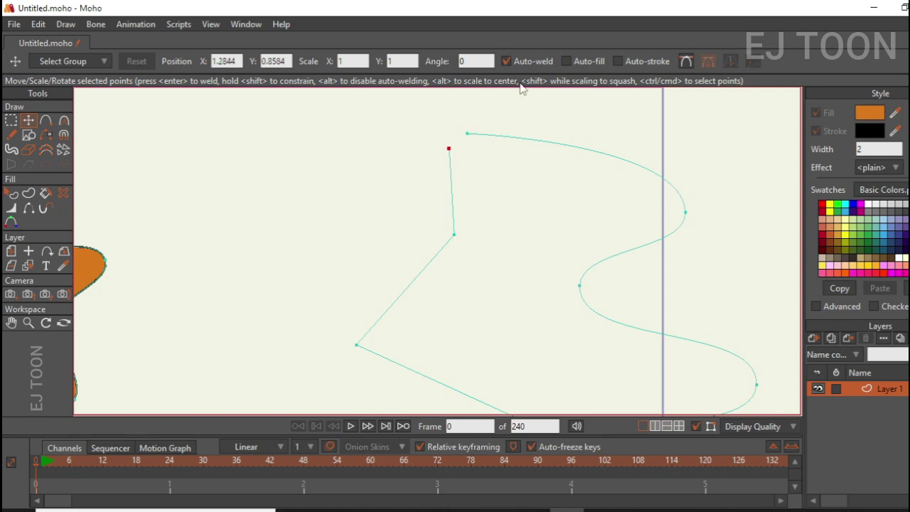
pyautogui.moveTo(476, 149)
pyautogui.mouseDown()
pyautogui.moveTo(461, 167)
pyautogui.moveTo(476, 148)
pyautogui.mouseUp()
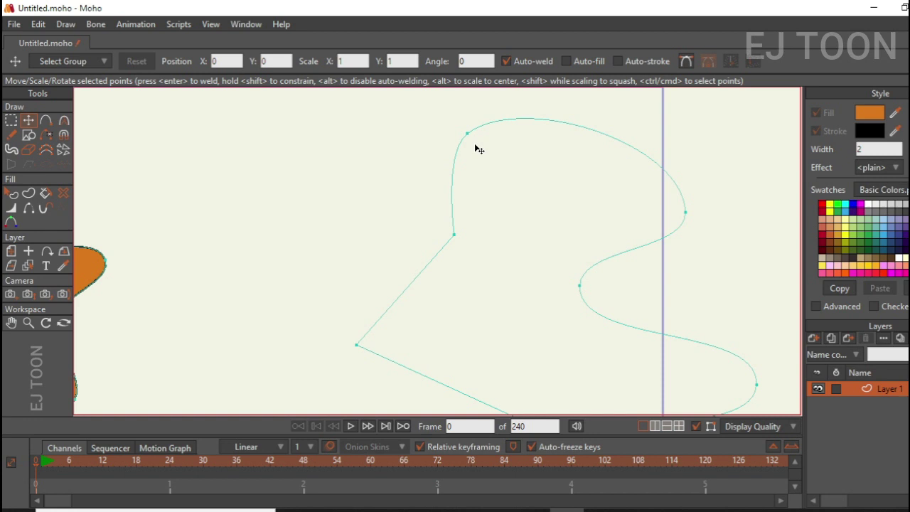
# Step: Weld the zigzag's lower end to the wavy line's lower end, and reposition the zigzag corner next to the upper weld
pyautogui.scroll(-4, 479, 175)
pyautogui.moveTo(445, 243); pyautogui.dragTo(409, 147)
pyautogui.moveTo(480, 379); pyautogui.dragTo(523, 393)
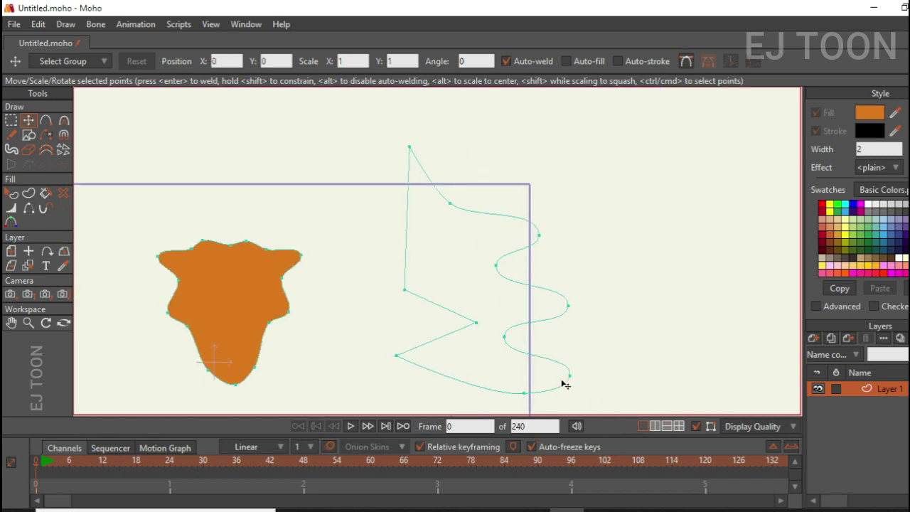
pyautogui.moveTo(419, 156); pyautogui.dragTo(445, 228)
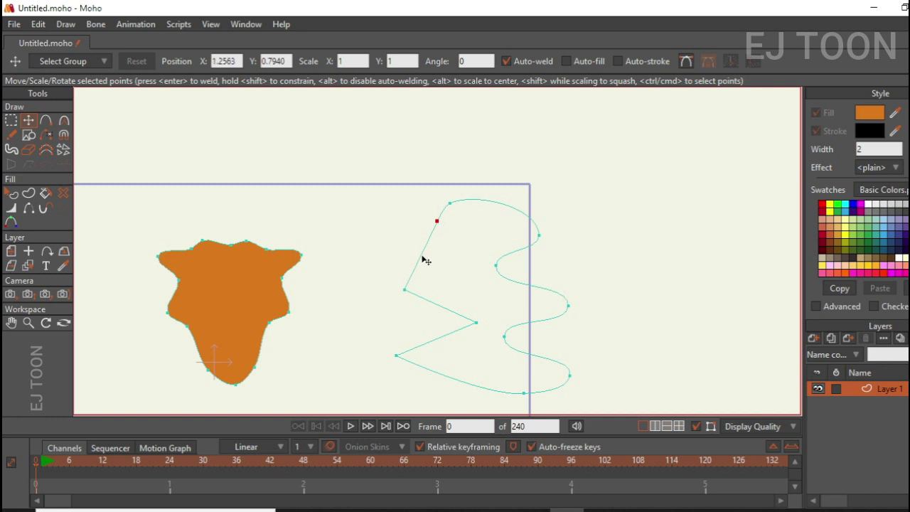
pyautogui.click(472, 290)
pyautogui.click(495, 265)
pyautogui.click(493, 295)
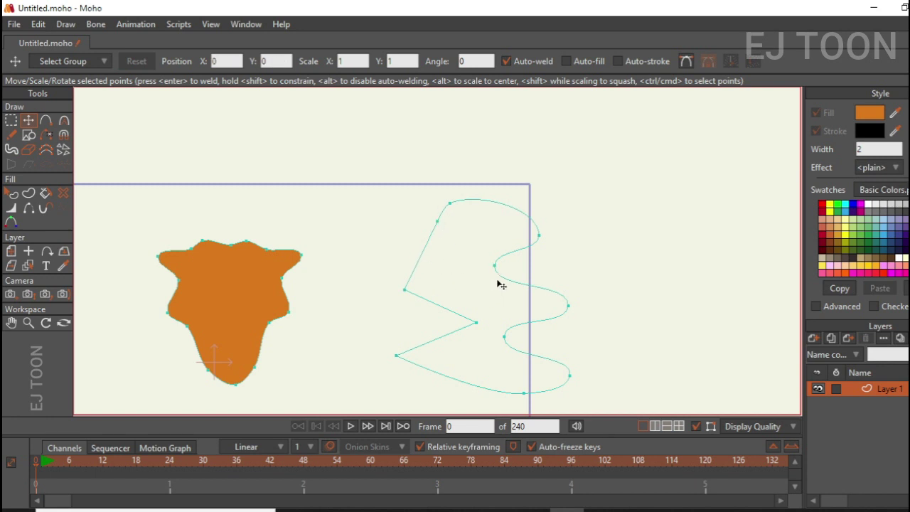
# Step: Reshape the welded outline by moving zigzag and wave points, and shift the whole outline toward the head shape
pyautogui.moveTo(499, 273); pyautogui.dragTo(427, 362)
pyautogui.moveTo(401, 296); pyautogui.dragTo(419, 275)
pyautogui.hotkey('ctrl', 'a')
pyautogui.moveTo(481, 288); pyautogui.dragTo(429, 286)
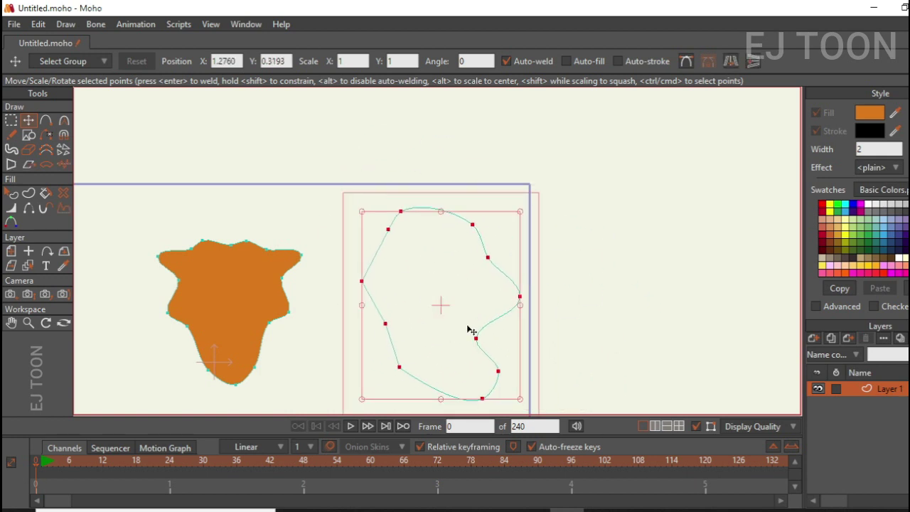
pyautogui.scroll(-1, 441, 305)
pyautogui.moveTo(385, 220)
pyautogui.mouseDown()
pyautogui.moveTo(412, 230)
pyautogui.moveTo(396, 216)
pyautogui.mouseUp()
# Step: Undo the outline edits and both end welds until the zigzag and wavy line are separate again
pyautogui.hotkey('ctrl', 'z')
pyautogui.hotkey('ctrl', 'z')
pyautogui.hotkey('ctrl', 'z')
pyautogui.hotkey('ctrl', 'z')
pyautogui.hotkey('ctrl', 'z')
pyautogui.hotkey('ctrl', 'z')
pyautogui.hotkey('ctrl', 'z')
pyautogui.hotkey('ctrl', 'z')
pyautogui.hotkey('ctrl', 'z')
pyautogui.hotkey('ctrl', 'z')
pyautogui.hotkey('ctrl', 'z')
pyautogui.hotkey('ctrl', 'z')
pyautogui.hotkey('ctrl', 'z')
pyautogui.hotkey('ctrl', 'z')
pyautogui.hotkey('ctrl', 'z')
pyautogui.hotkey('ctrl', 'z')
pyautogui.hotkey('ctrl', 'z')
pyautogui.hotkey('ctrl', 'z')
pyautogui.hotkey('ctrl', 'z')
pyautogui.hotkey('ctrl', 'z')
pyautogui.hotkey('ctrl', 'z')
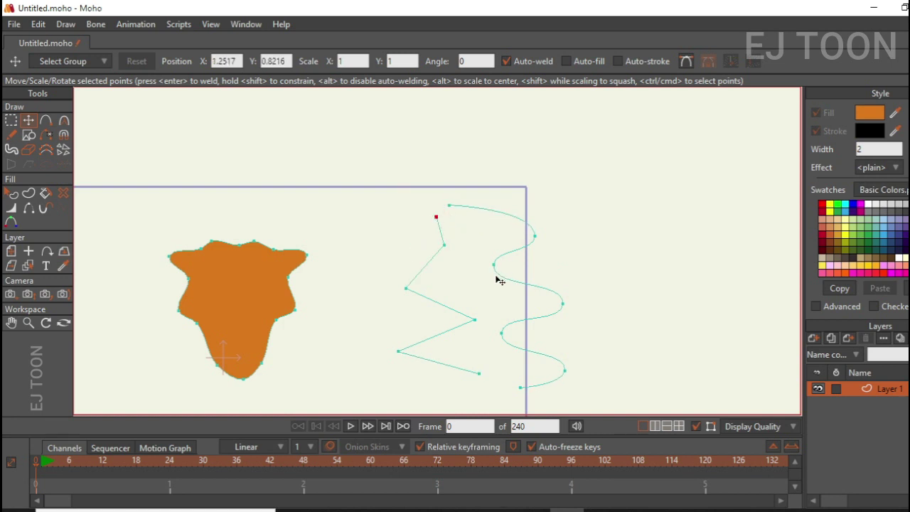
# Step: Enable Auto-fill for Transform Points and weld the zigzag's upper end to the wavy line's upper end
pyautogui.scroll(3, 494, 274)
pyautogui.moveTo(496, 282); pyautogui.dragTo(422, 264)
pyautogui.moveTo(383, 169)
pyautogui.mouseDown()
pyautogui.moveTo(390, 158)
pyautogui.moveTo(384, 181)
pyautogui.mouseUp()
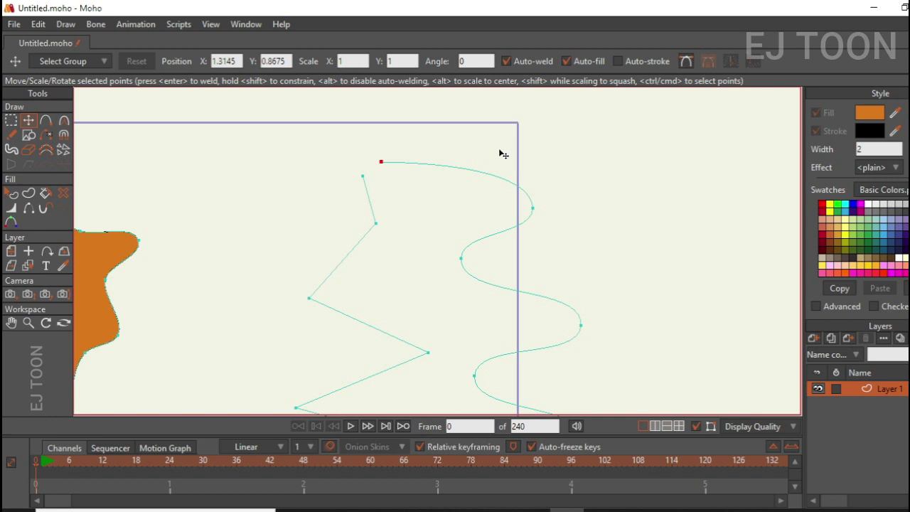
pyautogui.moveTo(350, 162); pyautogui.dragTo(367, 151)
# Step: Weld the zigzag's lower end to the wavy line's lower end with Auto-fill on, move the result, and undo it
pyautogui.moveTo(469, 377); pyautogui.dragTo(435, 249)
pyautogui.moveTo(414, 310)
pyautogui.mouseDown()
pyautogui.moveTo(479, 336)
pyautogui.moveTo(458, 331)
pyautogui.mouseUp()
pyautogui.scroll(1, 465, 278)
pyautogui.moveTo(461, 192); pyautogui.dragTo(453, 237)
pyautogui.hotkey('ctrl', 'z')
pyautogui.hotkey('ctrl', 'z')
pyautogui.hotkey('ctrl', 'z')
pyautogui.hotkey('ctrl', 'z')
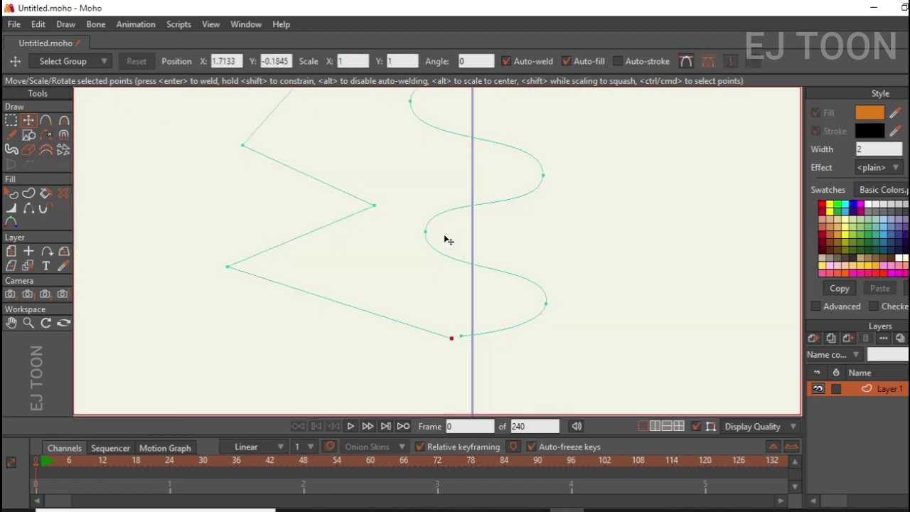
# Step: Enable Auto-stroke alongside Auto-fill, try welding the two lower ends into a filled and stroked shape, and undo the weld
pyautogui.click(618, 61)
pyautogui.moveTo(451, 338); pyautogui.dragTo(461, 335)
pyautogui.moveTo(493, 243); pyautogui.dragTo(510, 367)
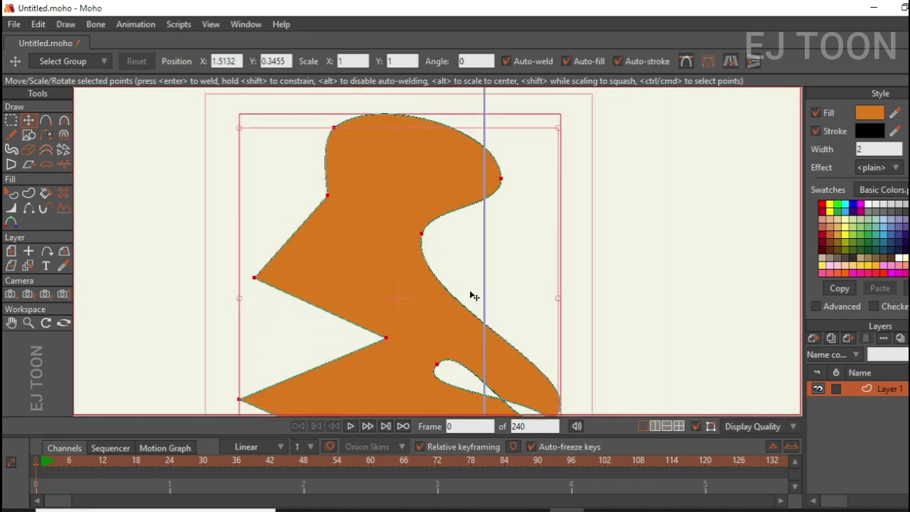
pyautogui.hotkey('ctrl', 'z')
pyautogui.hotkey('ctrl', 'z')
# Step: Disable Auto-fill and weld the two lower ends into a stroke-only outline, shifting the whole outline slightly
pyautogui.click(566, 61)
pyautogui.moveTo(399, 266); pyautogui.dragTo(386, 151)
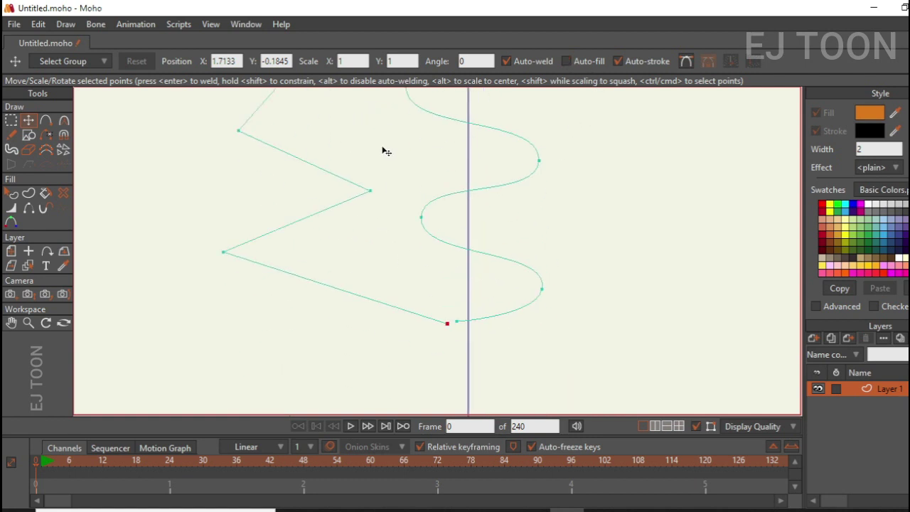
pyautogui.moveTo(460, 341); pyautogui.dragTo(470, 339)
pyautogui.hotkey('ctrl', 'a')
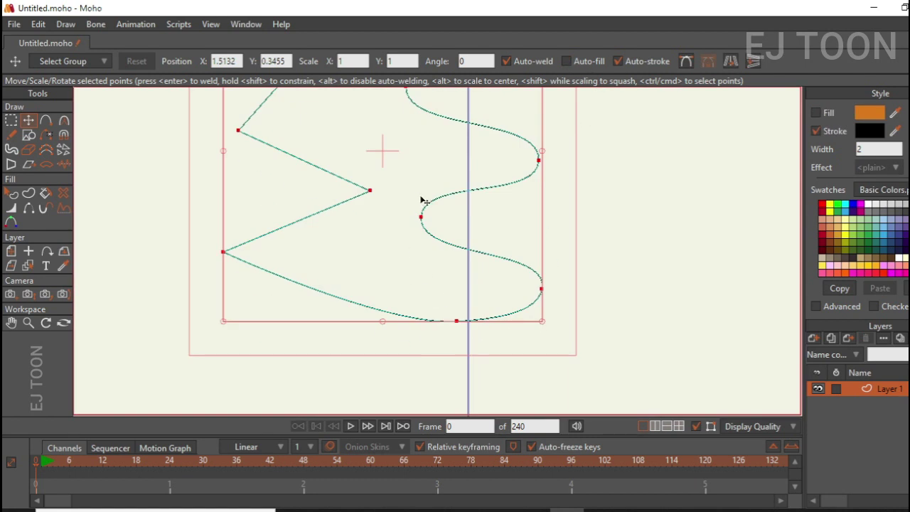
pyautogui.moveTo(421, 201); pyautogui.dragTo(441, 209)
# Step: Move the zigzag's inner corner away from the wave and pull the wave's two inner points outward
pyautogui.click(385, 203)
pyautogui.moveTo(384, 201); pyautogui.dragTo(327, 184)
pyautogui.moveTo(436, 156); pyautogui.dragTo(390, 230)
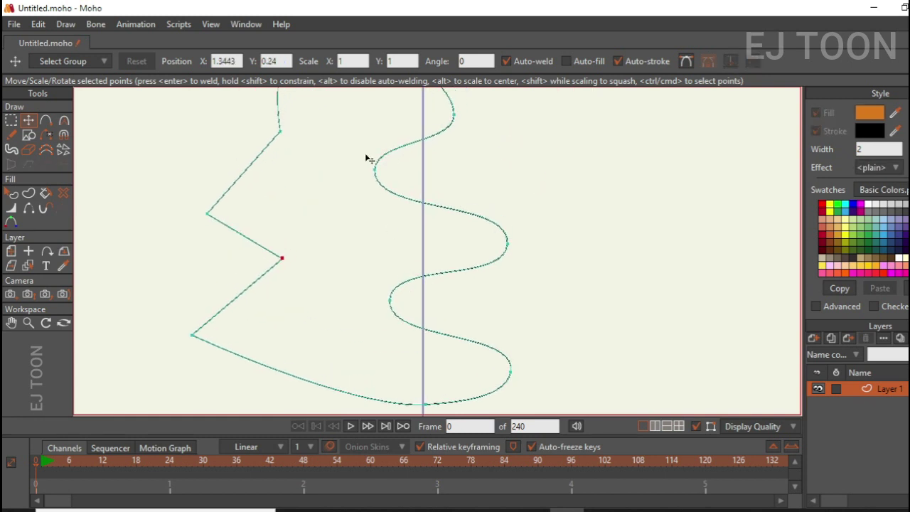
pyautogui.moveTo(390, 301); pyautogui.dragTo(429, 278)
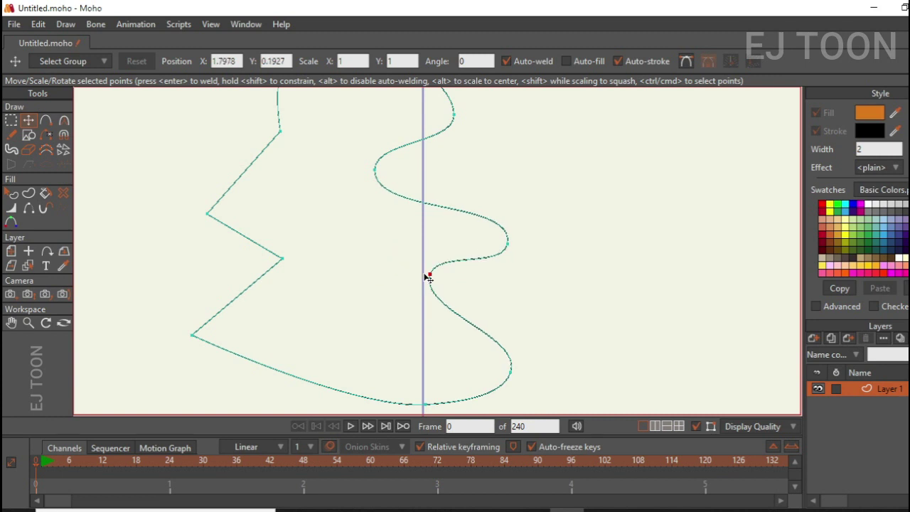
pyautogui.moveTo(363, 238); pyautogui.dragTo(382, 235)
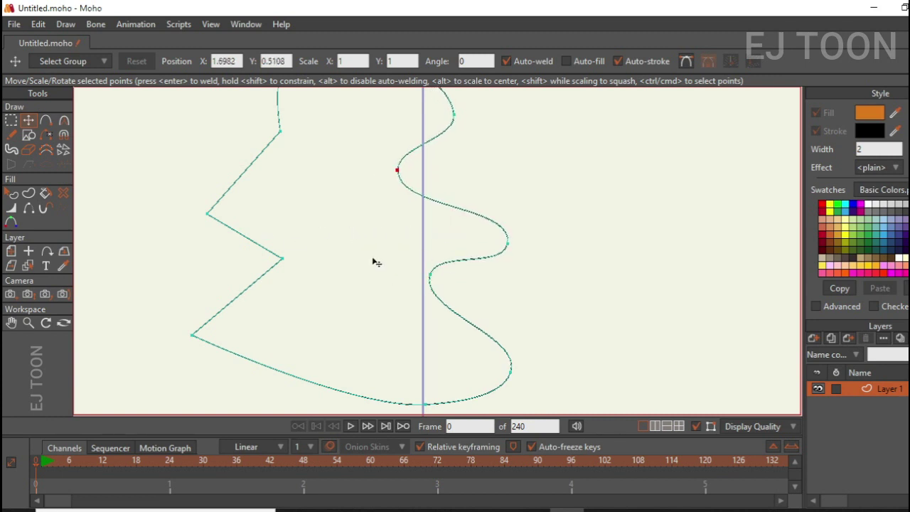
# Step: Adjust more zigzag and wave points, and move the whole outline inside the frame's right edge
pyautogui.scroll(-2, 388, 248)
pyautogui.moveTo(336, 174)
pyautogui.mouseDown()
pyautogui.moveTo(319, 183)
pyautogui.moveTo(334, 179)
pyautogui.mouseUp()
pyautogui.moveTo(290, 228); pyautogui.dragTo(306, 223)
pyautogui.moveTo(340, 263); pyautogui.dragTo(331, 264)
pyautogui.moveTo(388, 241); pyautogui.dragTo(363, 244)
pyautogui.click(339, 201)
pyautogui.click(331, 197)
pyautogui.hotkey('ctrl', 'a')
pyautogui.moveTo(391, 209); pyautogui.dragTo(322, 199)
pyautogui.moveTo(302, 251); pyautogui.dragTo(368, 261)
pyautogui.scroll(2, 368, 261)
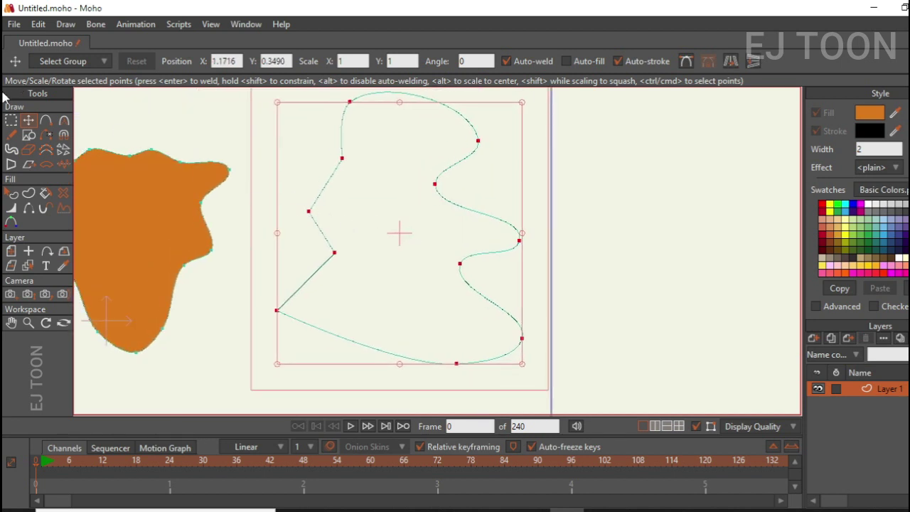
# Step: Draw a short wavy line above the head with the Freehand tool, and delete all points on the layer
pyautogui.click(12, 134)
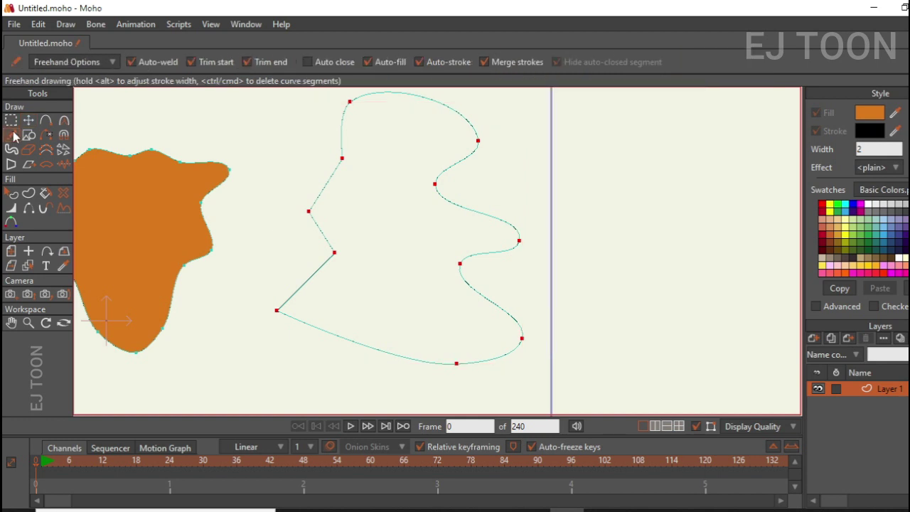
pyautogui.scroll(-3, 116, 142)
pyautogui.moveTo(97, 142)
pyautogui.mouseDown()
pyautogui.moveTo(133, 122)
pyautogui.moveTo(215, 143)
pyautogui.mouseUp()
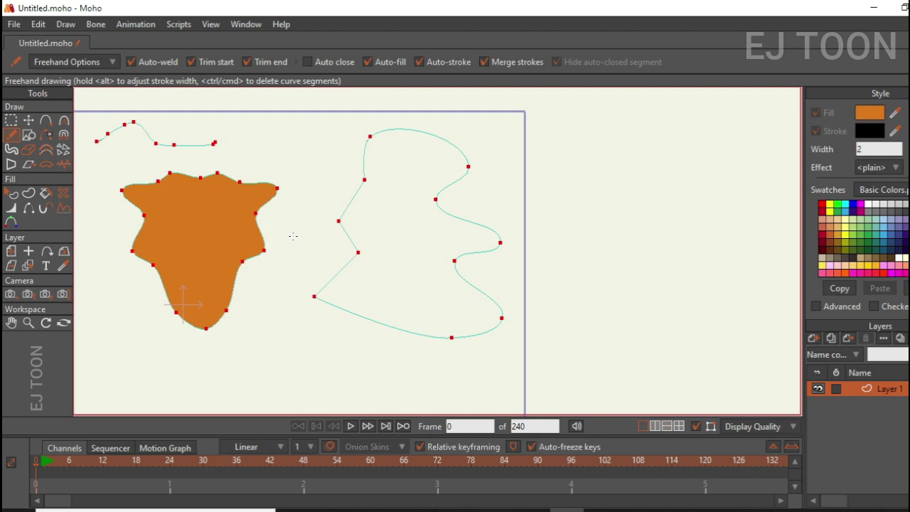
pyautogui.press('Delete')
# Step: Draw several trial freehand lines across the empty canvas and delete them
pyautogui.moveTo(315, 226)
pyautogui.mouseDown()
pyautogui.moveTo(410, 205)
pyautogui.moveTo(471, 216)
pyautogui.mouseUp()
pyautogui.scroll(-2, 455, 218)
pyautogui.moveTo(373, 249)
pyautogui.mouseDown()
pyautogui.moveTo(392, 230)
pyautogui.moveTo(402, 199)
pyautogui.mouseUp()
pyautogui.moveTo(188, 197)
pyautogui.mouseDown()
pyautogui.moveTo(232, 173)
pyautogui.moveTo(240, 204)
pyautogui.moveTo(336, 176)
pyautogui.mouseUp()
pyautogui.press('Delete')
pyautogui.moveTo(165, 226)
pyautogui.mouseDown()
pyautogui.moveTo(219, 157)
pyautogui.moveTo(255, 191)
pyautogui.moveTo(291, 198)
pyautogui.moveTo(356, 177)
pyautogui.mouseUp()
pyautogui.press('Delete')
# Step: Draw a long closed freehand shape with a wavy upper edge, and move it below the frame's centre with Transform Points
pyautogui.moveTo(186, 229)
pyautogui.mouseDown()
pyautogui.moveTo(337, 192)
pyautogui.moveTo(378, 230)
pyautogui.moveTo(445, 196)
pyautogui.moveTo(467, 219)
pyautogui.moveTo(533, 174)
pyautogui.moveTo(596, 189)
pyautogui.moveTo(636, 222)
pyautogui.moveTo(678, 192)
pyautogui.moveTo(691, 297)
pyautogui.moveTo(658, 313)
pyautogui.moveTo(395, 311)
pyautogui.moveTo(286, 268)
pyautogui.moveTo(205, 275)
pyautogui.moveTo(185, 231)
pyautogui.mouseUp()
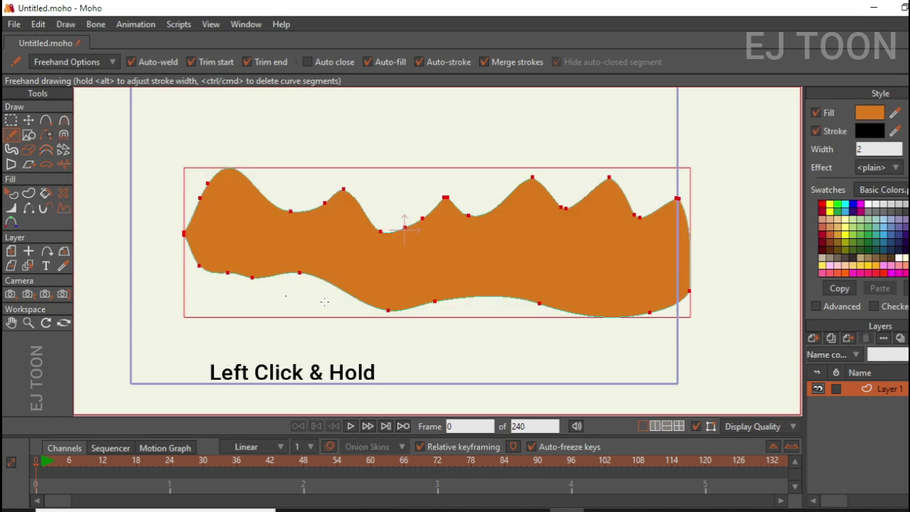
pyautogui.click(29, 120)
pyautogui.moveTo(437, 258)
pyautogui.mouseDown()
pyautogui.moveTo(455, 272)
pyautogui.moveTo(427, 266)
pyautogui.mouseUp()
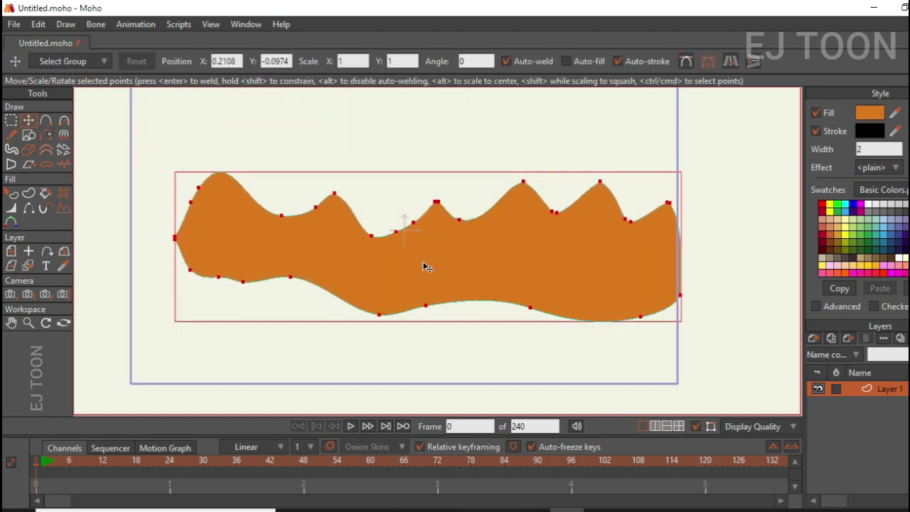
pyautogui.click(12, 135)
pyautogui.click(28, 121)
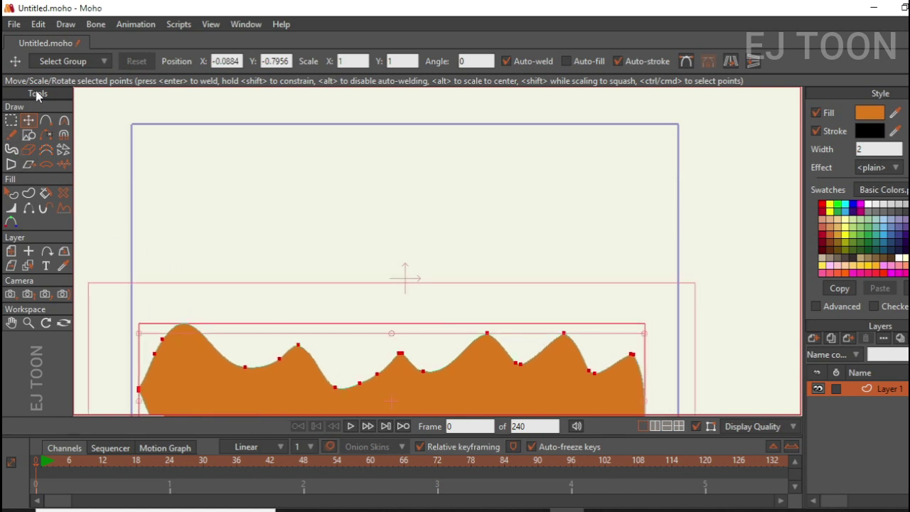
# Step: Set the Freehand smoothing to its minimum and draw a long closed wavy shape above the existing one
pyautogui.click(10, 137)
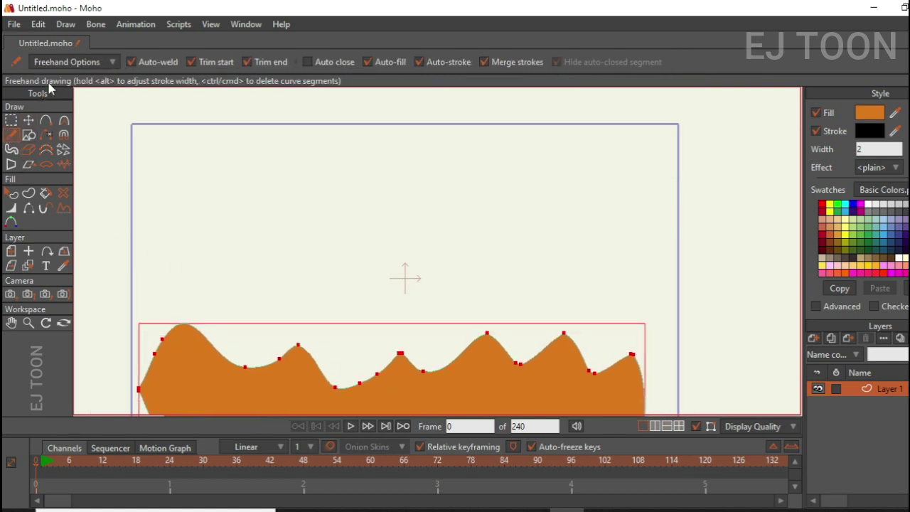
pyautogui.click(91, 64)
pyautogui.moveTo(85, 250); pyautogui.dragTo(32, 248)
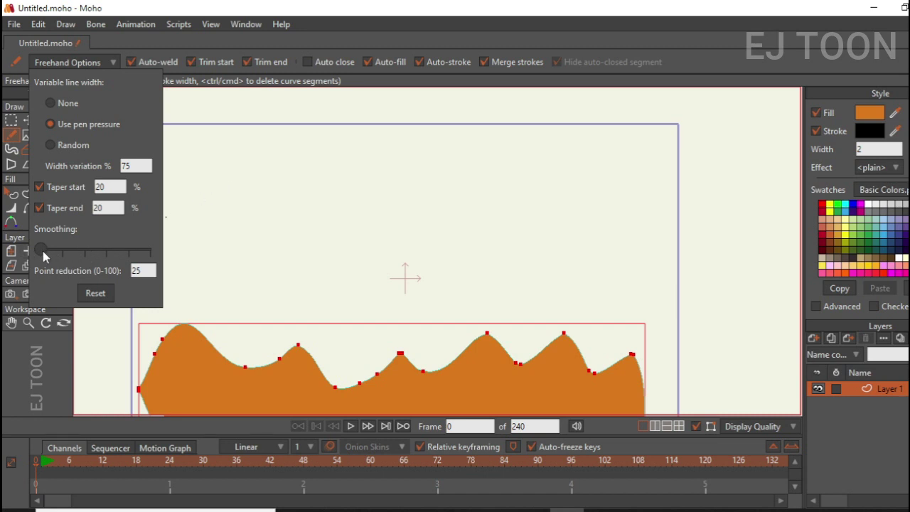
pyautogui.moveTo(219, 207); pyautogui.dragTo(247, 182)
pyautogui.moveTo(308, 203); pyautogui.dragTo(424, 203)
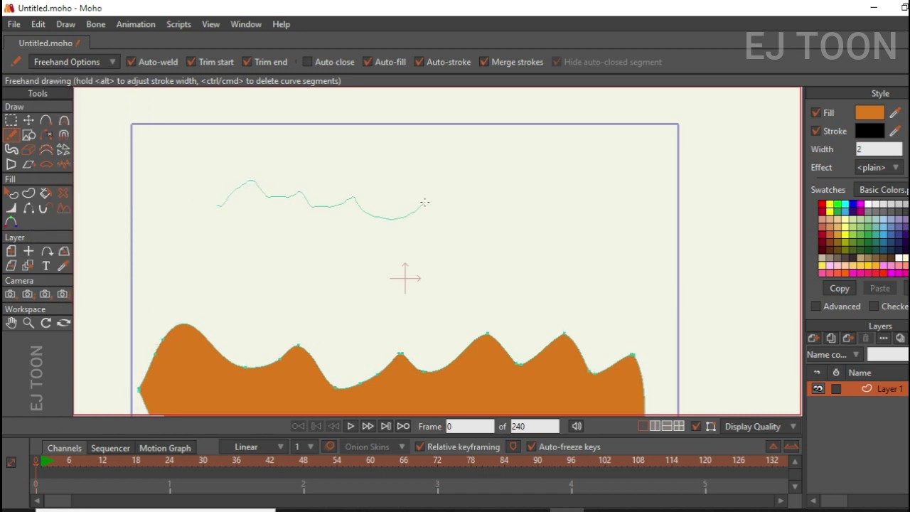
pyautogui.moveTo(496, 218)
pyautogui.mouseDown()
pyautogui.moveTo(632, 193)
pyautogui.moveTo(651, 251)
pyautogui.moveTo(486, 267)
pyautogui.moveTo(251, 239)
pyautogui.mouseUp()
pyautogui.moveTo(220, 205); pyautogui.dragTo(220, 206)
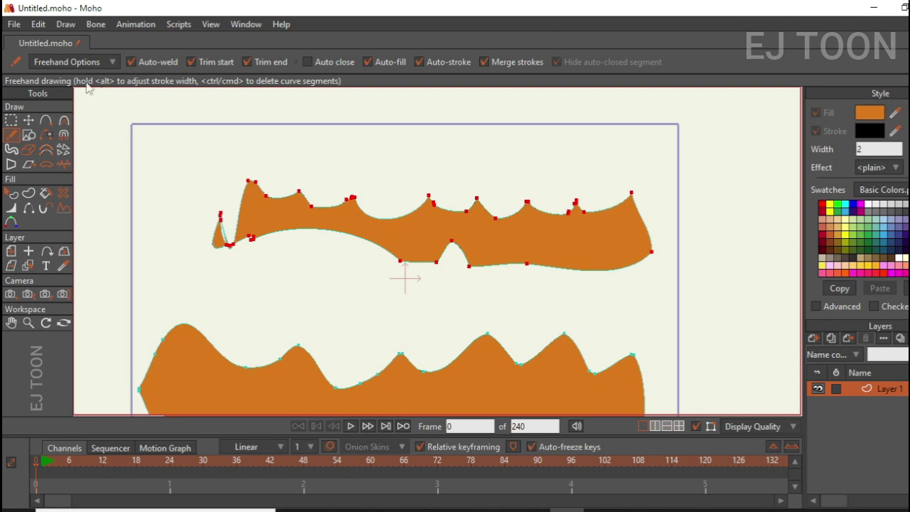
# Step: Set the Freehand smoothing to its maximum and draw a long thin closed shape above the others and two small blobs beside the frame
pyautogui.click(71, 63)
pyautogui.moveTo(47, 252); pyautogui.dragTo(151, 250)
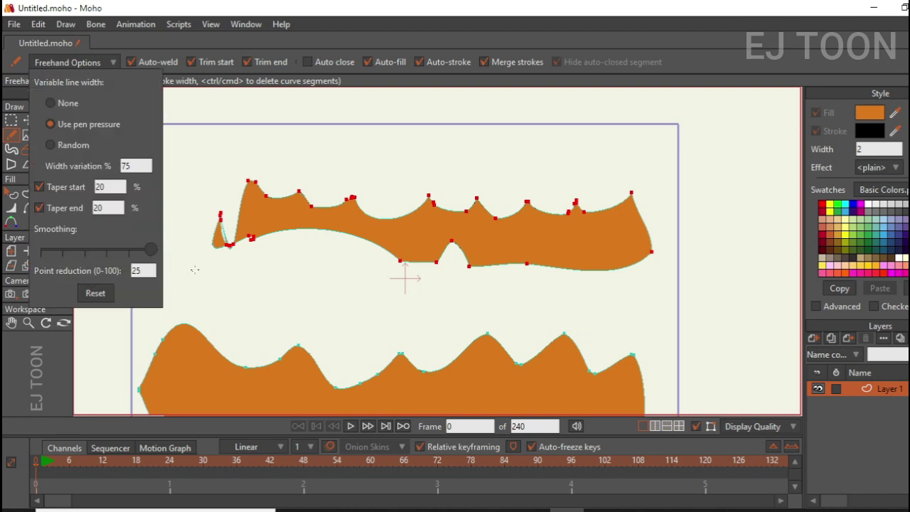
pyautogui.moveTo(254, 142)
pyautogui.mouseDown()
pyautogui.moveTo(369, 137)
pyautogui.moveTo(454, 161)
pyautogui.moveTo(503, 158)
pyautogui.moveTo(539, 144)
pyautogui.moveTo(594, 142)
pyautogui.moveTo(616, 158)
pyautogui.moveTo(653, 153)
pyautogui.moveTo(607, 170)
pyautogui.moveTo(362, 179)
pyautogui.moveTo(257, 153)
pyautogui.mouseUp()
pyautogui.moveTo(686, 152)
pyautogui.mouseDown()
pyautogui.moveTo(746, 186)
pyautogui.moveTo(699, 214)
pyautogui.moveTo(690, 156)
pyautogui.mouseUp()
pyautogui.moveTo(684, 115)
pyautogui.mouseDown()
pyautogui.moveTo(714, 105)
pyautogui.moveTo(737, 133)
pyautogui.moveTo(682, 129)
pyautogui.moveTo(688, 114)
pyautogui.mouseUp()
# Step: Delete all the freehand shapes from the layer
pyautogui.scroll(-3, 658, 183)
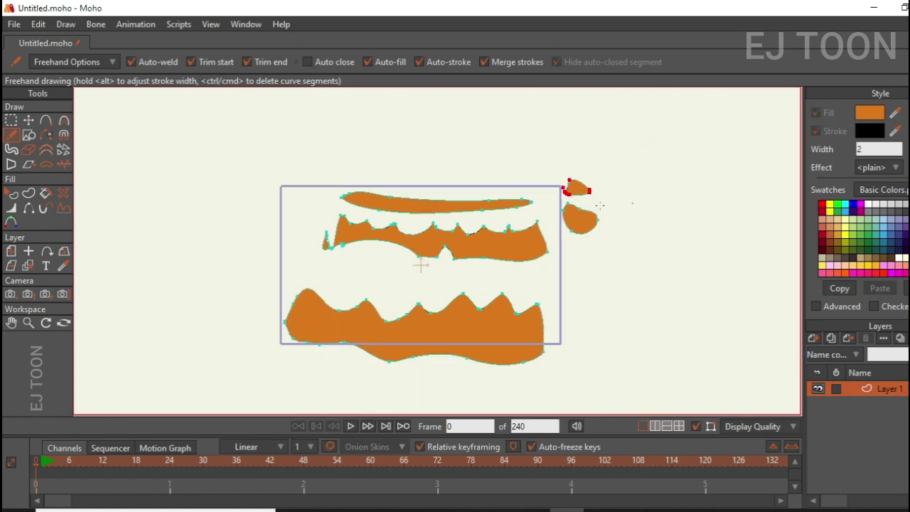
pyautogui.scroll(2, 650, 191)
pyautogui.hotkey('ctrl', 'a')
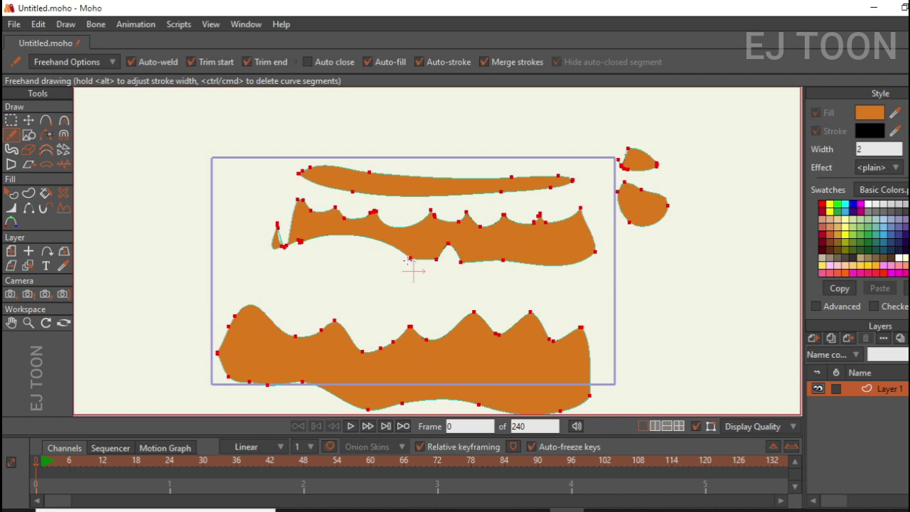
pyautogui.press('Delete')
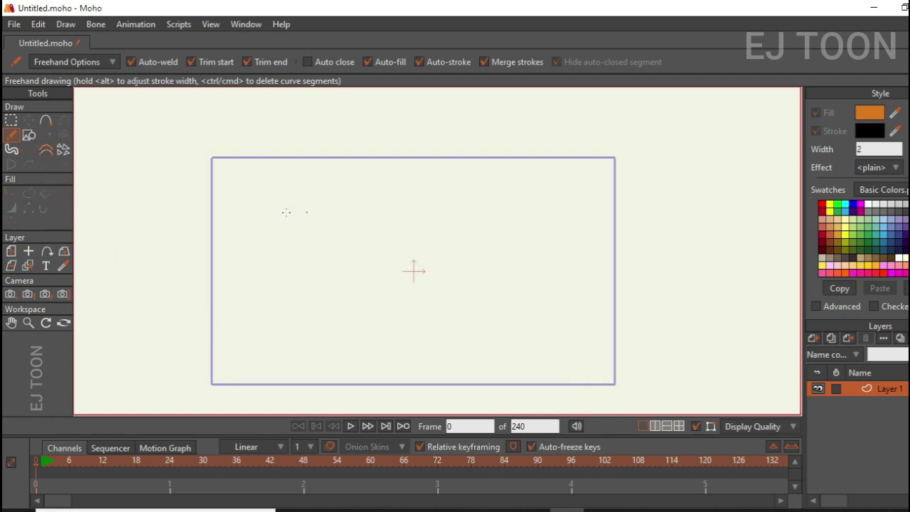
# Step: Try drawing rectangles with the Draw Shape tool with Auto-fill off, undoing them to leave the canvas empty
pyautogui.click(29, 137)
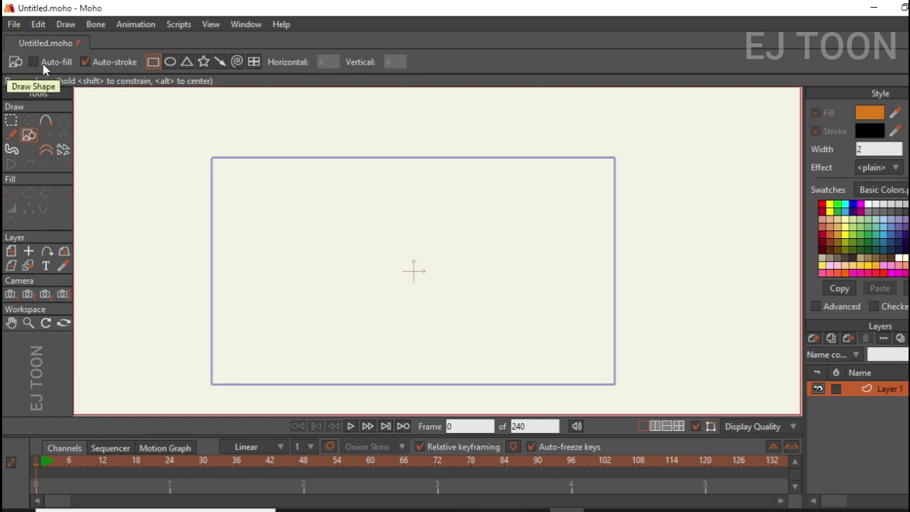
pyautogui.moveTo(190, 151); pyautogui.dragTo(417, 294)
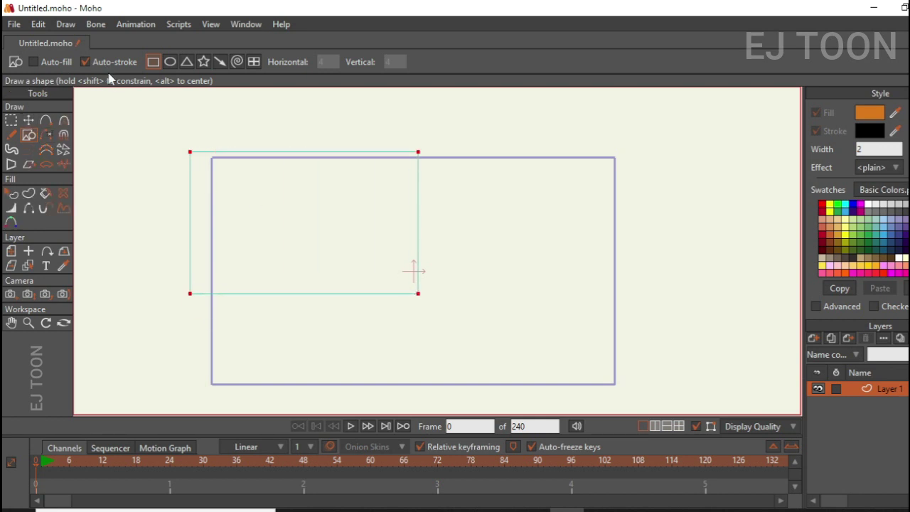
pyautogui.scroll(3, 349, 166)
pyautogui.scroll(-4, 350, 166)
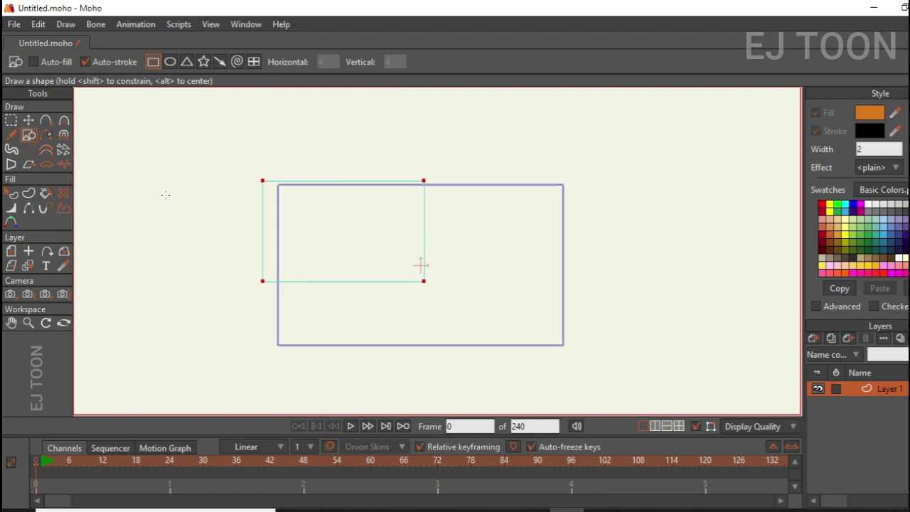
pyautogui.hotkey('ctrl', 'z')
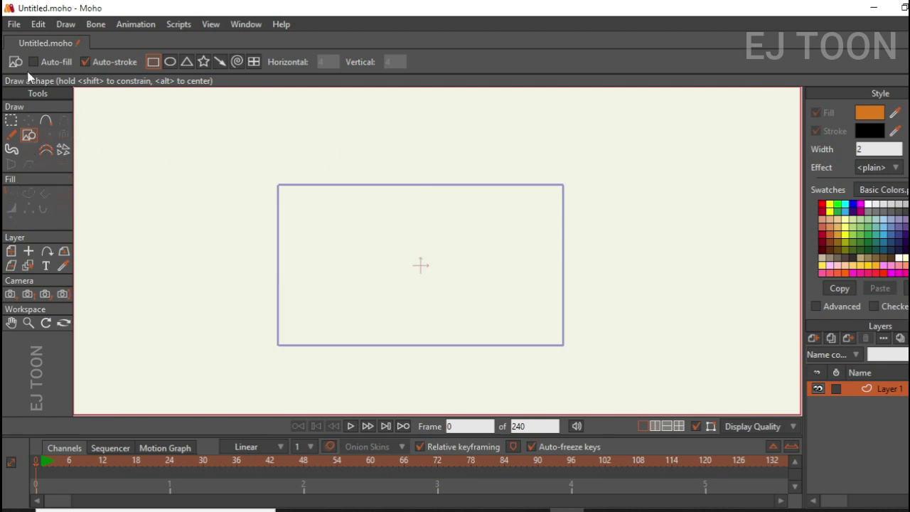
pyautogui.moveTo(324, 210); pyautogui.dragTo(472, 300)
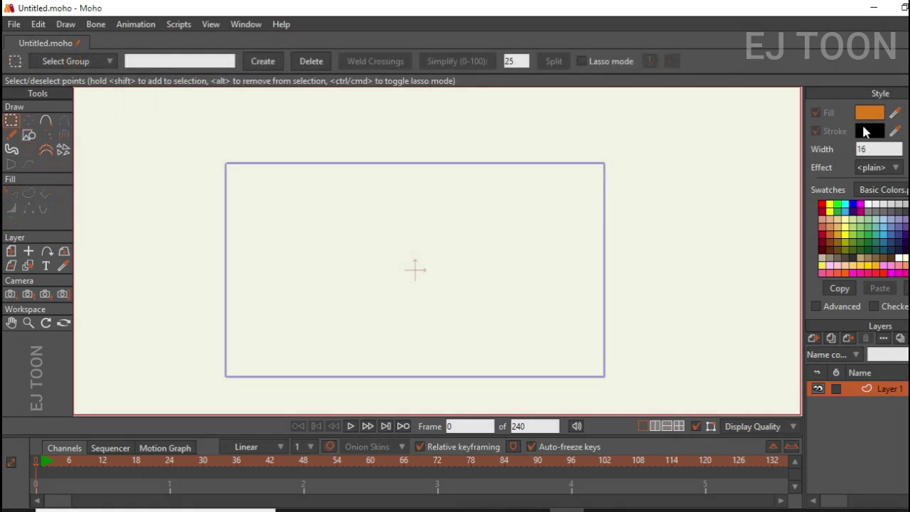
# Step: Try stroke widths of 4, 6 and 3 in the style settings
pyautogui.scroll(2, 436, 239)
pyautogui.click(875, 150)
pyautogui.press('BackSpace')
pyautogui.write('4')
pyautogui.press('Return')
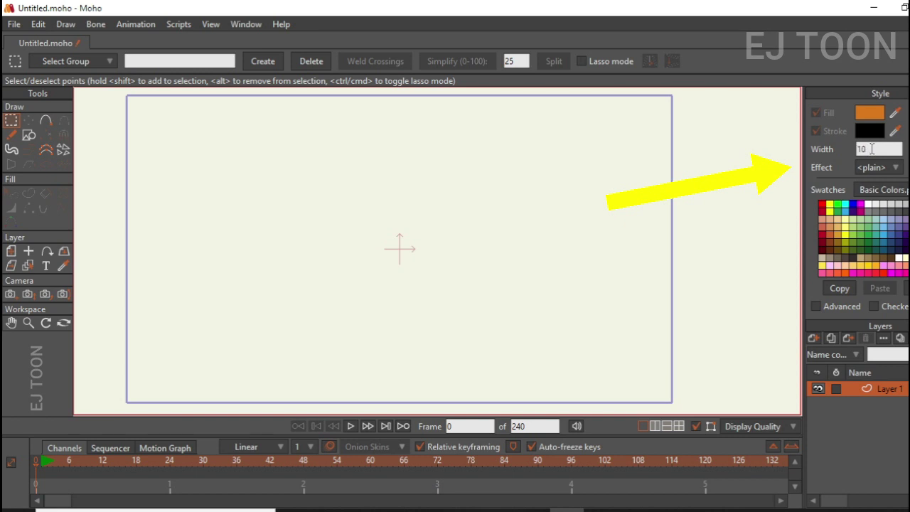
pyautogui.press('BackSpace')
pyautogui.press('BackSpace')
pyautogui.write('6')
pyautogui.click(868, 149)
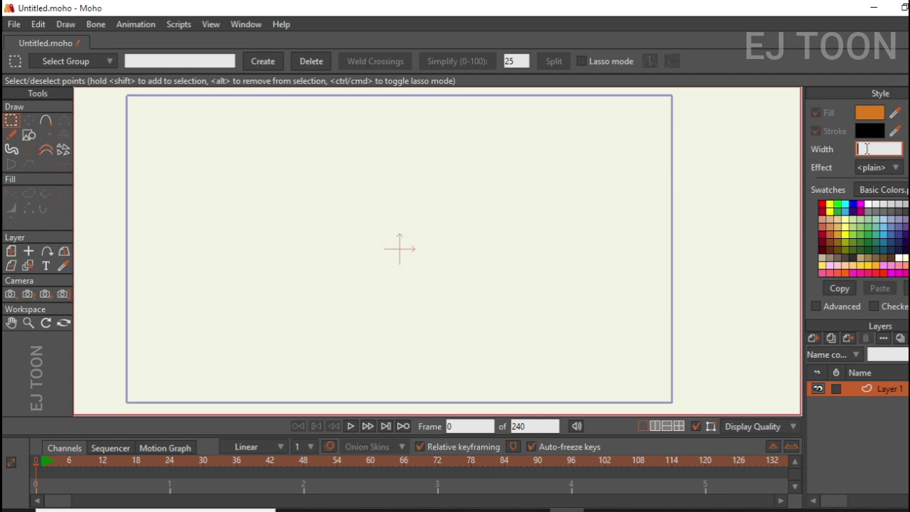
pyautogui.write('3')
pyautogui.moveTo(315, 180); pyautogui.dragTo(349, 171)
pyautogui.click(868, 151)
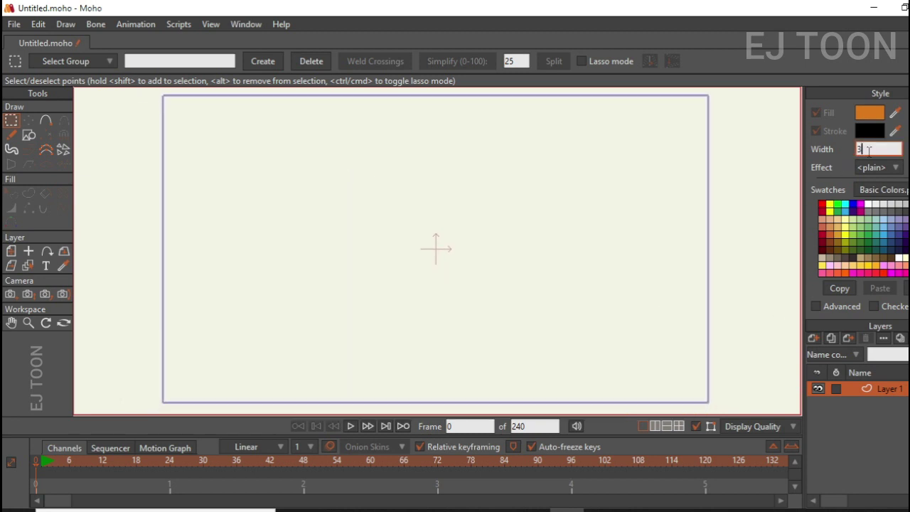
pyautogui.press('Return')
# Step: Draw a stroke-only rectangle with stroke width 11, and a larger fill-only orange rectangle to its right without a stroke
pyautogui.click(28, 135)
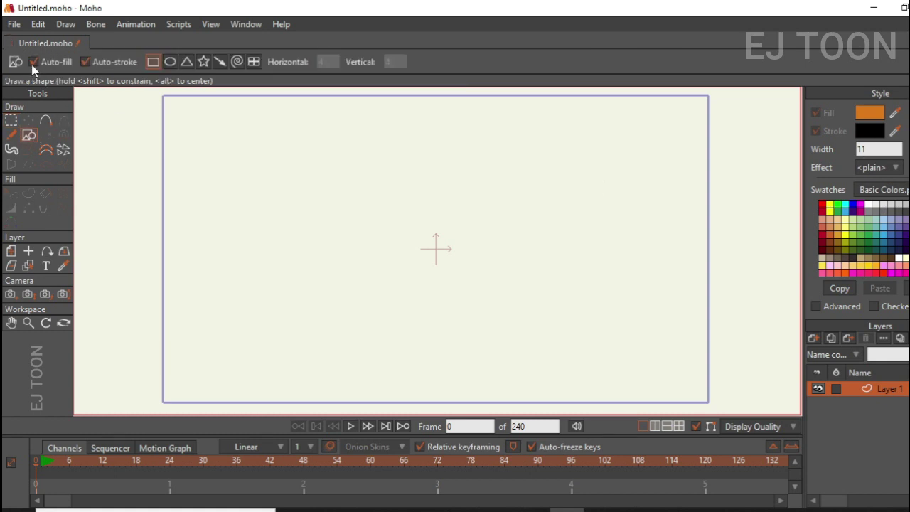
pyautogui.moveTo(271, 156)
pyautogui.mouseDown()
pyautogui.moveTo(413, 238)
pyautogui.moveTo(413, 267)
pyautogui.moveTo(545, 264)
pyautogui.moveTo(542, 290)
pyautogui.moveTo(359, 253)
pyautogui.mouseUp()
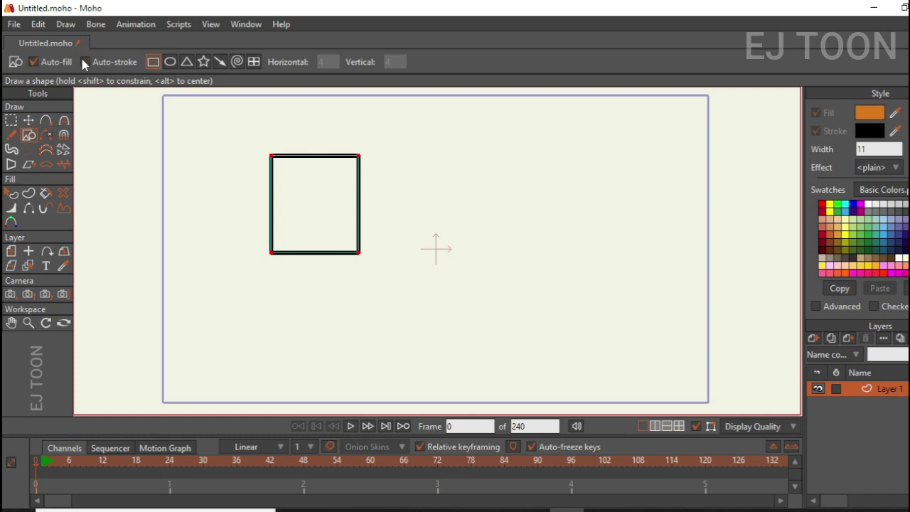
pyautogui.moveTo(492, 166); pyautogui.dragTo(613, 305)
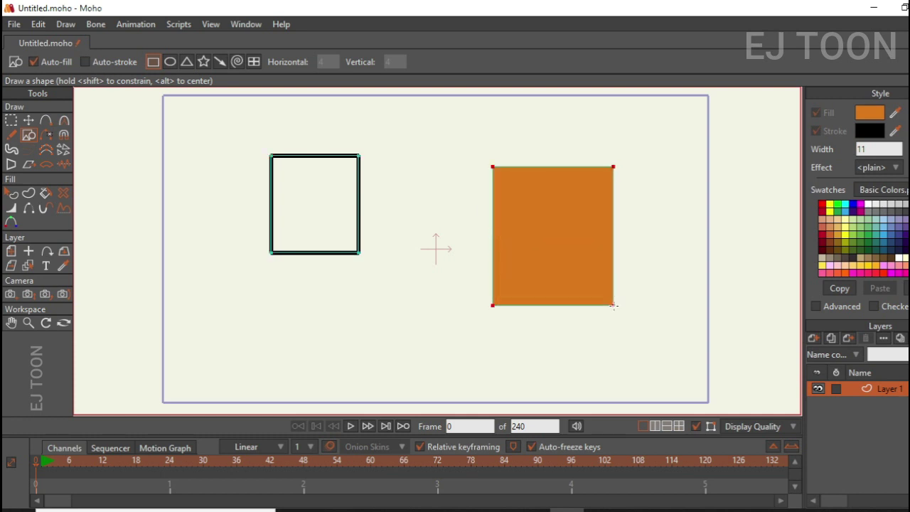
# Step: Draw an orange rectangle between the existing two and an ellipse below with the Draw Shape tool, using both Auto-fill and Auto-stroke
pyautogui.click(85, 62)
pyautogui.moveTo(385, 113)
pyautogui.mouseDown()
pyautogui.moveTo(473, 179)
pyautogui.moveTo(472, 204)
pyautogui.mouseUp()
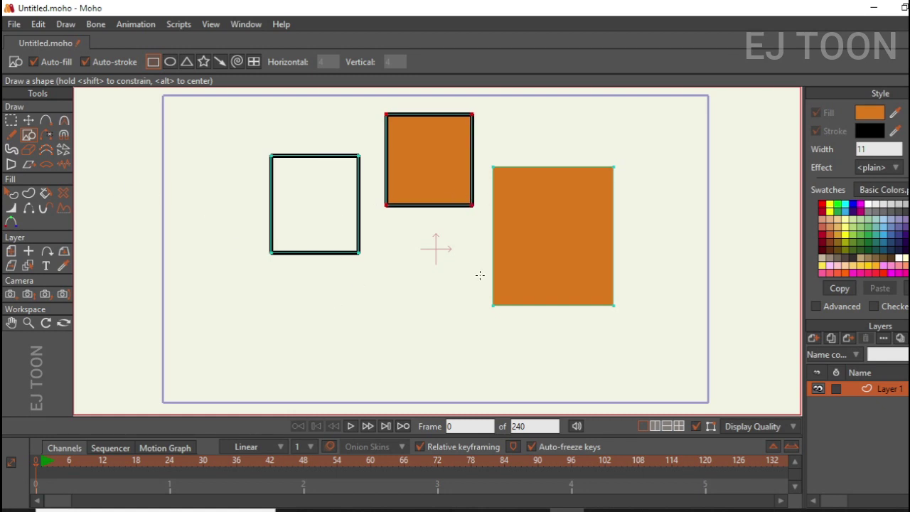
pyautogui.click(174, 61)
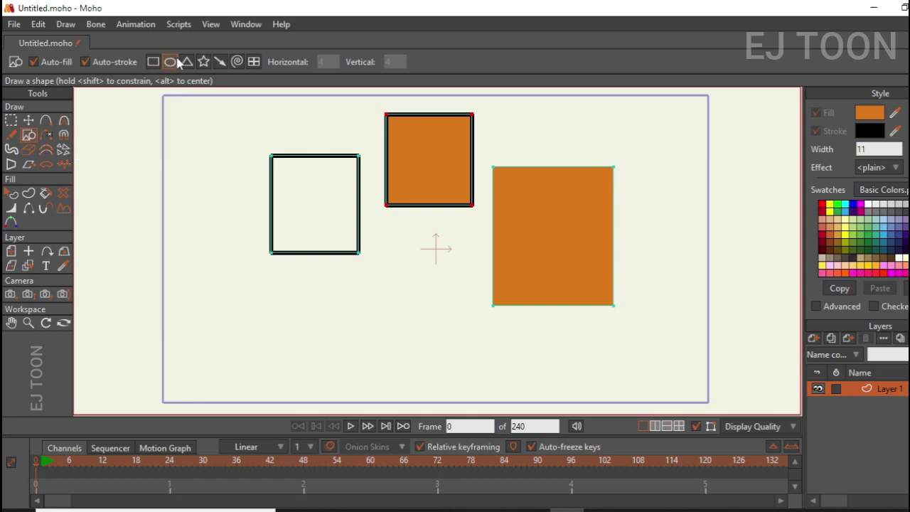
pyautogui.moveTo(252, 287); pyautogui.dragTo(357, 370)
# Step: Draw a filled and stroked triangle beside the ellipse and a large star overlapping the fill-only orange rectangle
pyautogui.click(186, 62)
pyautogui.moveTo(367, 252); pyautogui.dragTo(455, 375)
pyautogui.click(204, 62)
pyautogui.moveTo(514, 331); pyautogui.dragTo(605, 405)
# Step: Draw an arrow in the canvas's upper right and a spiral around its upper-left corner
pyautogui.click(220, 62)
pyautogui.moveTo(561, 115); pyautogui.dragTo(692, 167)
pyautogui.click(237, 61)
pyautogui.moveTo(171, 148); pyautogui.dragTo(144, 307)
# Step: Clear the canvas and draw an orange grid with 4 horizontal and 4 vertical divisions
pyautogui.click(255, 63)
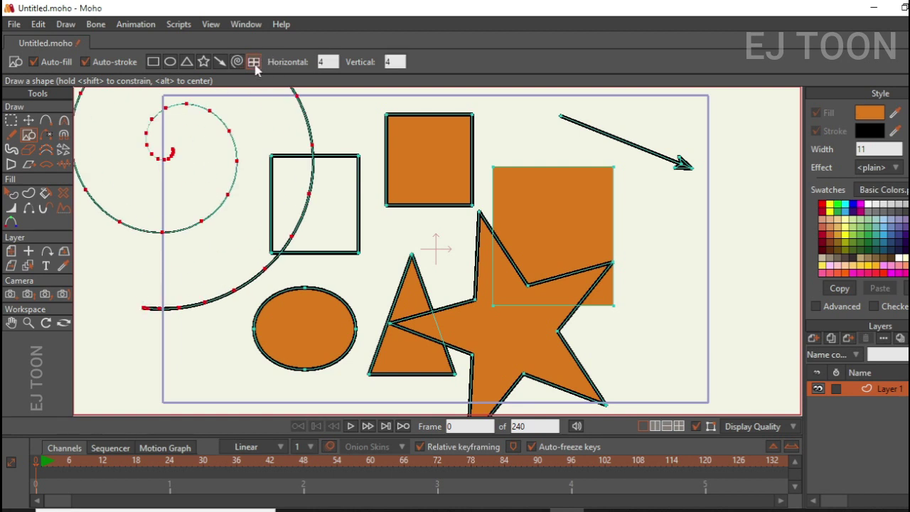
pyautogui.scroll(-4, 455, 252)
pyautogui.scroll(2, 448, 251)
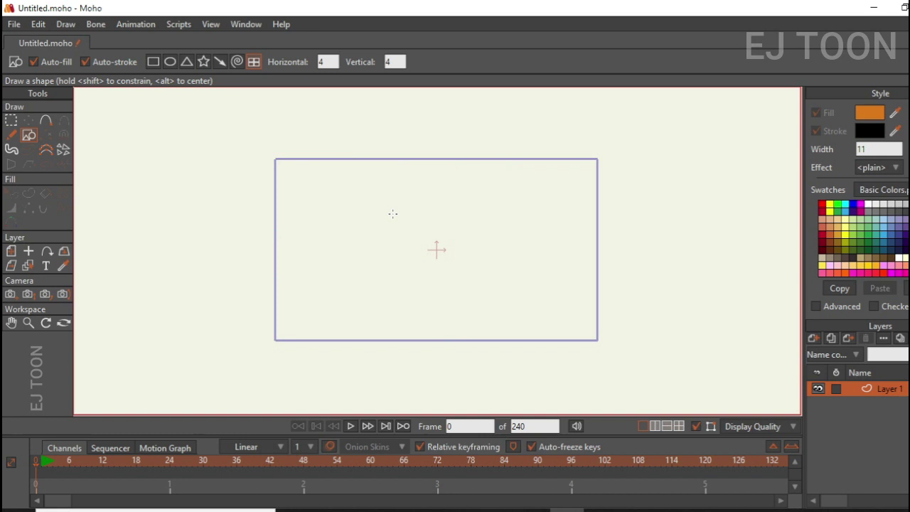
pyautogui.moveTo(384, 178)
pyautogui.mouseDown()
pyautogui.moveTo(455, 317)
pyautogui.moveTo(588, 344)
pyautogui.moveTo(559, 309)
pyautogui.mouseUp()
pyautogui.scroll(3, 559, 308)
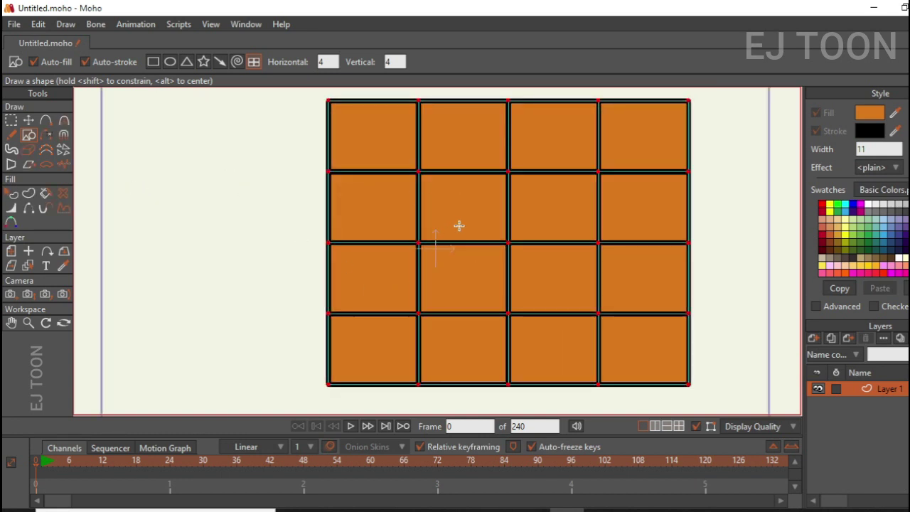
# Step: Fill the grid cell in the second row, first column with dark brown 2A2118
pyautogui.click(13, 194)
pyautogui.click(418, 195)
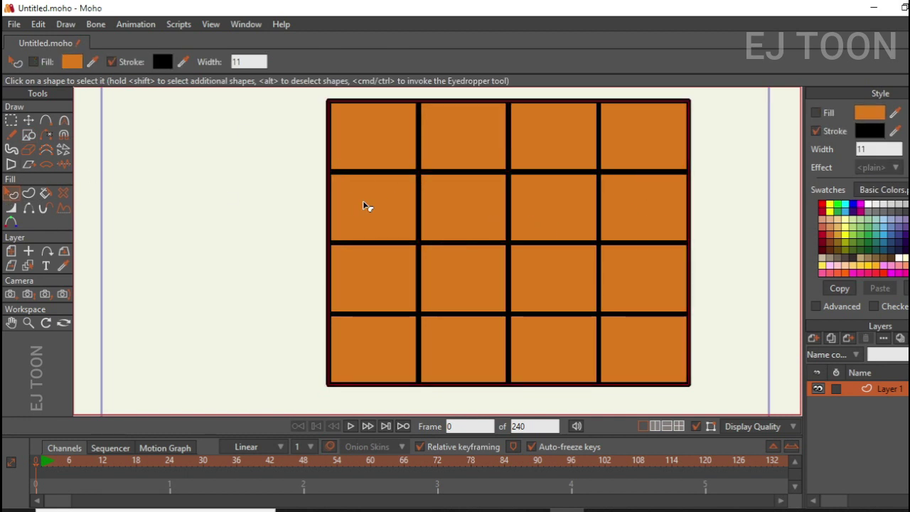
pyautogui.click(396, 206)
pyautogui.click(870, 113)
pyautogui.moveTo(775, 121); pyautogui.dragTo(682, 246)
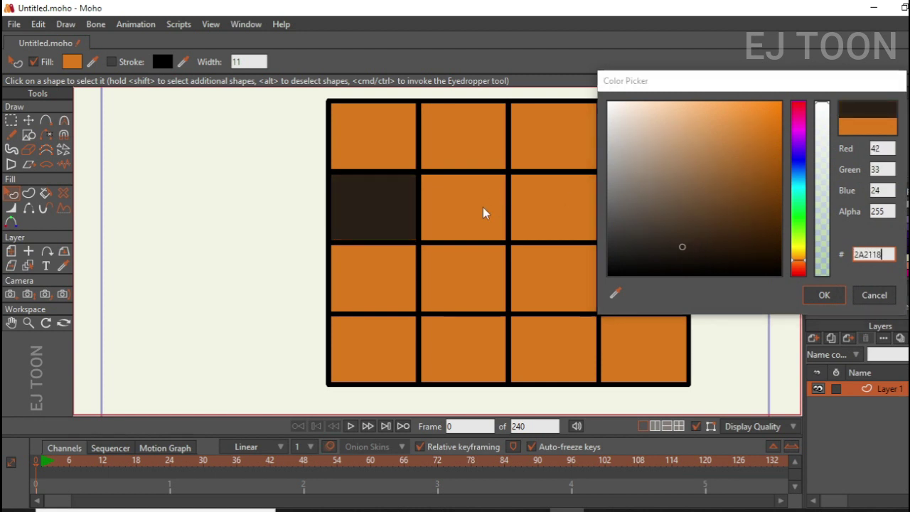
pyautogui.click(822, 295)
# Step: Fill the grid cell in the third row, fourth column with a brownish grey
pyautogui.click(870, 112)
pyautogui.moveTo(705, 163); pyautogui.dragTo(641, 197)
pyautogui.click(824, 295)
# Step: Fill the grid cell in the third row, third column with white (FFFFFF) and deselect it
pyautogui.click(508, 349)
pyautogui.click(558, 254)
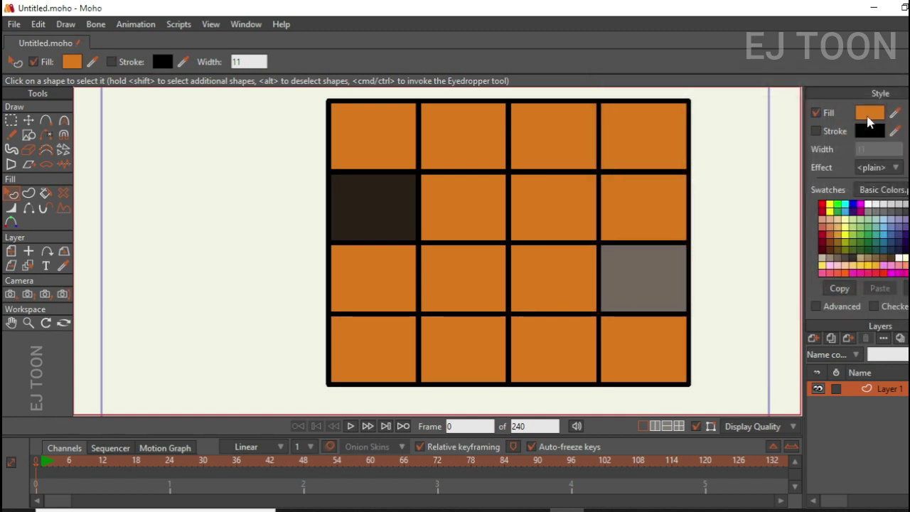
pyautogui.click(870, 112)
pyautogui.tripleClick(875, 254)
pyautogui.write('FFFFFF')
pyautogui.click(824, 295)
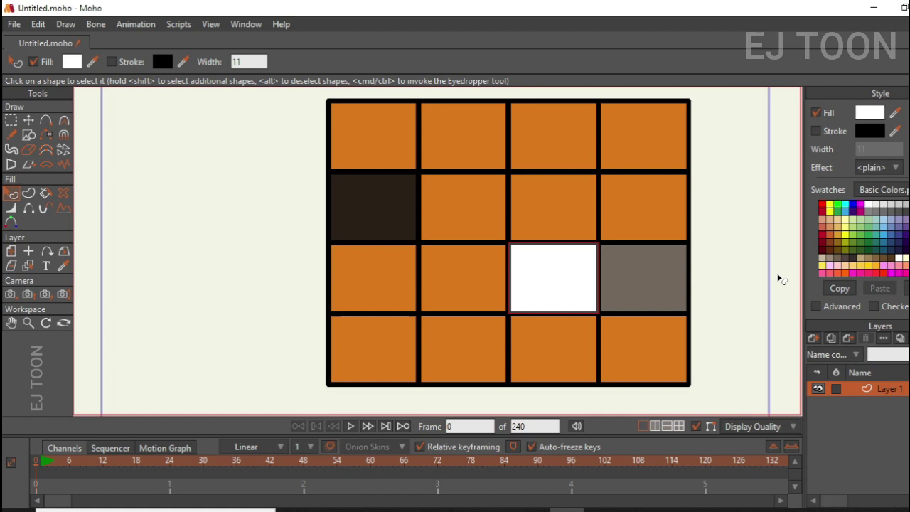
pyautogui.click(272, 220)
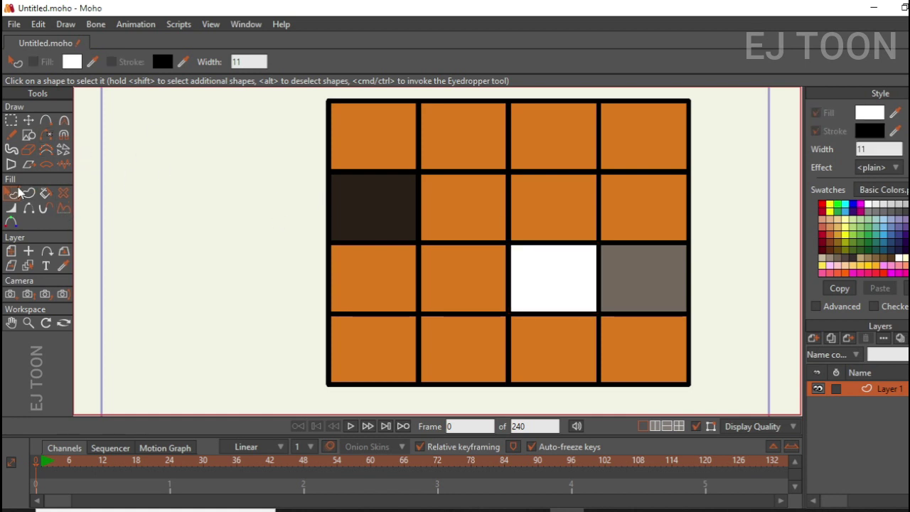
# Step: Draw a second, white-filled grid beside the first one with 10 horizontal and 4 vertical divisions
pyautogui.click(29, 140)
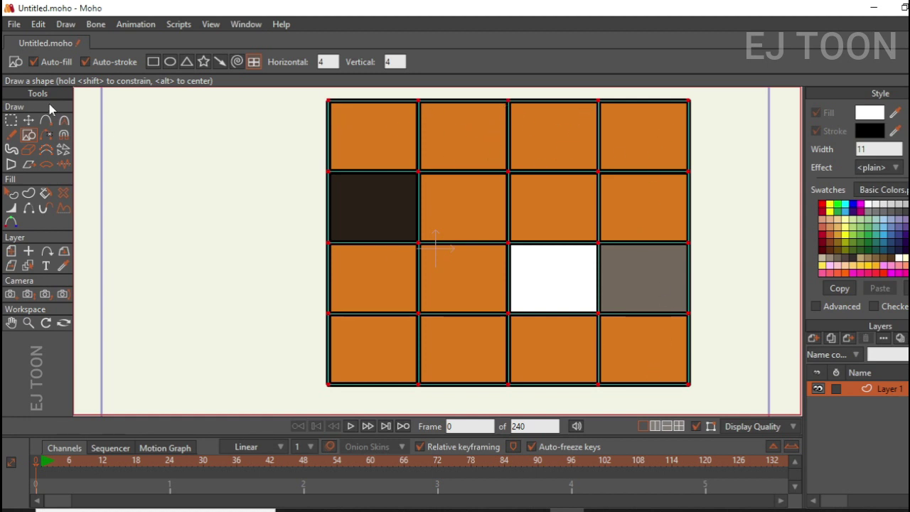
pyautogui.click(28, 121)
pyautogui.click(29, 136)
pyautogui.click(326, 63)
pyautogui.write('10')
pyautogui.moveTo(126, 116); pyautogui.dragTo(324, 352)
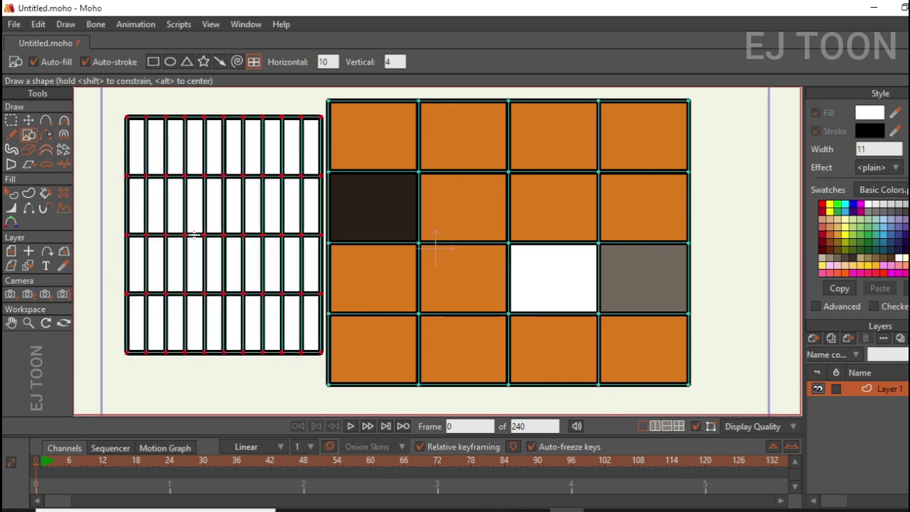
# Step: Select all points of both grids and delete them from the layer
pyautogui.click(27, 122)
pyautogui.moveTo(122, 112); pyautogui.dragTo(152, 174)
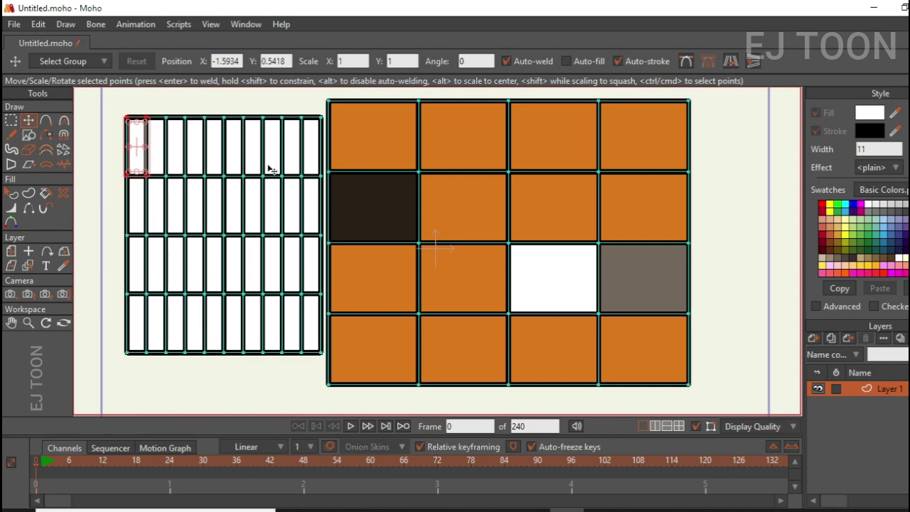
pyautogui.scroll(-2, 228, 234)
pyautogui.scroll(3, 229, 232)
pyautogui.hotkey('ctrl', 'a')
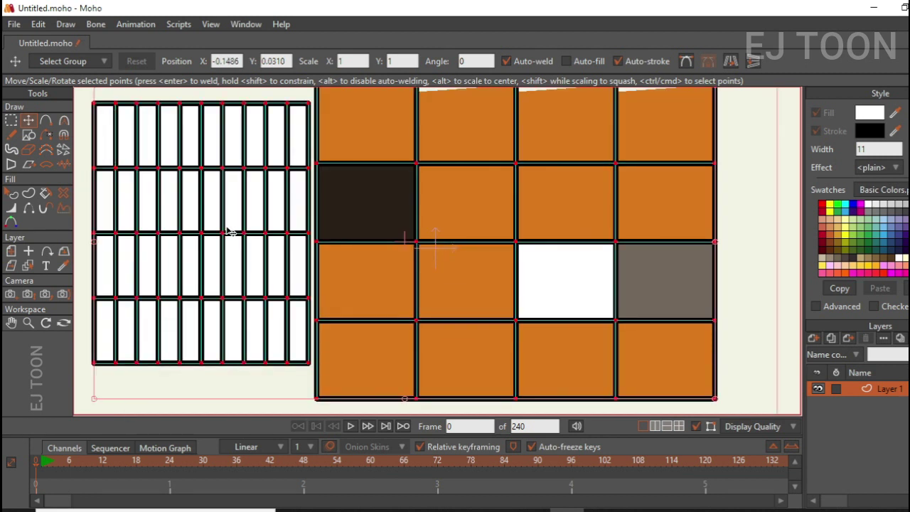
pyautogui.press('Delete')
pyautogui.scroll(-3, 391, 209)
pyautogui.scroll(1, 381, 244)
pyautogui.scroll(1, 338, 203)
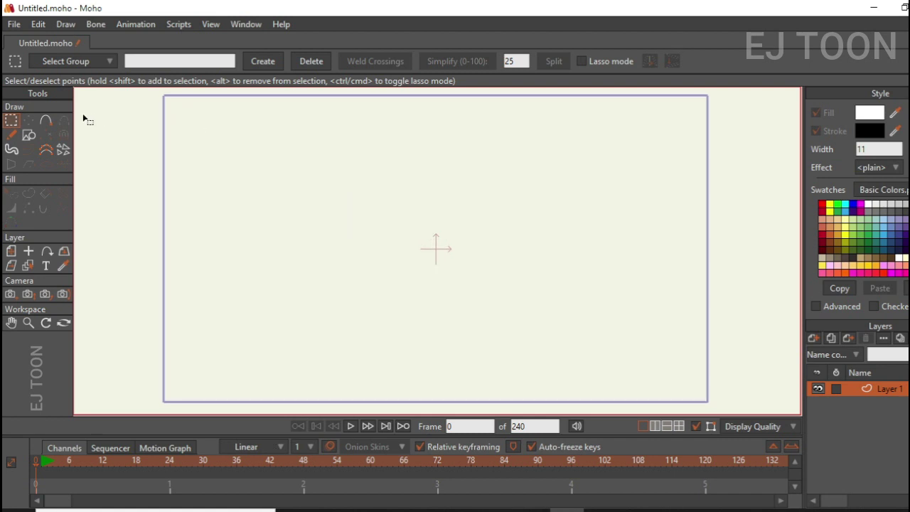
# Step: Draw a closed, stroke-only curve with an inward notch using the Add Point tool with Auto-fill off
pyautogui.click(28, 135)
pyautogui.click(46, 121)
pyautogui.moveTo(286, 137)
pyautogui.mouseDown()
pyautogui.moveTo(366, 109)
pyautogui.moveTo(370, 122)
pyautogui.mouseUp()
pyautogui.moveTo(370, 122)
pyautogui.mouseDown()
pyautogui.moveTo(432, 137)
pyautogui.moveTo(451, 225)
pyautogui.moveTo(408, 301)
pyautogui.moveTo(321, 295)
pyautogui.moveTo(309, 226)
pyautogui.moveTo(341, 216)
pyautogui.mouseUp()
pyautogui.moveTo(348, 176); pyautogui.dragTo(290, 186)
pyautogui.moveTo(274, 139); pyautogui.dragTo(285, 136)
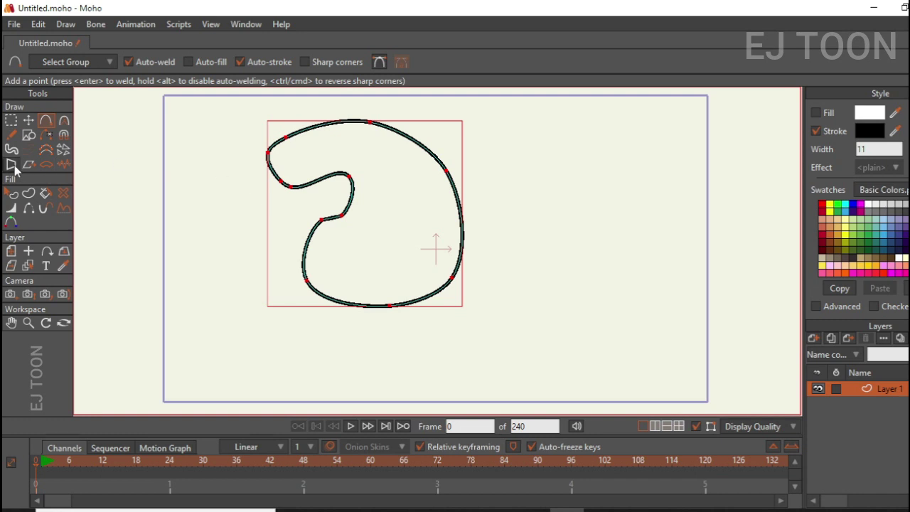
# Step: Try a white fill on the closed curve and undo it, clearing the curve from the layer
pyautogui.click(11, 193)
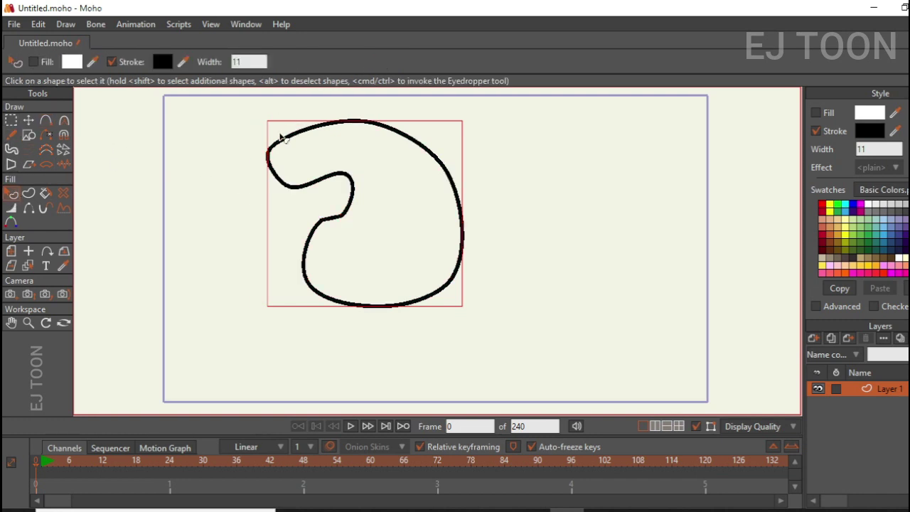
pyautogui.click(34, 62)
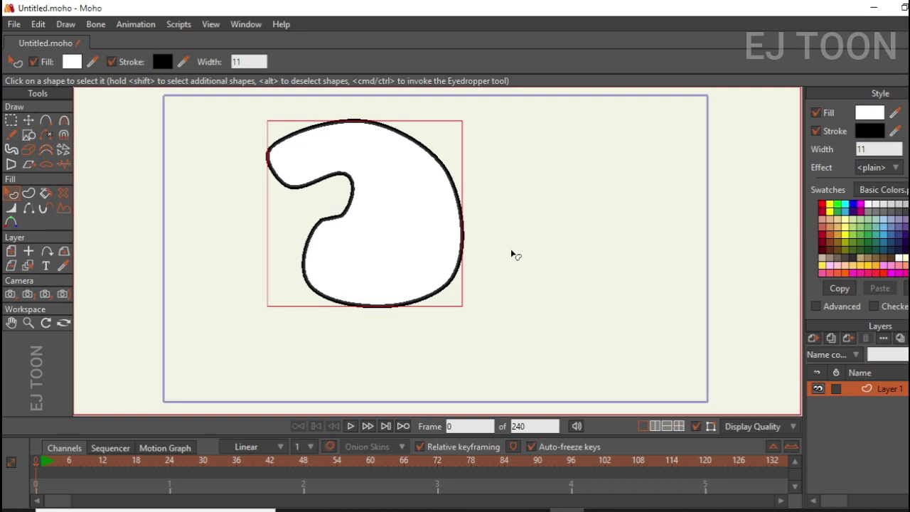
pyautogui.hotkey('ctrl', 'z')
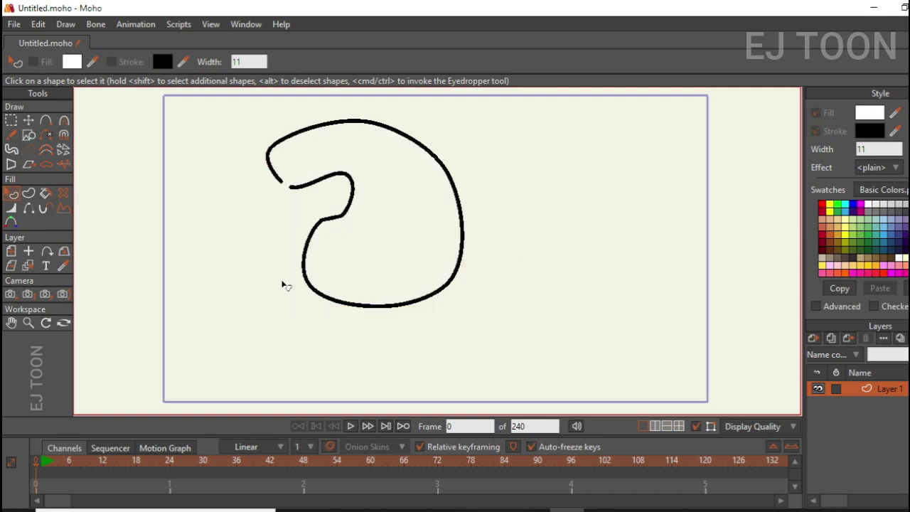
pyautogui.click(36, 122)
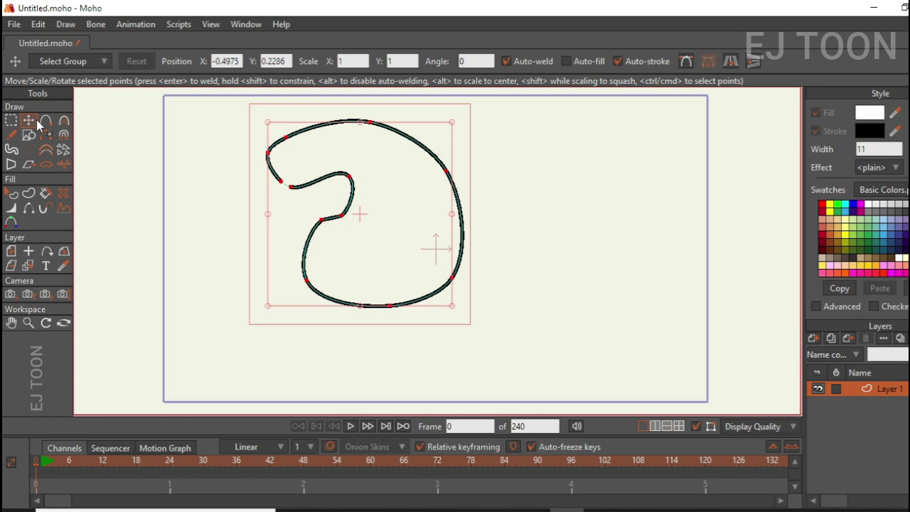
pyautogui.press('Delete')
# Step: Turn on Auto-fill for the Add Point tool and choose a bright green fill colour
pyautogui.click(45, 124)
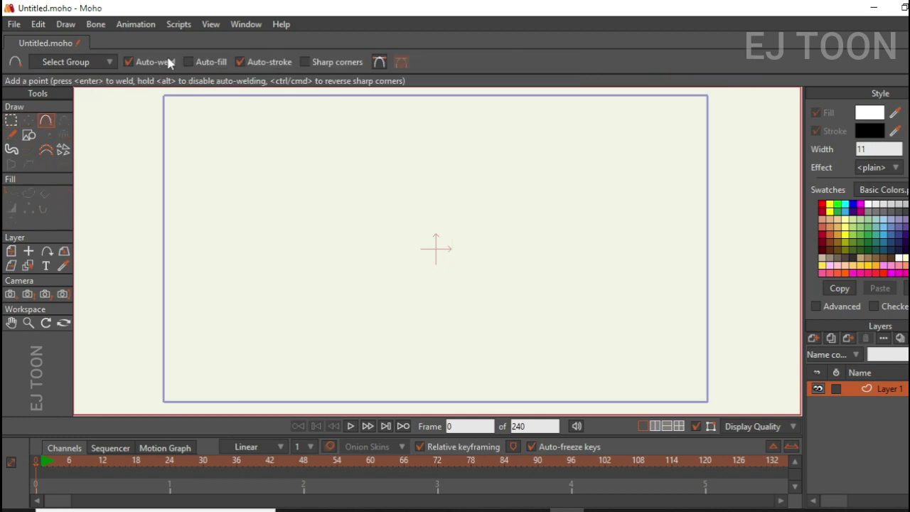
pyautogui.click(188, 62)
pyautogui.moveTo(334, 194); pyautogui.dragTo(376, 154)
pyautogui.click(870, 114)
pyautogui.write('361B1B')
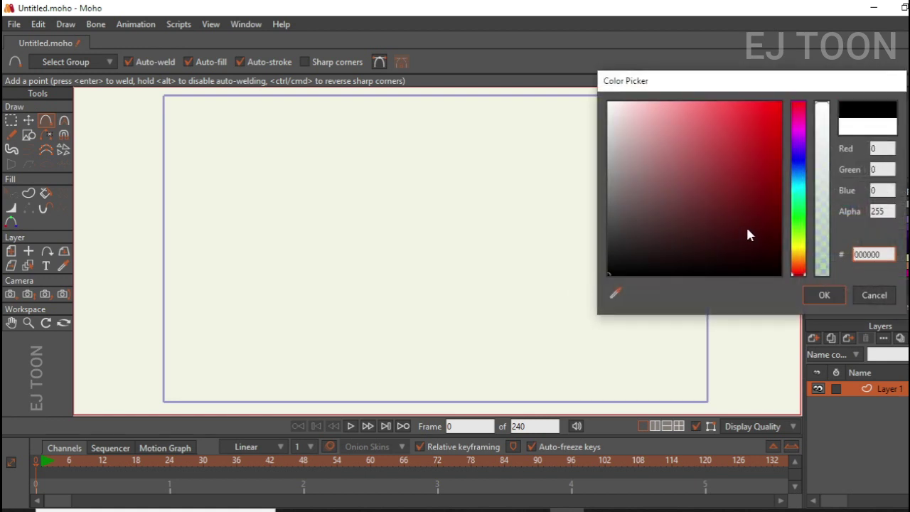
pyautogui.click(797, 226)
pyautogui.click(773, 110)
pyautogui.click(824, 295)
# Step: Add the remaining points of a C-shaped curve and weld it closed so it gets the green fill and stroke
pyautogui.click(523, 181)
pyautogui.click(489, 292)
pyautogui.click(344, 290)
pyautogui.click(414, 223)
pyautogui.click(341, 229)
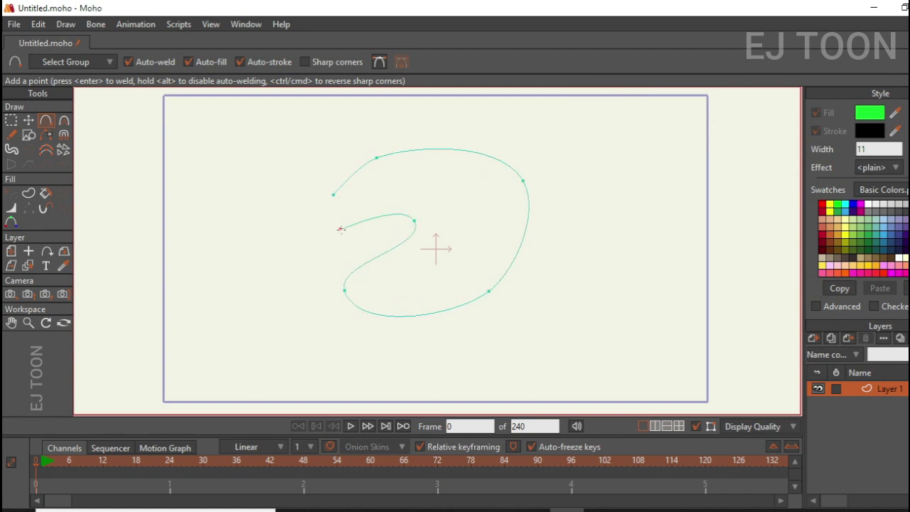
pyautogui.click(334, 195)
pyautogui.scroll(-1, 438, 185)
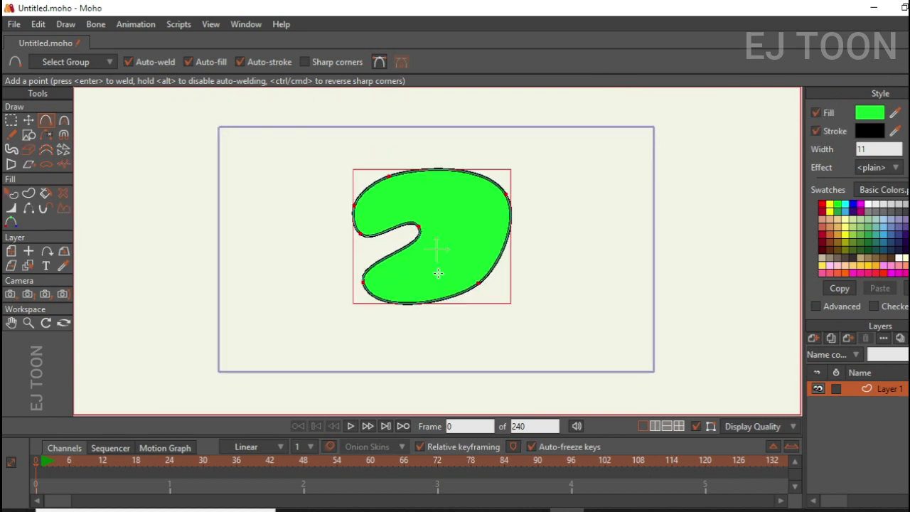
# Step: Move the green shape's inner notch point outward to its open side with Transform Points
pyautogui.scroll(2, 438, 184)
pyautogui.click(29, 120)
pyautogui.moveTo(428, 216); pyautogui.dragTo(302, 204)
pyautogui.click(381, 203)
# Step: Delete the curve segment below the green shape's notch and close the gap with a bulge of new points
pyautogui.click(47, 136)
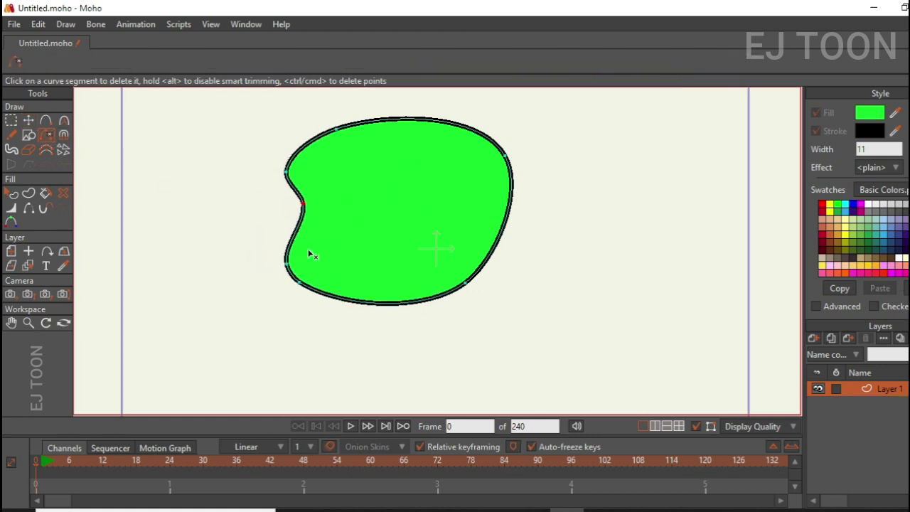
pyautogui.click(289, 239)
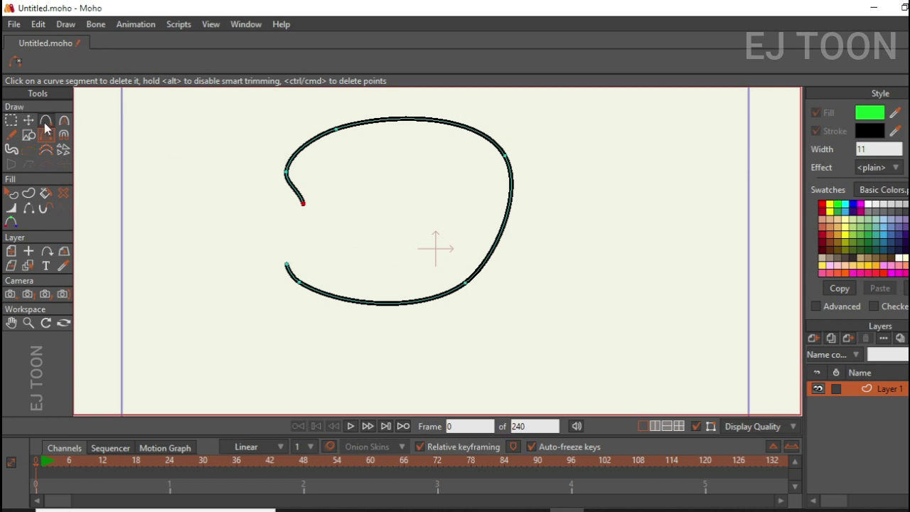
pyautogui.click(45, 120)
pyautogui.moveTo(303, 204); pyautogui.dragTo(286, 266)
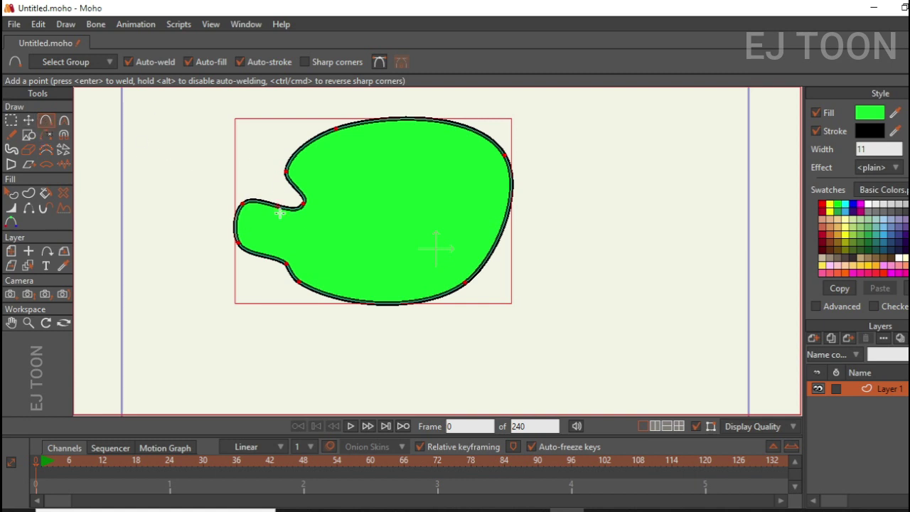
# Step: Pull new points out of the green shape's outline on all sides with the Add Point tool to make an irregular silhouette
pyautogui.moveTo(278, 208); pyautogui.dragTo(225, 178)
pyautogui.moveTo(302, 142); pyautogui.dragTo(281, 117)
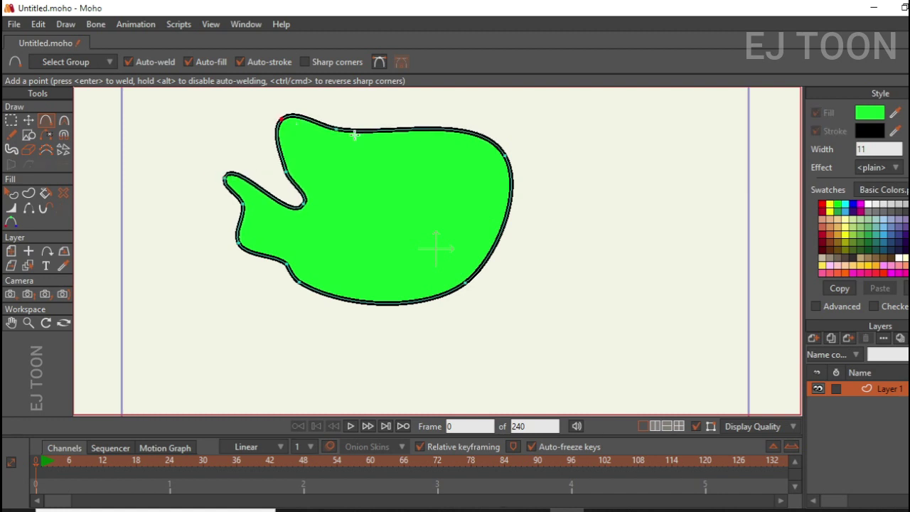
pyautogui.hotkey('ctrl', 'z')
pyautogui.moveTo(475, 152); pyautogui.dragTo(518, 112)
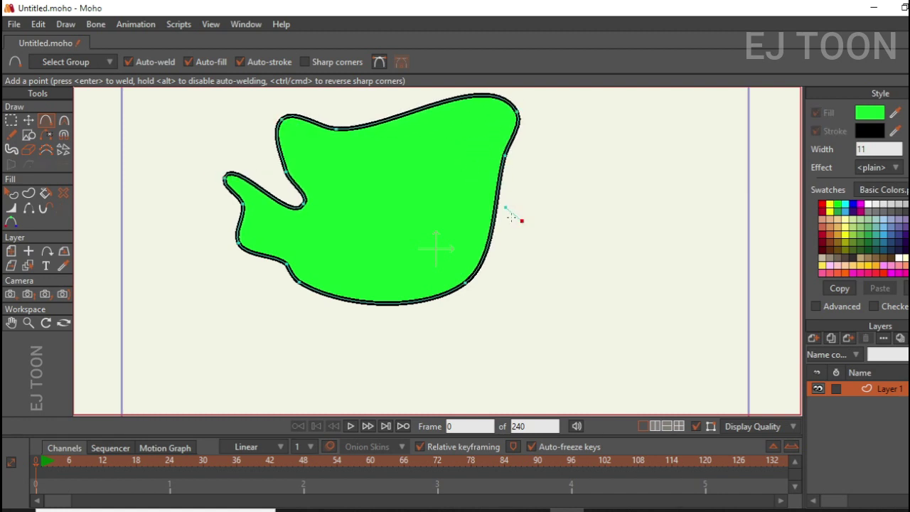
pyautogui.moveTo(496, 216); pyautogui.dragTo(526, 231)
pyautogui.moveTo(398, 112); pyautogui.dragTo(381, 81)
pyautogui.moveTo(400, 292); pyautogui.dragTo(415, 341)
pyautogui.moveTo(488, 266); pyautogui.dragTo(530, 321)
pyautogui.moveTo(448, 313); pyautogui.dragTo(472, 332)
pyautogui.scroll(-3, 341, 182)
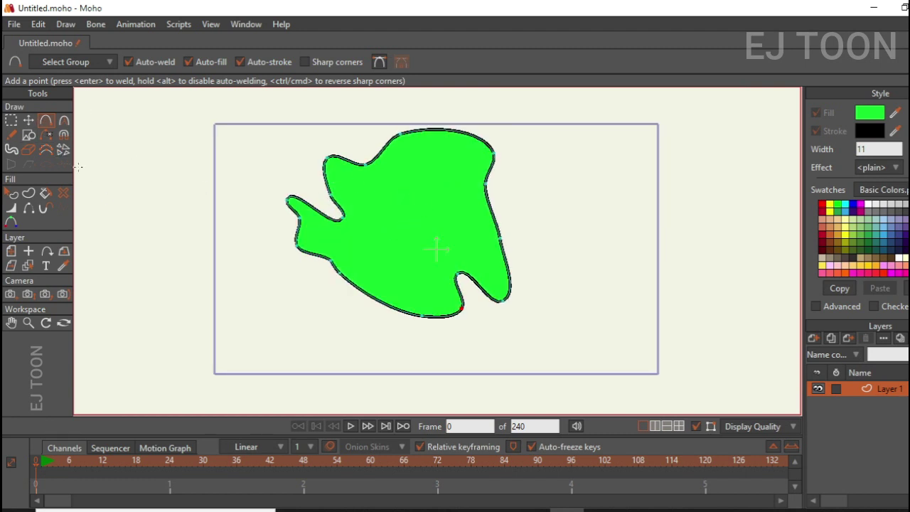
# Step: Try deleting segments along the green shape's upper-left outline with Delete Edge, and undo the deletions
pyautogui.click(46, 134)
pyautogui.click(327, 175)
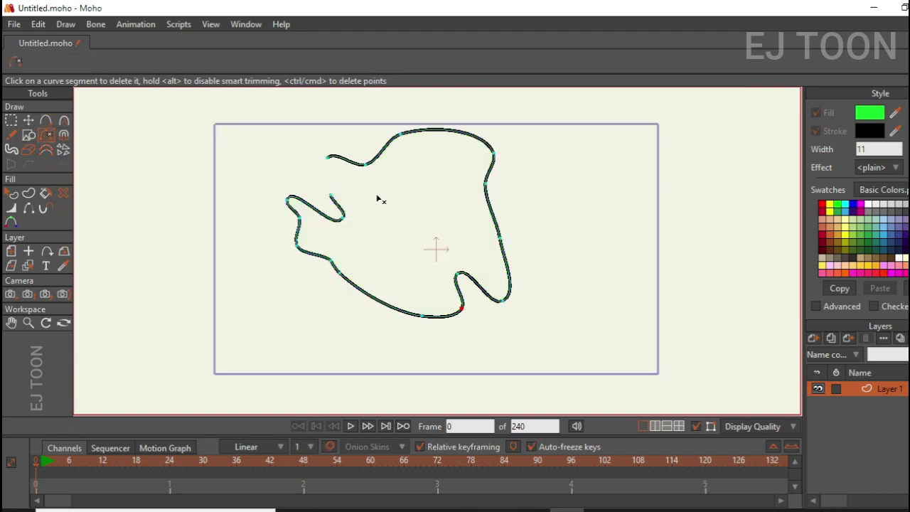
pyautogui.click(347, 160)
pyautogui.click(385, 131)
pyautogui.hotkey('ctrl', 'z')
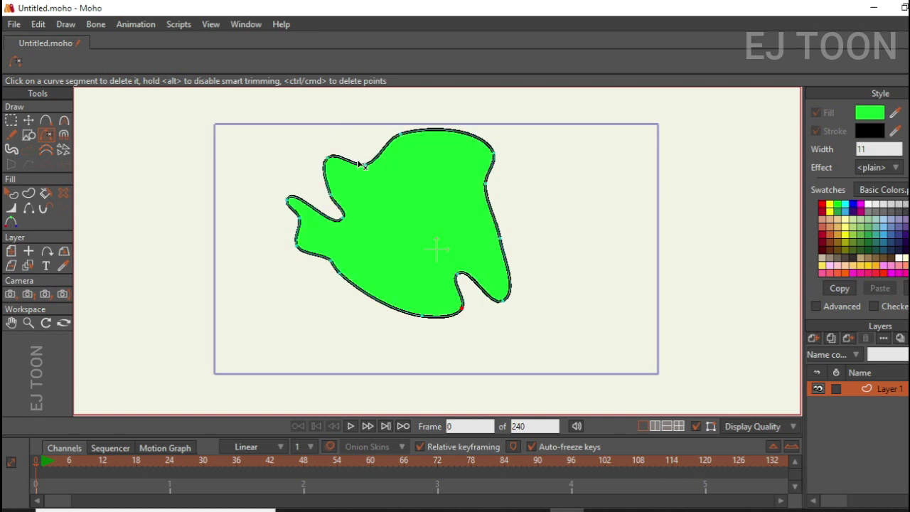
# Step: Reshape the green shape with the Magnet tool at radius 0.50, pulling its points in several directions
pyautogui.click(63, 137)
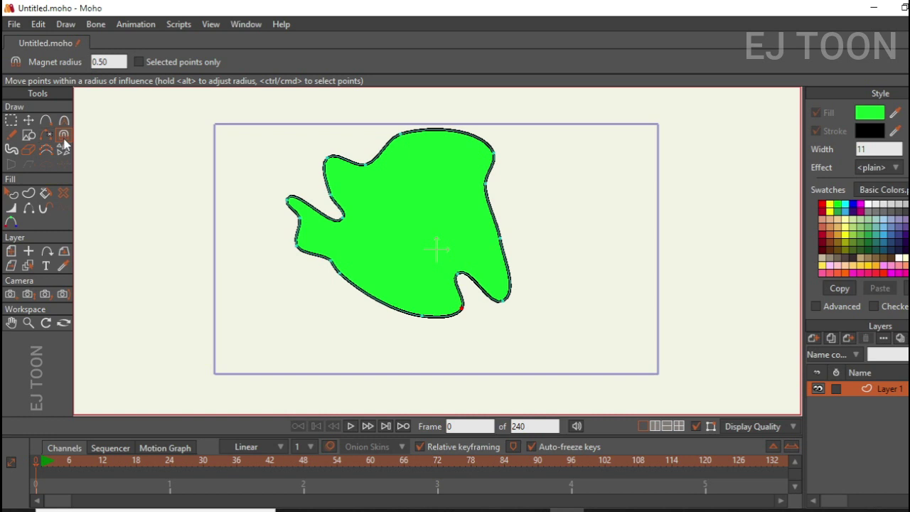
pyautogui.moveTo(320, 230); pyautogui.dragTo(238, 213)
pyautogui.moveTo(462, 279); pyautogui.dragTo(377, 214)
# Step: Set the magnet radius to 0.27 and push the dip in the green shape's upper outline upward
pyautogui.click(115, 63)
pyautogui.scroll(-4, 116, 63)
pyautogui.scroll(-2, 115, 62)
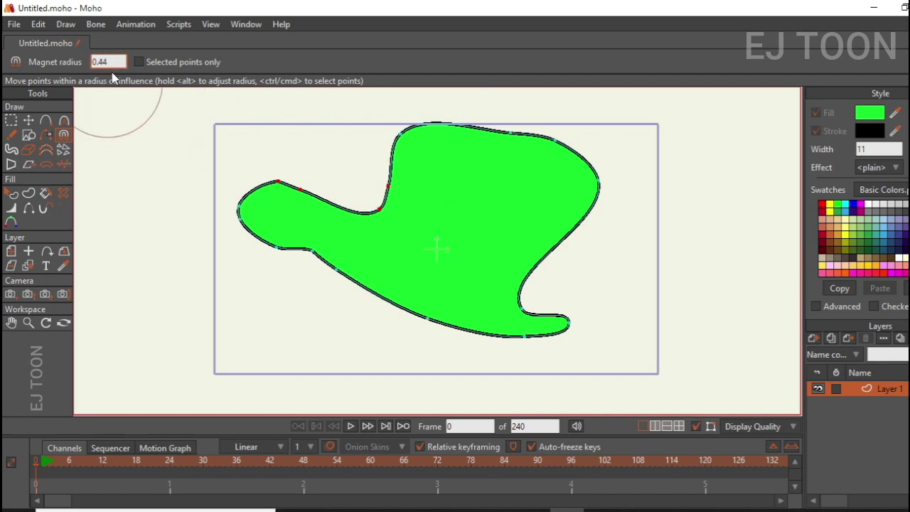
pyautogui.scroll(-17, 114, 61)
pyautogui.moveTo(363, 202); pyautogui.dragTo(341, 155)
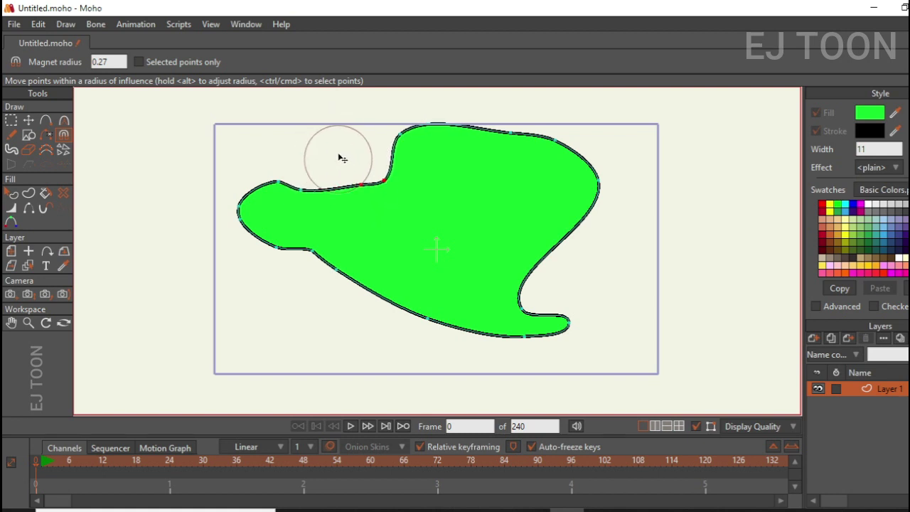
# Step: Push the green shape's lower-left outline outward and the notch beside its lower-right tip to the right with the Magnet tool
pyautogui.moveTo(335, 277); pyautogui.dragTo(296, 301)
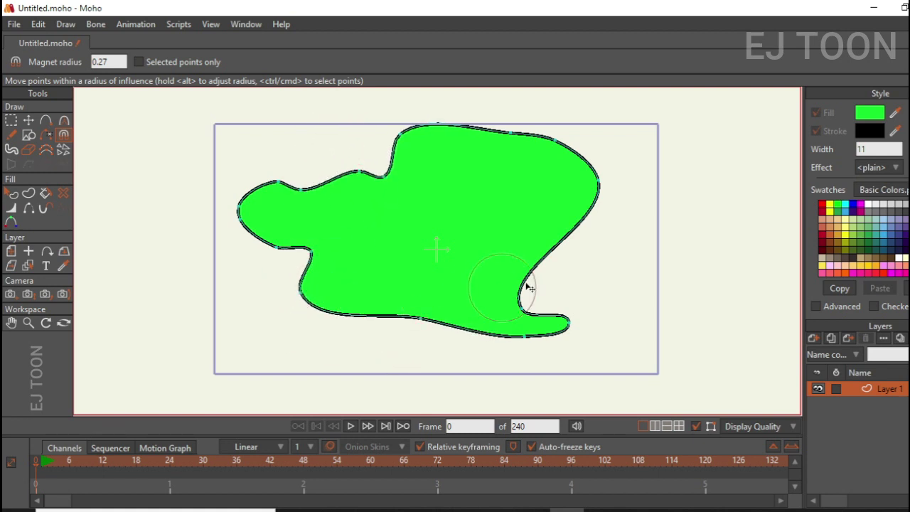
pyautogui.moveTo(507, 304); pyautogui.dragTo(524, 305)
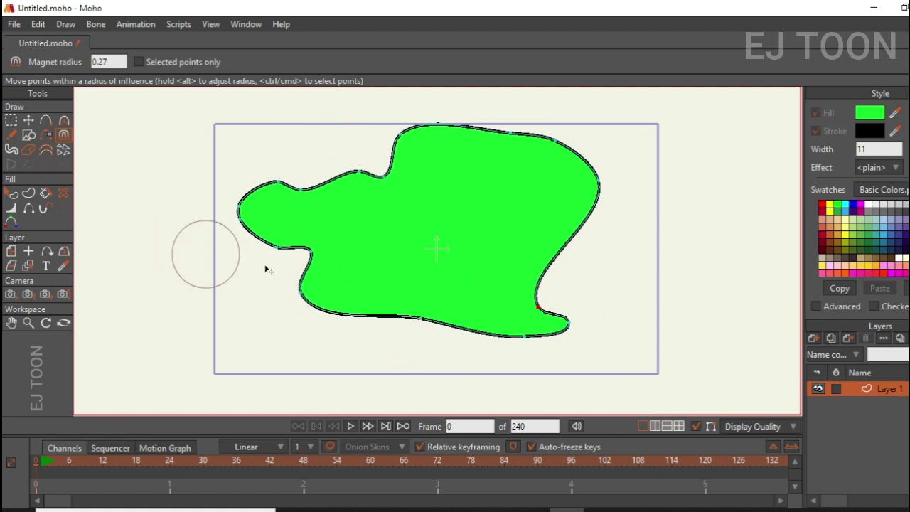
# Step: Paint thin curved strokes over and above the green shape's upper-left part with the Blob Brush at radius 0.01
pyautogui.click(11, 149)
pyautogui.scroll(-3, 294, 197)
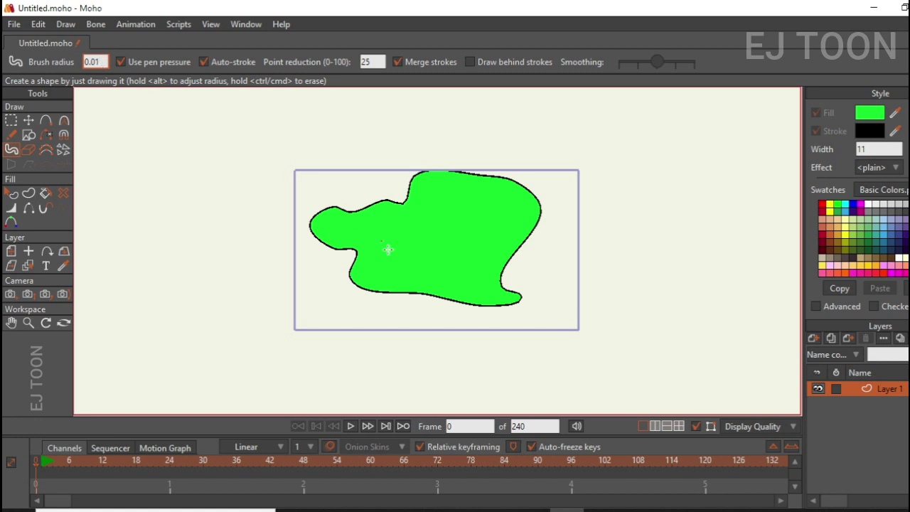
pyautogui.moveTo(419, 255); pyautogui.dragTo(429, 219)
pyautogui.scroll(3, 345, 203)
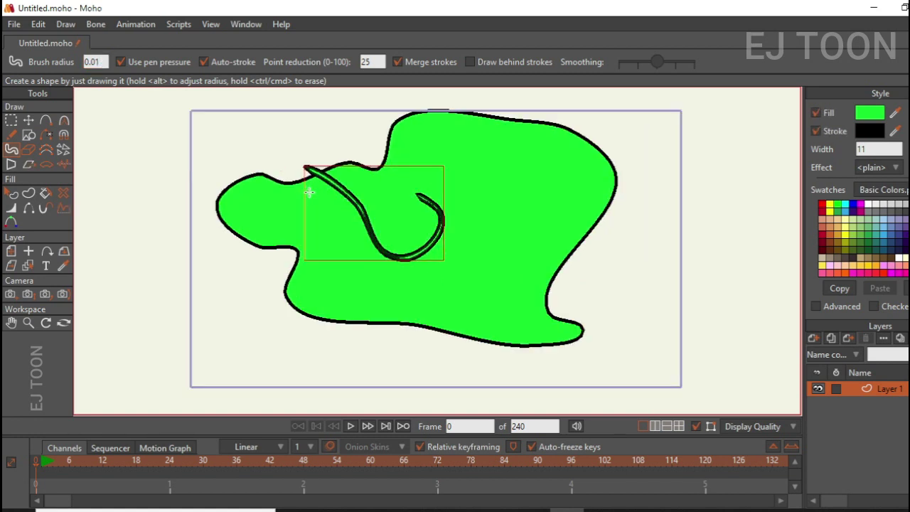
pyautogui.moveTo(300, 164)
pyautogui.mouseDown()
pyautogui.moveTo(403, 173)
pyautogui.moveTo(423, 143)
pyautogui.mouseUp()
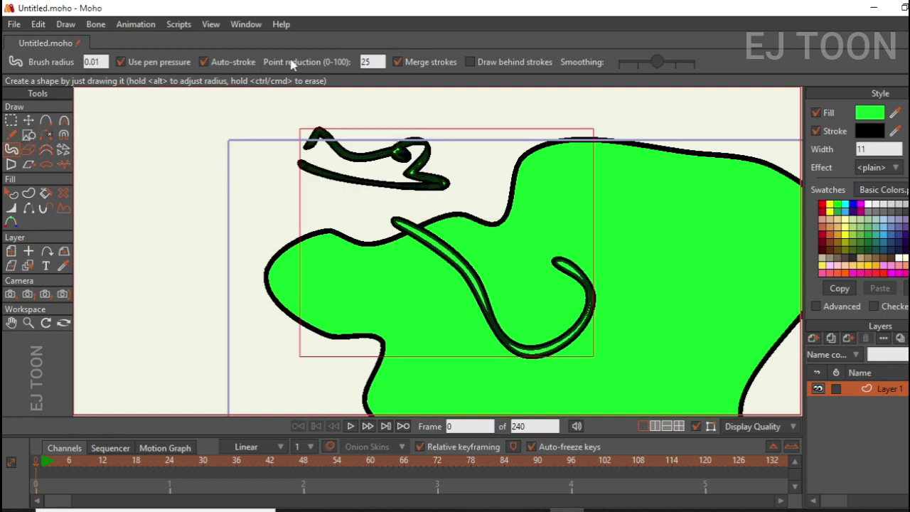
# Step: Turn off Auto-stroke and paint more thin Blob Brush strokes over and around the green shape's left end
pyautogui.moveTo(332, 197)
pyautogui.mouseDown()
pyautogui.moveTo(407, 198)
pyautogui.moveTo(390, 237)
pyautogui.mouseUp()
pyautogui.moveTo(434, 329); pyautogui.dragTo(467, 262)
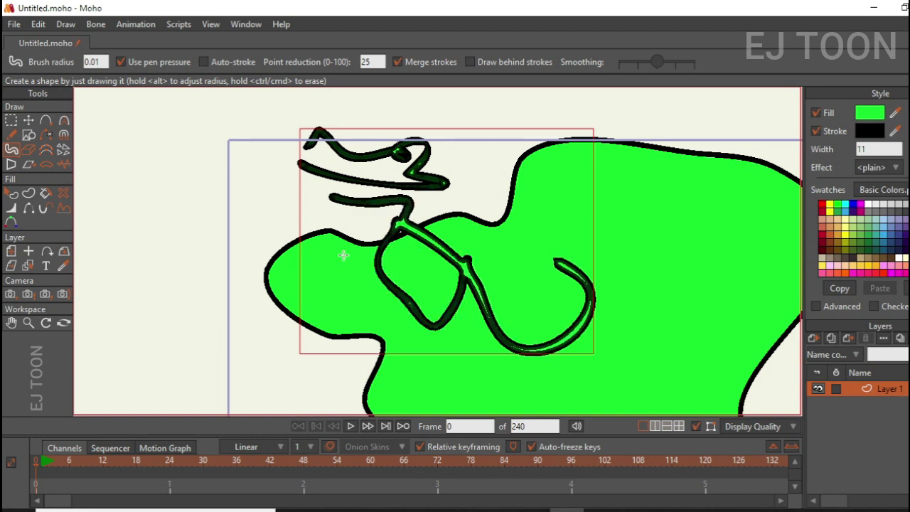
pyautogui.moveTo(343, 255); pyautogui.dragTo(469, 242)
pyautogui.moveTo(377, 329); pyautogui.dragTo(377, 330)
pyautogui.scroll(3, 341, 242)
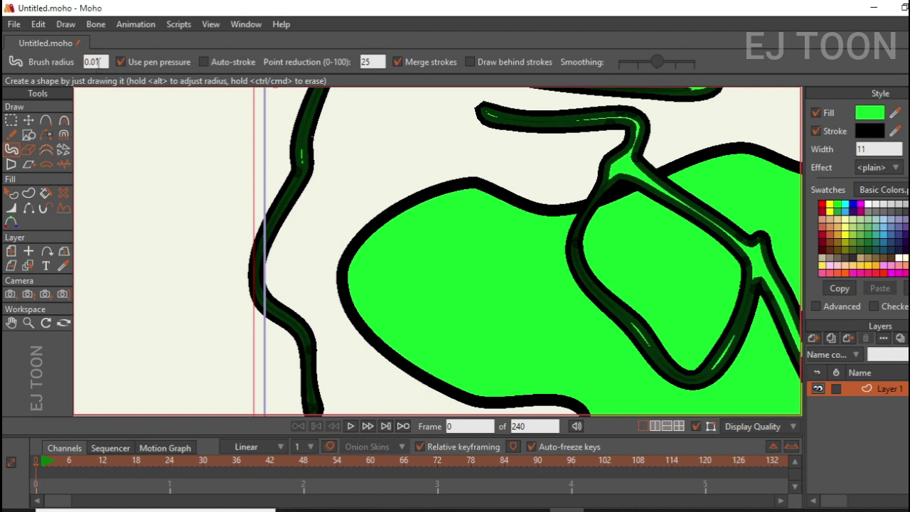
# Step: Set the Blob Brush radius to 0.41 and paint a wide blob over the green shape's left end
pyautogui.scroll(4, 100, 62)
pyautogui.moveTo(490, 156)
pyautogui.mouseDown()
pyautogui.moveTo(503, 240)
pyautogui.moveTo(407, 270)
pyautogui.mouseUp()
pyautogui.hotkey('ctrl', 'z')
pyautogui.scroll(-3, 297, 284)
pyautogui.scroll(-3, 563, 183)
pyautogui.scroll(2, 551, 229)
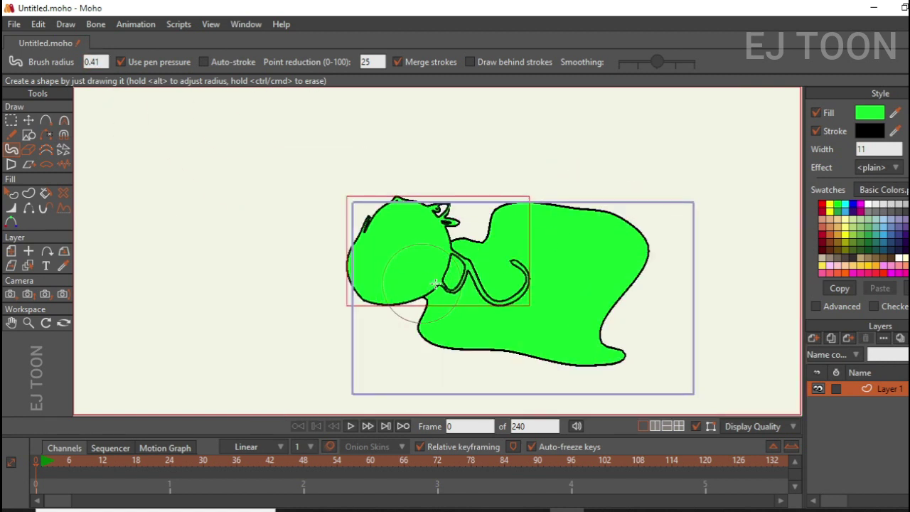
pyautogui.scroll(2, 553, 283)
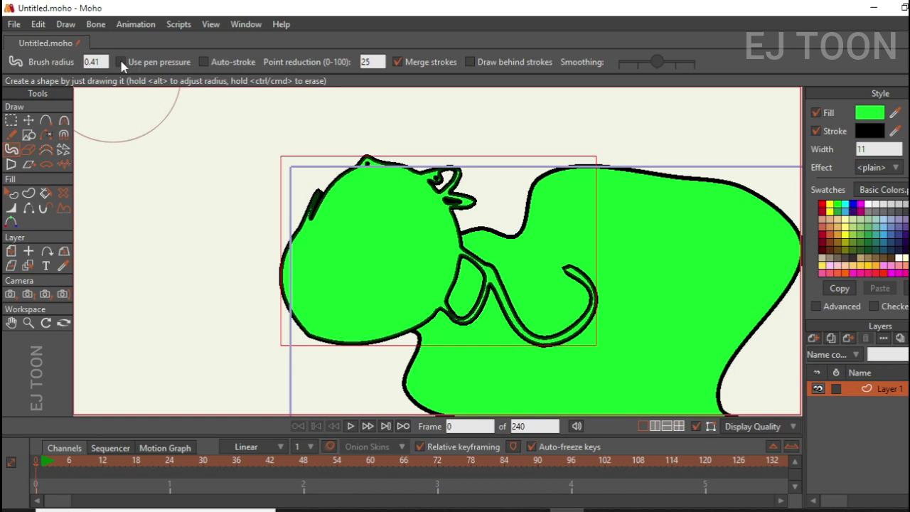
# Step: Turn off pen pressure and paint wide blobs along the green shape's upper, right and lower-left sides
pyautogui.moveTo(535, 189)
pyautogui.mouseDown()
pyautogui.moveTo(557, 150)
pyautogui.moveTo(642, 142)
pyautogui.mouseUp()
pyautogui.scroll(-3, 643, 143)
pyautogui.moveTo(639, 194)
pyautogui.mouseDown()
pyautogui.moveTo(654, 194)
pyautogui.moveTo(676, 250)
pyautogui.mouseUp()
pyautogui.moveTo(668, 346); pyautogui.dragTo(603, 312)
pyautogui.moveTo(375, 360); pyautogui.dragTo(433, 311)
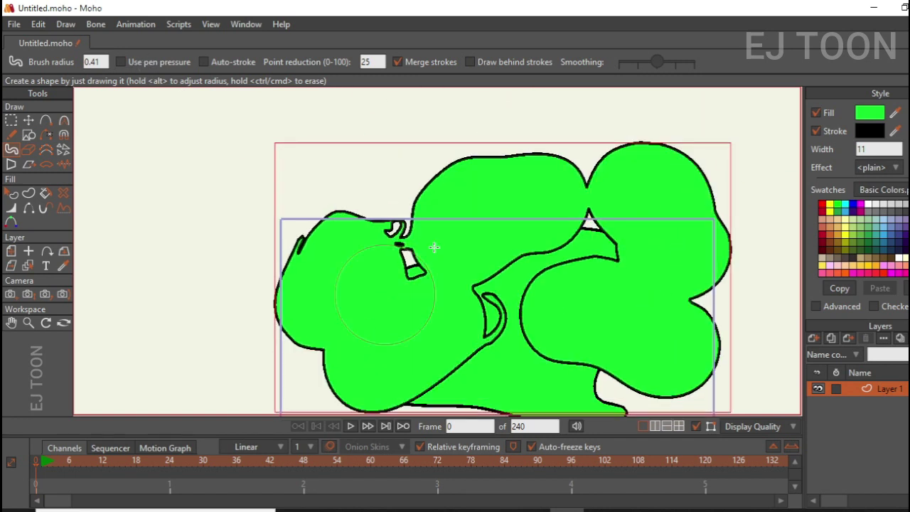
# Step: Fill the gaps in the green shape's upper-left area and extend it upward with wide Blob Brush strokes
pyautogui.click(433, 248)
pyautogui.moveTo(287, 213); pyautogui.dragTo(372, 212)
pyautogui.moveTo(360, 108); pyautogui.dragTo(397, 101)
pyautogui.scroll(-3, 419, 132)
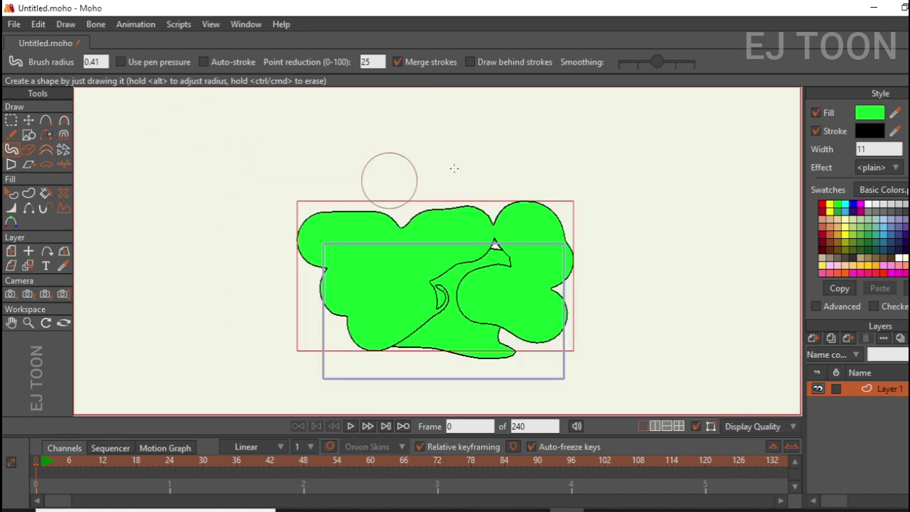
pyautogui.moveTo(454, 169); pyautogui.dragTo(438, 237)
pyautogui.moveTo(374, 224); pyautogui.dragTo(406, 209)
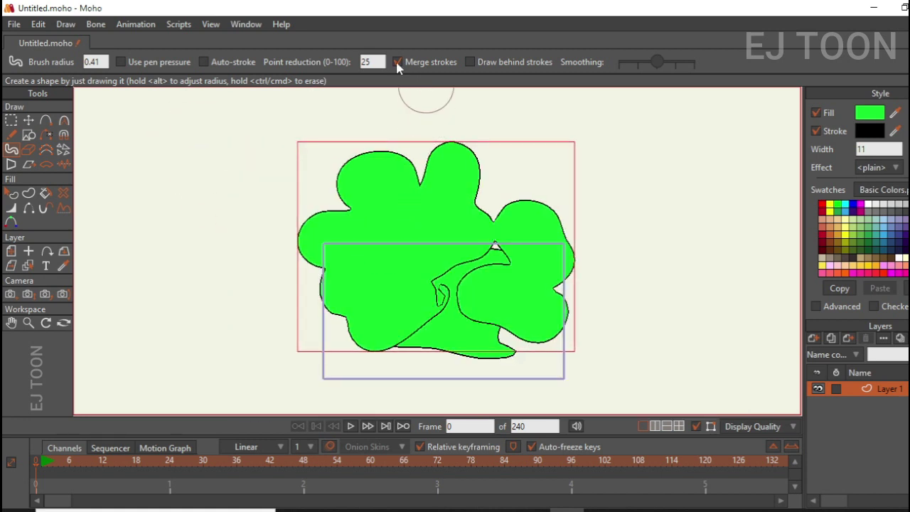
# Step: Cover the green shape with wide fill-only strokes reaching its right side and upper-left corner, checking its points with Transform Points
pyautogui.moveTo(490, 200)
pyautogui.mouseDown()
pyautogui.moveTo(590, 170)
pyautogui.moveTo(605, 194)
pyautogui.moveTo(595, 273)
pyautogui.moveTo(621, 259)
pyautogui.moveTo(548, 299)
pyautogui.moveTo(589, 306)
pyautogui.moveTo(550, 331)
pyautogui.moveTo(517, 386)
pyautogui.moveTo(504, 334)
pyautogui.moveTo(425, 371)
pyautogui.moveTo(490, 300)
pyautogui.moveTo(399, 332)
pyautogui.moveTo(475, 257)
pyautogui.moveTo(379, 292)
pyautogui.mouseUp()
pyautogui.moveTo(540, 233)
pyautogui.mouseDown()
pyautogui.moveTo(386, 202)
pyautogui.moveTo(373, 182)
pyautogui.moveTo(520, 135)
pyautogui.moveTo(352, 152)
pyautogui.moveTo(335, 226)
pyautogui.moveTo(341, 167)
pyautogui.moveTo(307, 270)
pyautogui.moveTo(316, 286)
pyautogui.moveTo(469, 332)
pyautogui.mouseUp()
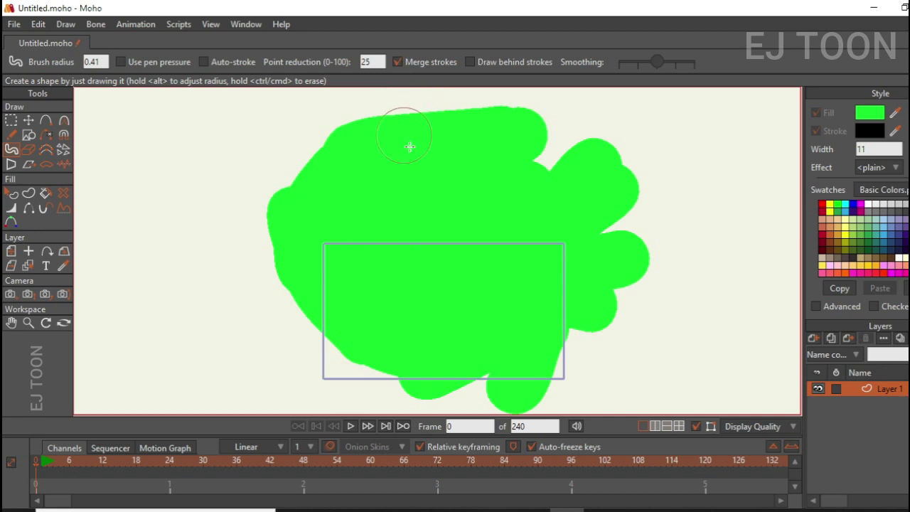
pyautogui.moveTo(461, 230)
pyautogui.mouseDown()
pyautogui.moveTo(591, 144)
pyautogui.moveTo(636, 218)
pyautogui.moveTo(657, 188)
pyautogui.moveTo(684, 177)
pyautogui.moveTo(664, 249)
pyautogui.moveTo(631, 283)
pyautogui.moveTo(674, 260)
pyautogui.mouseUp()
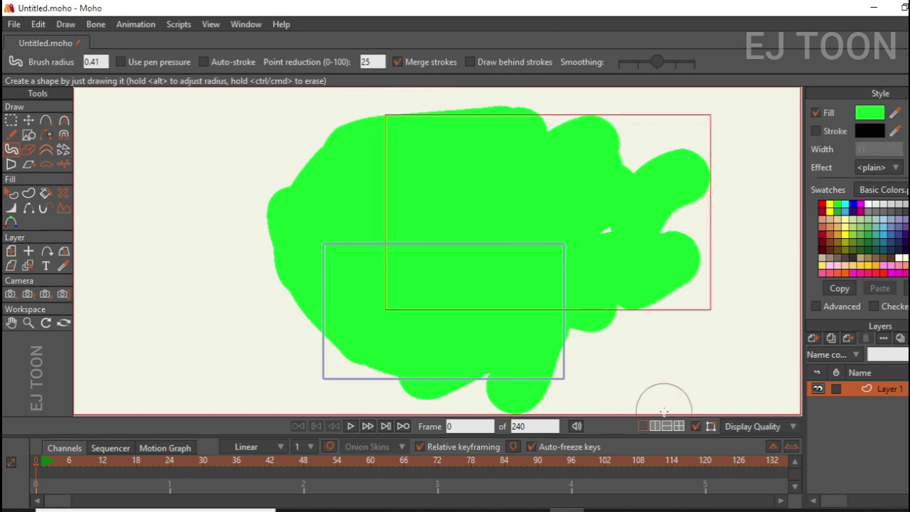
pyautogui.click(28, 120)
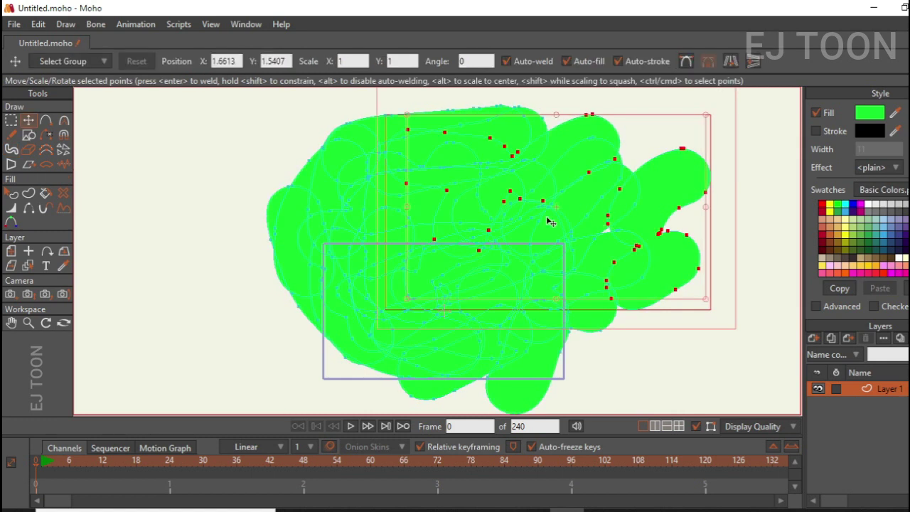
pyautogui.click(11, 148)
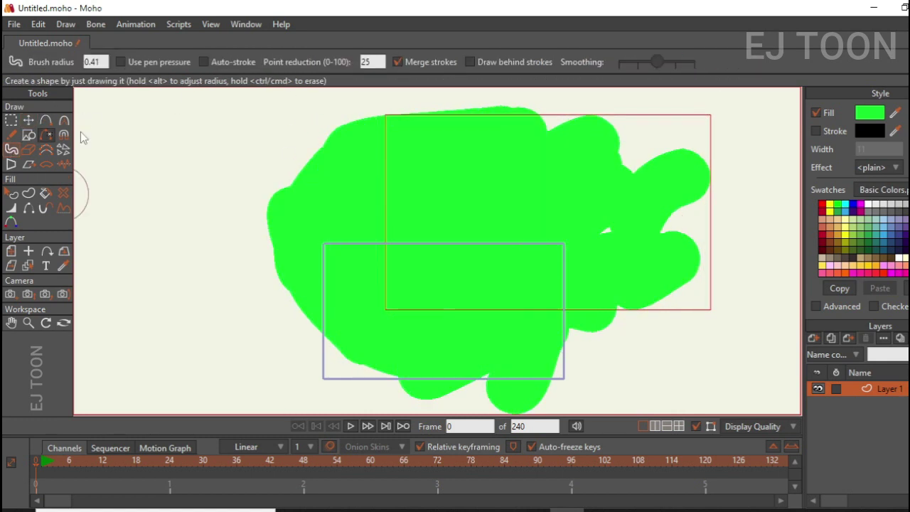
pyautogui.moveTo(325, 122)
pyautogui.mouseDown()
pyautogui.moveTo(339, 160)
pyautogui.moveTo(450, 174)
pyautogui.mouseUp()
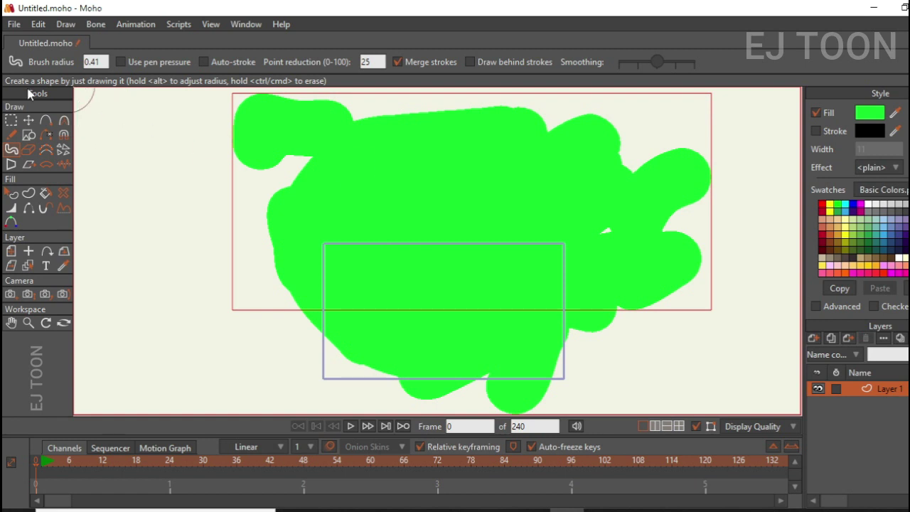
# Step: Delete all the points of the painted green shape to clear the canvas
pyautogui.click(30, 121)
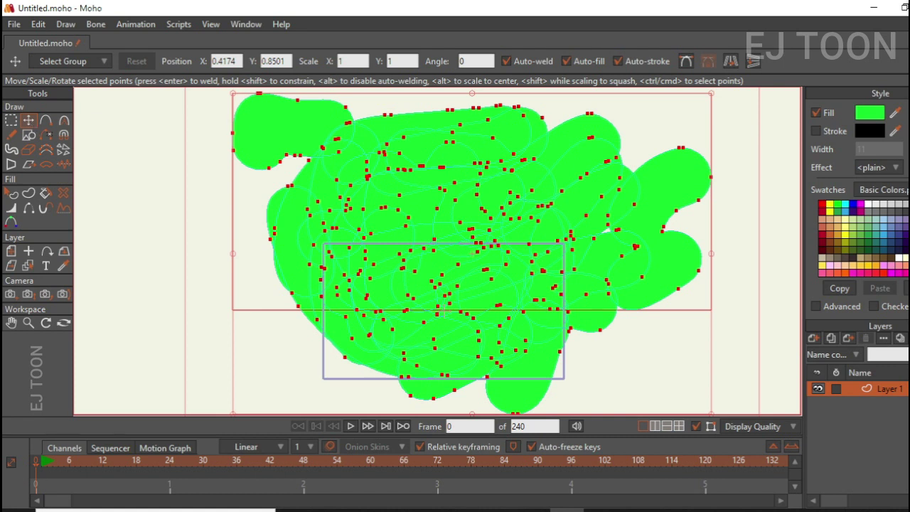
pyautogui.press('Delete')
# Step: Paint a wide fill-only blob with the Blob Brush, show its points with Transform Points, and undo it
pyautogui.click(12, 150)
pyautogui.scroll(2, 428, 340)
pyautogui.moveTo(429, 339)
pyautogui.mouseDown()
pyautogui.moveTo(418, 274)
pyautogui.moveTo(390, 220)
pyautogui.mouseUp()
pyautogui.scroll(2, 390, 220)
pyautogui.moveTo(203, 178)
pyautogui.mouseDown()
pyautogui.moveTo(452, 220)
pyautogui.moveTo(545, 266)
pyautogui.mouseUp()
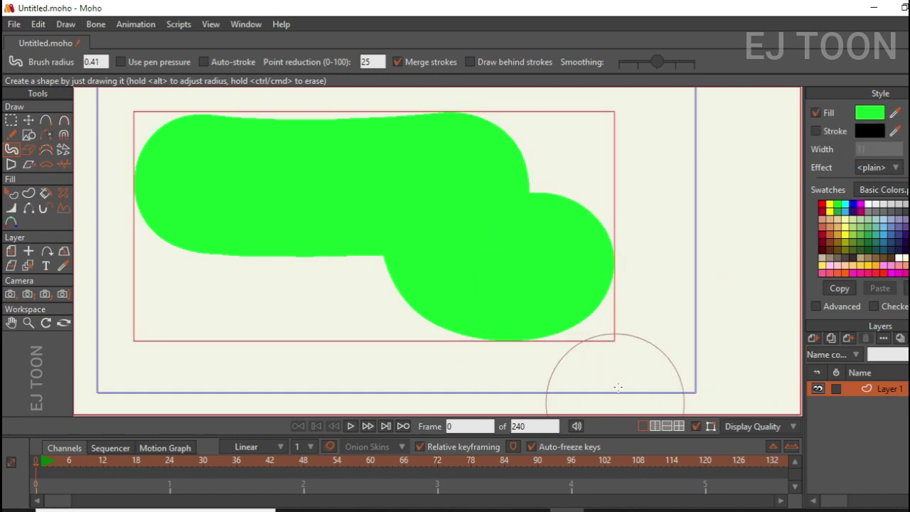
pyautogui.click(28, 121)
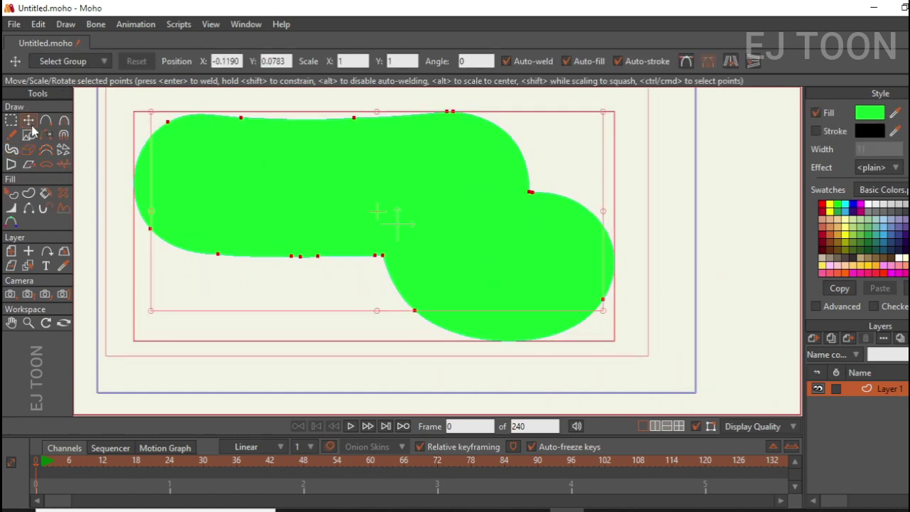
pyautogui.hotkey('ctrl', 'z')
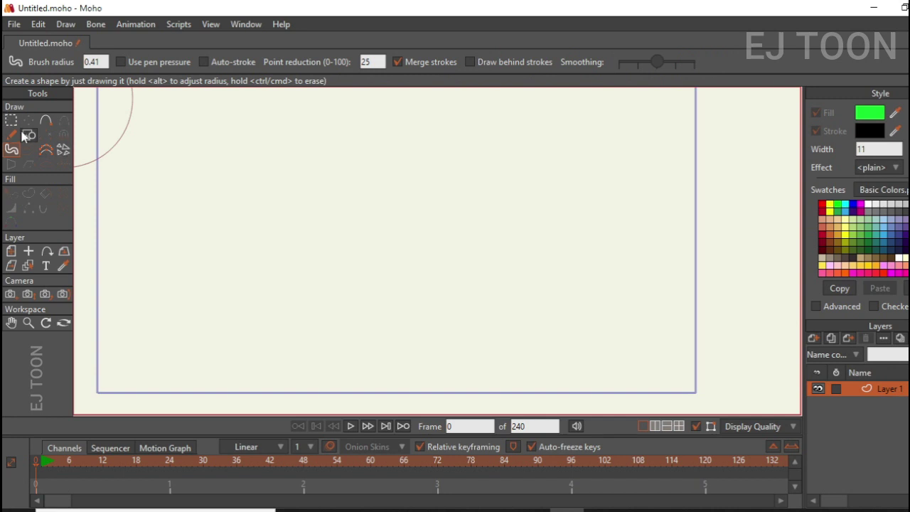
# Step: Draw a wide green-filled, black-outlined rectangle with the Draw Shape tool
pyautogui.click(28, 135)
pyautogui.moveTo(209, 156); pyautogui.dragTo(459, 328)
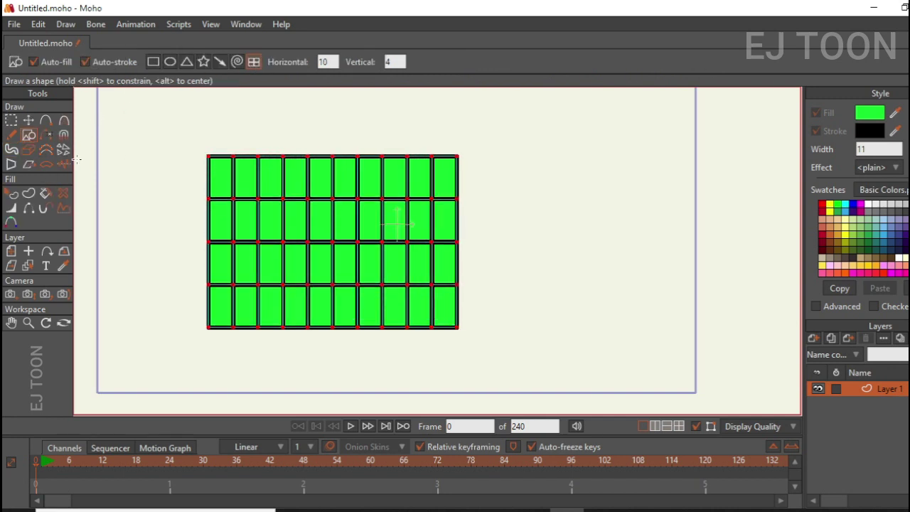
pyautogui.hotkey('ctrl', 'z')
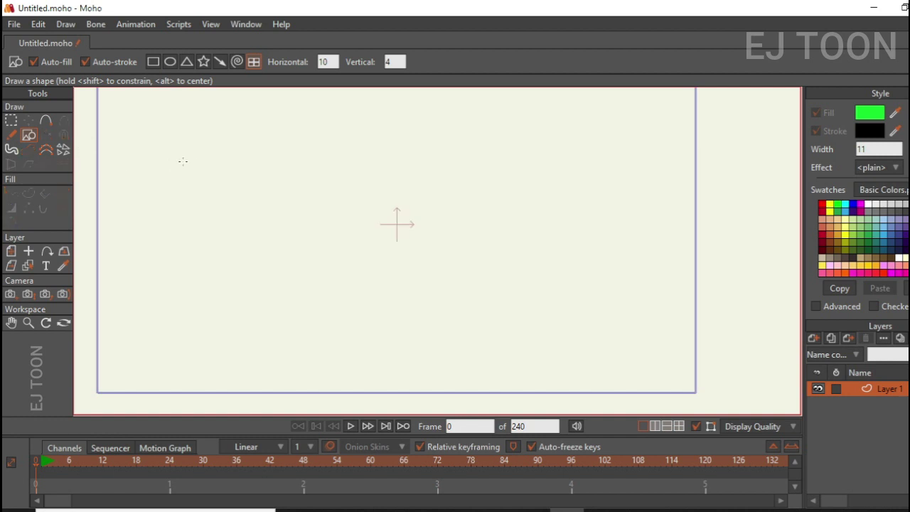
pyautogui.click(153, 62)
pyautogui.moveTo(168, 122); pyautogui.dragTo(565, 285)
# Step: Erase parts of the green shape along its upper edge, right side and lower-right corner with the Eraser at radius 0.25
pyautogui.click(29, 150)
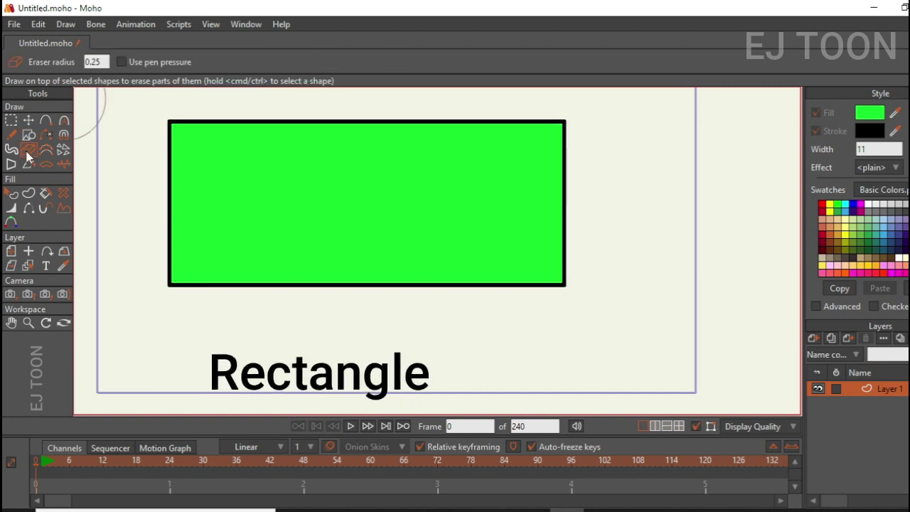
pyautogui.moveTo(178, 140)
pyautogui.mouseDown()
pyautogui.moveTo(291, 139)
pyautogui.moveTo(319, 193)
pyautogui.moveTo(347, 138)
pyautogui.moveTo(388, 128)
pyautogui.mouseUp()
pyautogui.moveTo(479, 150)
pyautogui.mouseDown()
pyautogui.moveTo(440, 112)
pyautogui.moveTo(398, 160)
pyautogui.mouseUp()
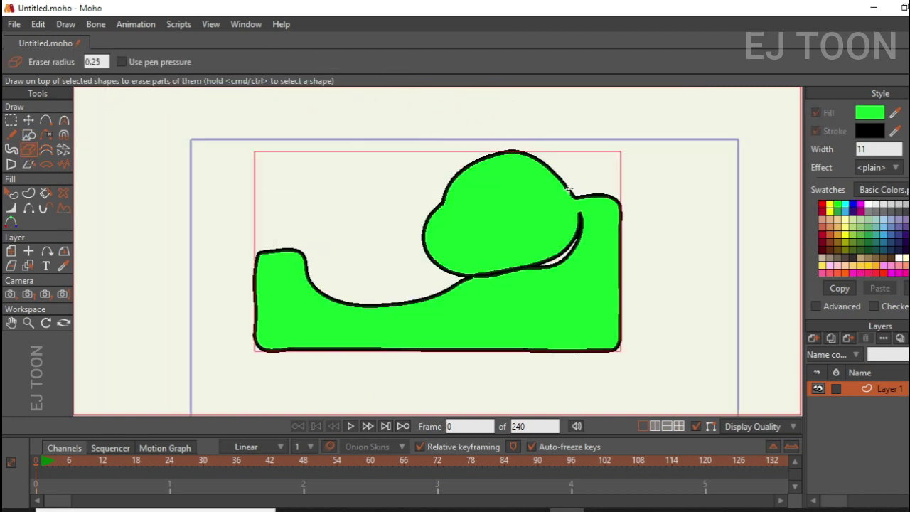
pyautogui.moveTo(562, 213)
pyautogui.mouseDown()
pyautogui.moveTo(619, 260)
pyautogui.moveTo(627, 192)
pyautogui.moveTo(579, 285)
pyautogui.moveTo(641, 254)
pyautogui.moveTo(573, 362)
pyautogui.moveTo(629, 339)
pyautogui.mouseUp()
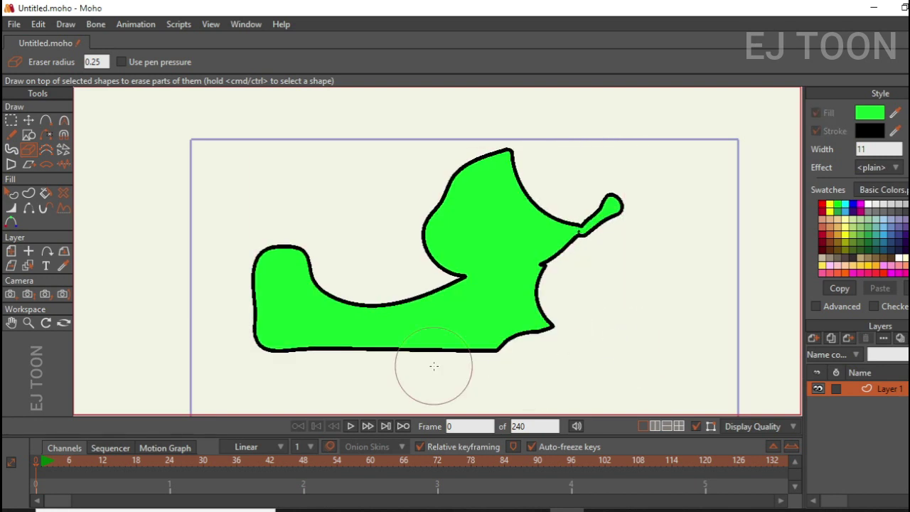
pyautogui.moveTo(434, 366); pyautogui.dragTo(553, 334)
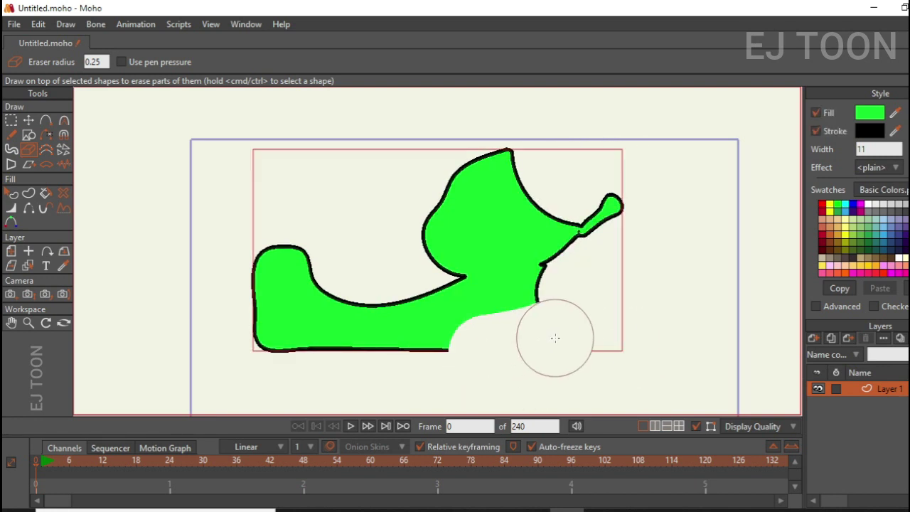
# Step: Simplify the green shape's outline with Point Reduction at brush radius 0.25, using undo and redo to compare the outlines
pyautogui.click(44, 150)
pyautogui.moveTo(256, 261)
pyautogui.mouseDown()
pyautogui.moveTo(390, 307)
pyautogui.moveTo(446, 271)
pyautogui.moveTo(443, 198)
pyautogui.moveTo(500, 179)
pyautogui.moveTo(597, 210)
pyautogui.moveTo(534, 272)
pyautogui.moveTo(463, 321)
pyautogui.moveTo(400, 341)
pyautogui.moveTo(241, 327)
pyautogui.mouseUp()
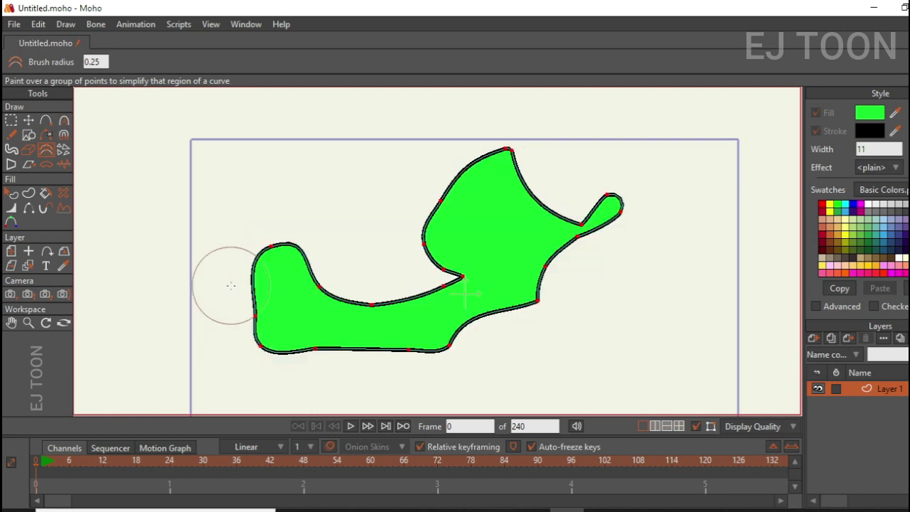
pyautogui.press('Up')
pyautogui.press('Up')
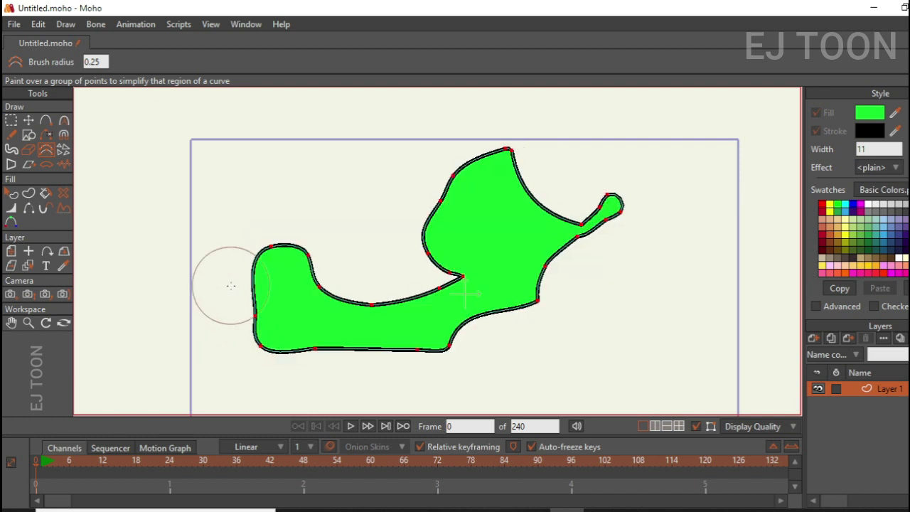
pyautogui.hotkey('ctrl', 'z')
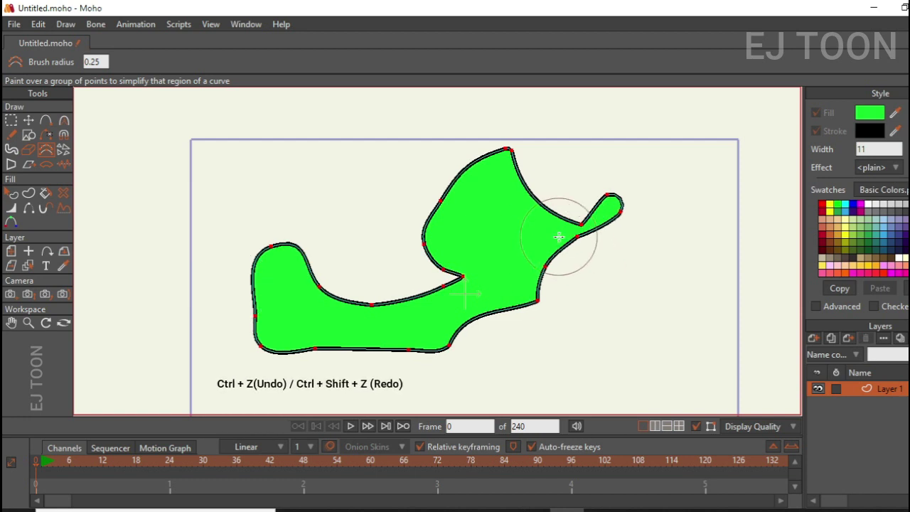
pyautogui.hotkey('ctrl', 'shift', 'z')
pyautogui.hotkey('ctrl', 'z')
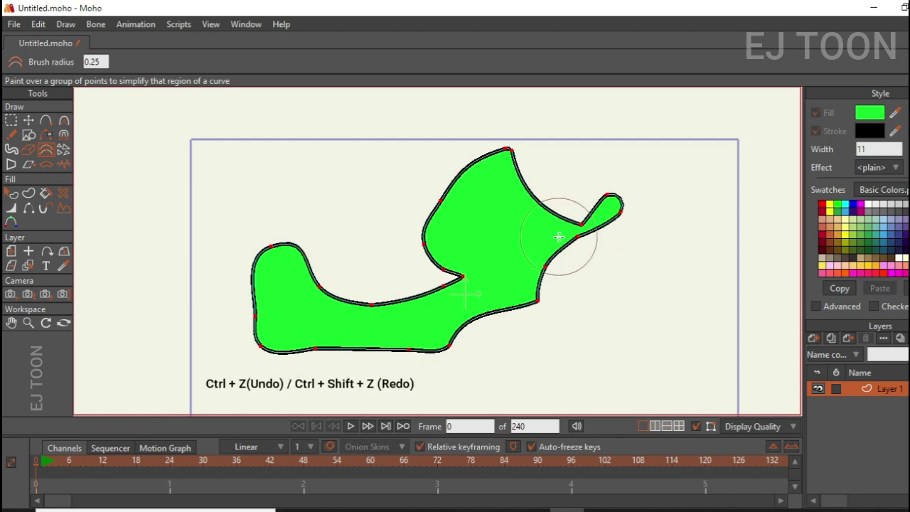
# Step: Scatter bubbles above and across the green shape with the Scatter Brush at minimum width 16 and maximum width 32
pyautogui.click(64, 152)
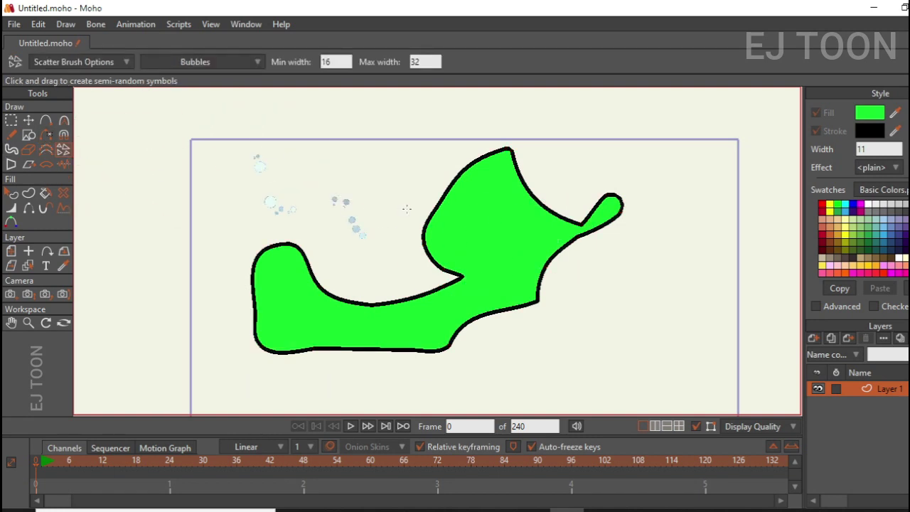
pyautogui.moveTo(416, 175); pyautogui.dragTo(461, 201)
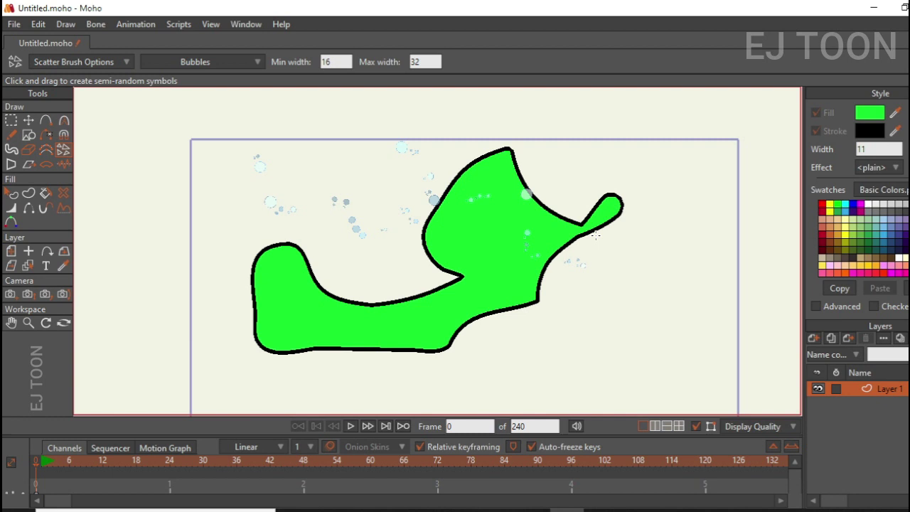
# Step: Scatter insects over the gap beside the green shape, and landscape symbols across its lower part and beyond it, with the Scatter Brush
pyautogui.click(237, 66)
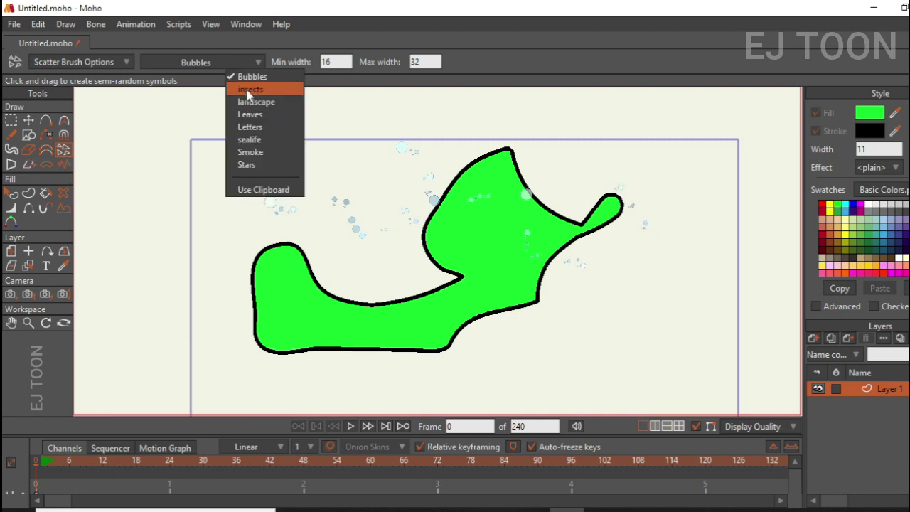
pyautogui.click(249, 90)
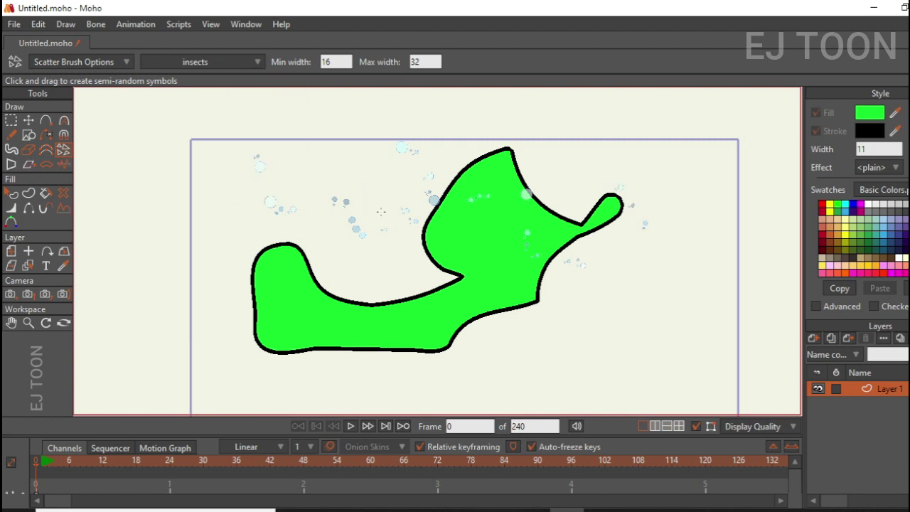
pyautogui.click(227, 63)
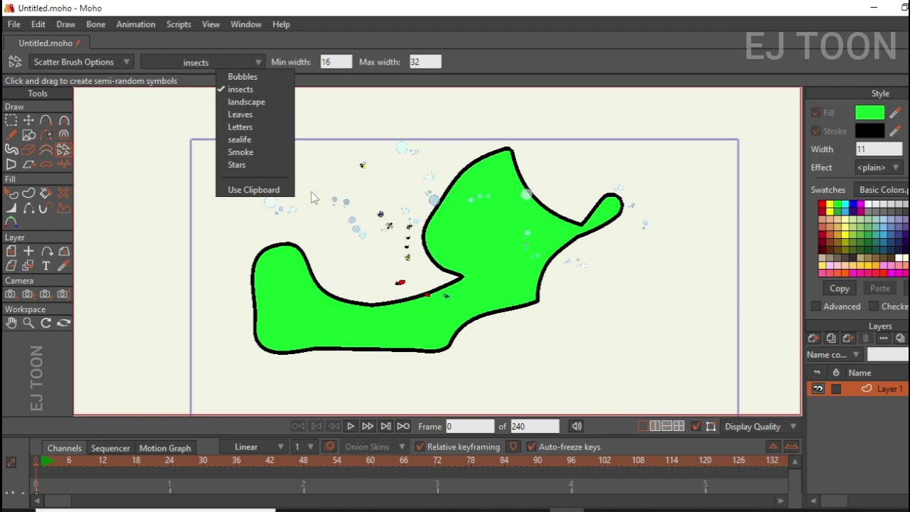
pyautogui.click(246, 102)
pyautogui.moveTo(475, 267); pyautogui.dragTo(590, 293)
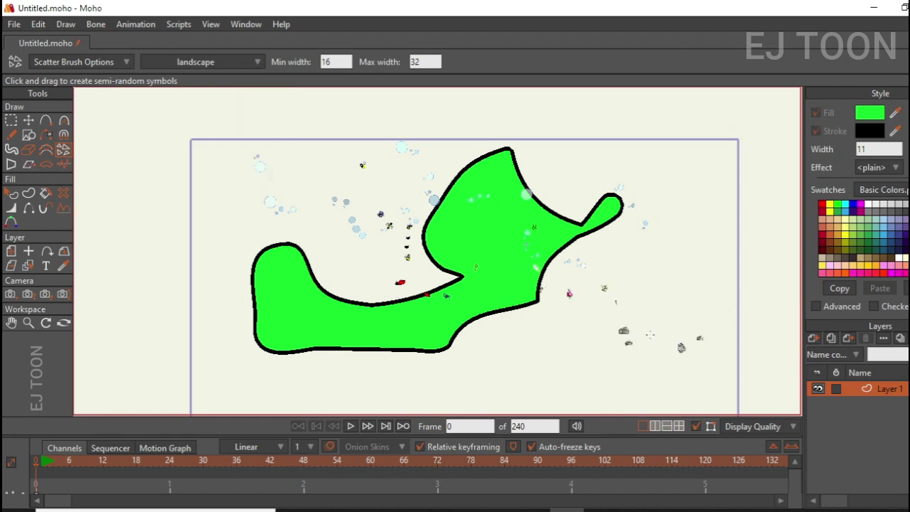
# Step: Scatter more landscape symbols, including mushrooms, grass, rocks and bushes, below the green shape's lower-right end
pyautogui.scroll(10, 649, 334)
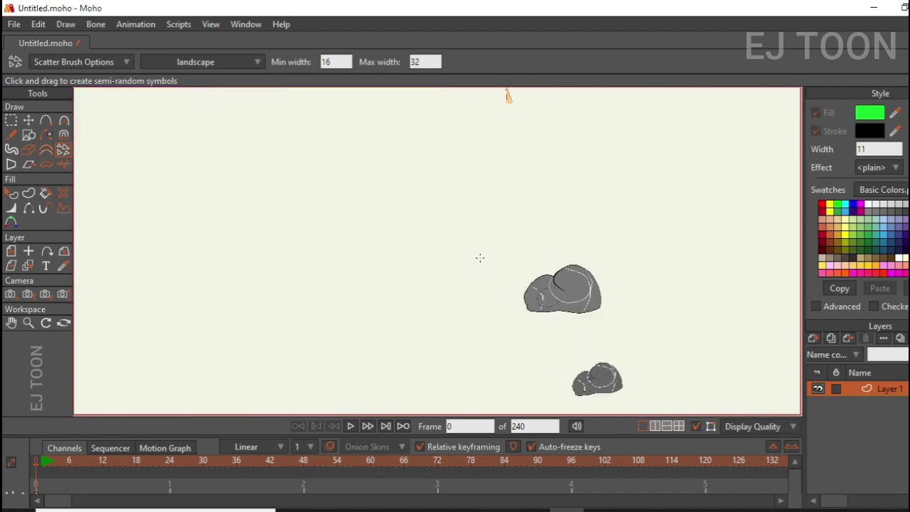
pyautogui.scroll(-4, 480, 258)
pyautogui.moveTo(337, 236); pyautogui.dragTo(444, 361)
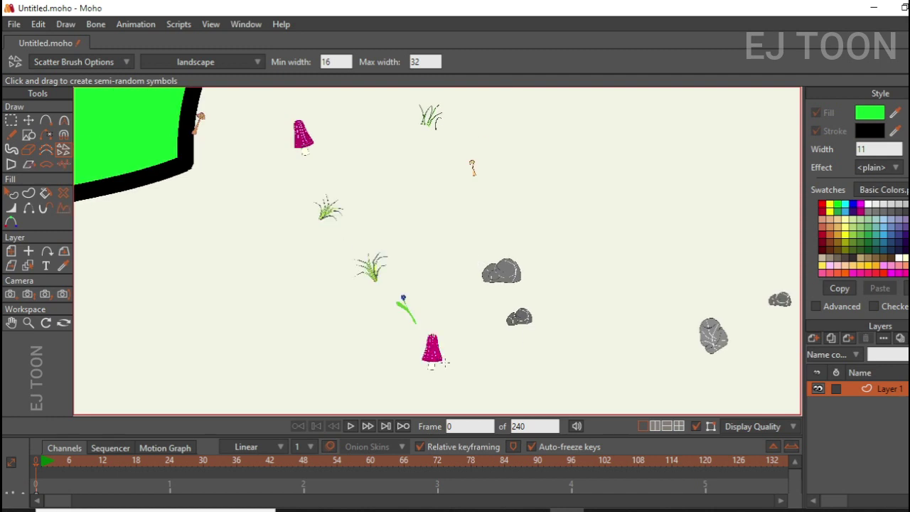
pyautogui.moveTo(589, 160)
pyautogui.mouseDown()
pyautogui.moveTo(603, 239)
pyautogui.moveTo(542, 174)
pyautogui.moveTo(514, 211)
pyautogui.moveTo(509, 142)
pyautogui.moveTo(470, 220)
pyautogui.moveTo(444, 226)
pyautogui.moveTo(366, 191)
pyautogui.moveTo(371, 223)
pyautogui.moveTo(340, 224)
pyautogui.mouseUp()
pyautogui.moveTo(213, 256); pyautogui.dragTo(128, 261)
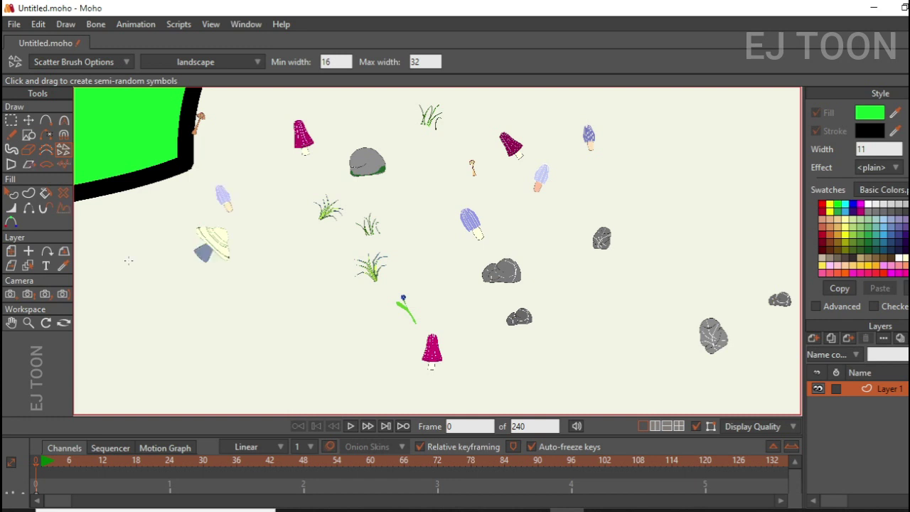
pyautogui.moveTo(290, 248); pyautogui.dragTo(96, 256)
pyautogui.scroll(-5, 231, 329)
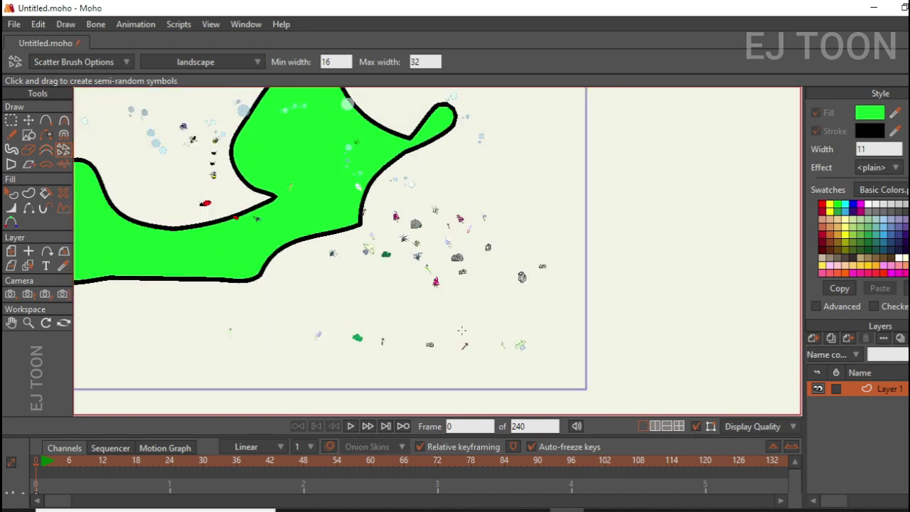
# Step: Select all points of the large two-lobed grey rock and enlarge it to several times its size with Transform Points
pyautogui.scroll(5, 425, 351)
pyautogui.click(28, 134)
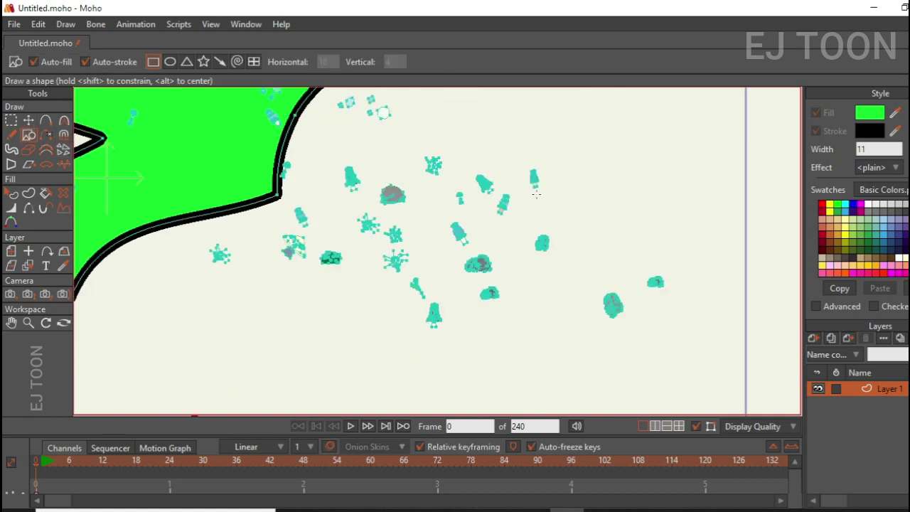
pyautogui.scroll(5, 501, 258)
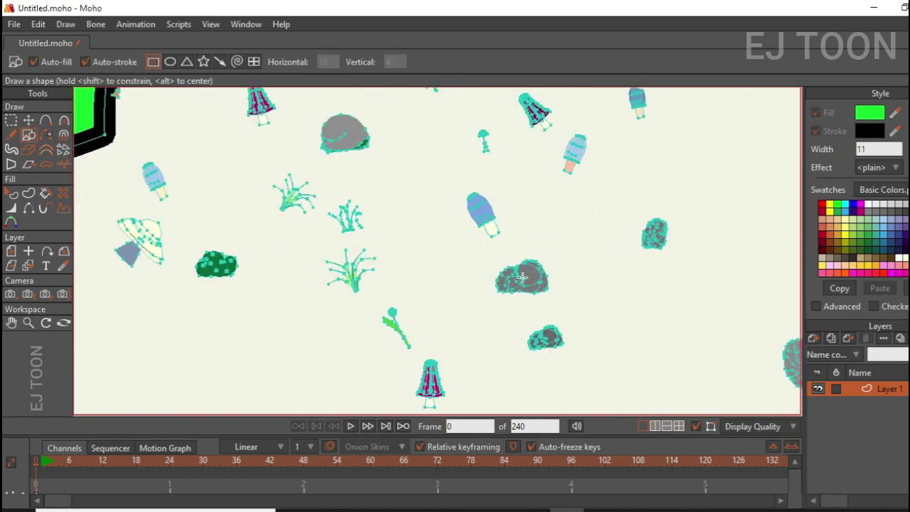
pyautogui.click(28, 121)
pyautogui.click(12, 121)
pyautogui.moveTo(642, 237); pyautogui.dragTo(484, 333)
pyautogui.hotkey('ctrl', 't')
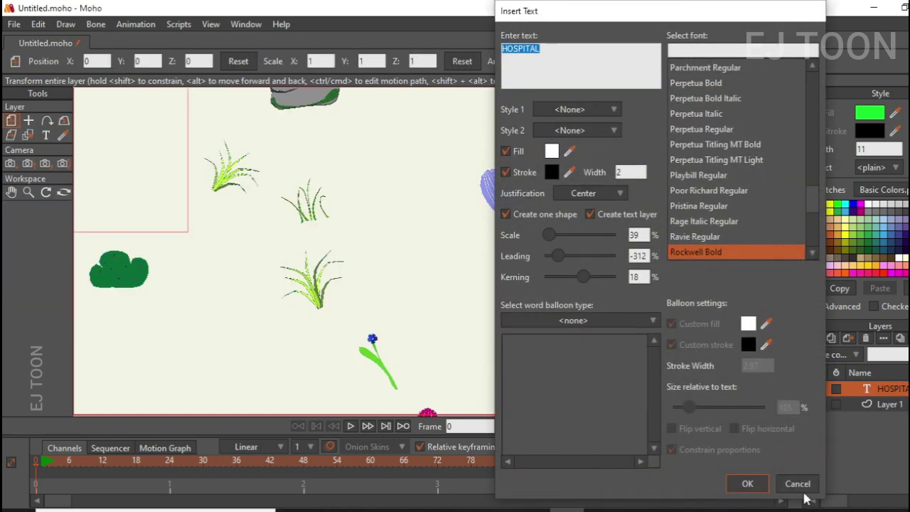
pyautogui.click(794, 483)
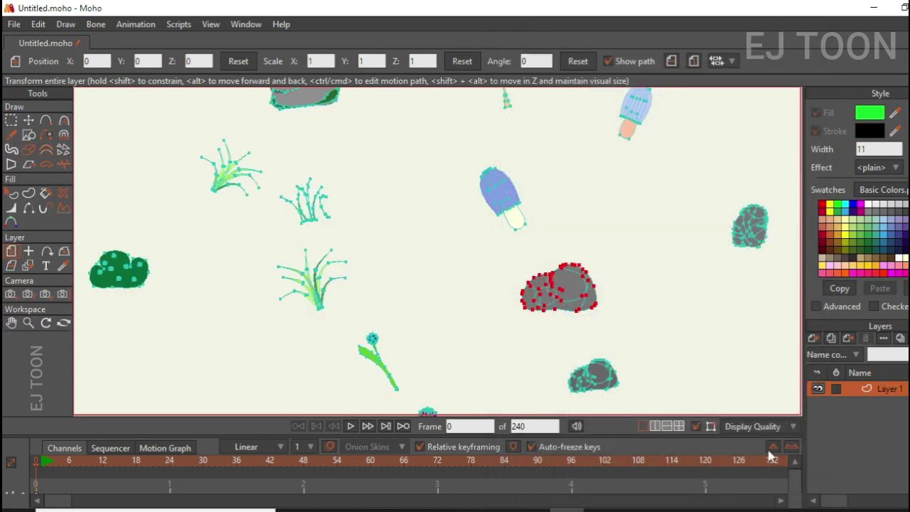
pyautogui.click(28, 120)
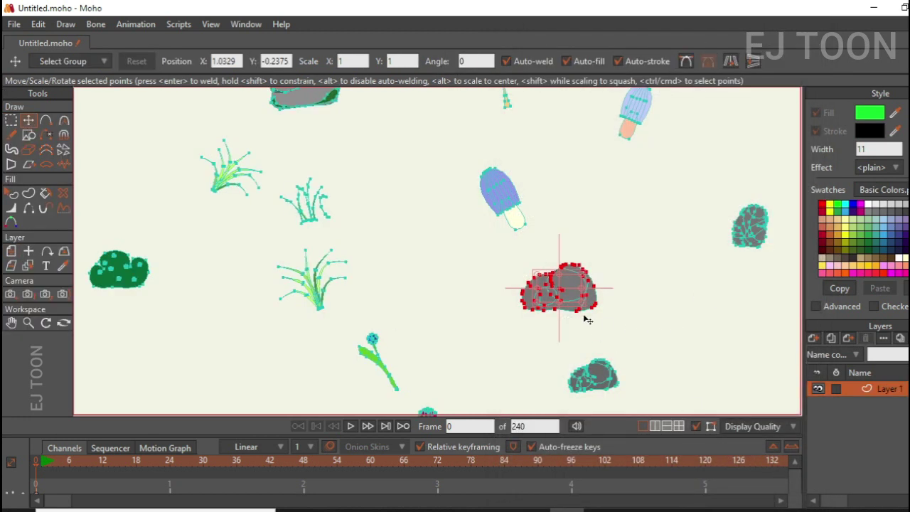
pyautogui.moveTo(597, 311); pyautogui.dragTo(544, 300)
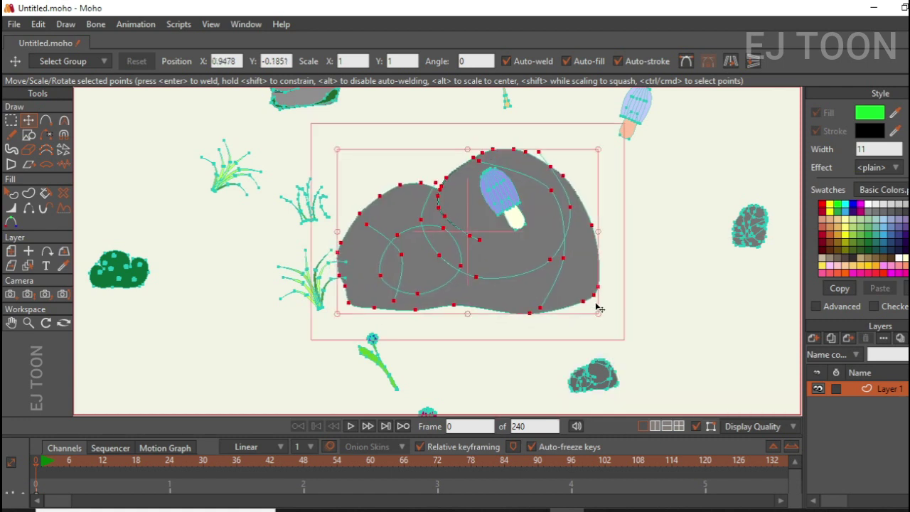
pyautogui.moveTo(597, 313); pyautogui.dragTo(889, 409)
pyautogui.moveTo(716, 356); pyautogui.dragTo(562, 263)
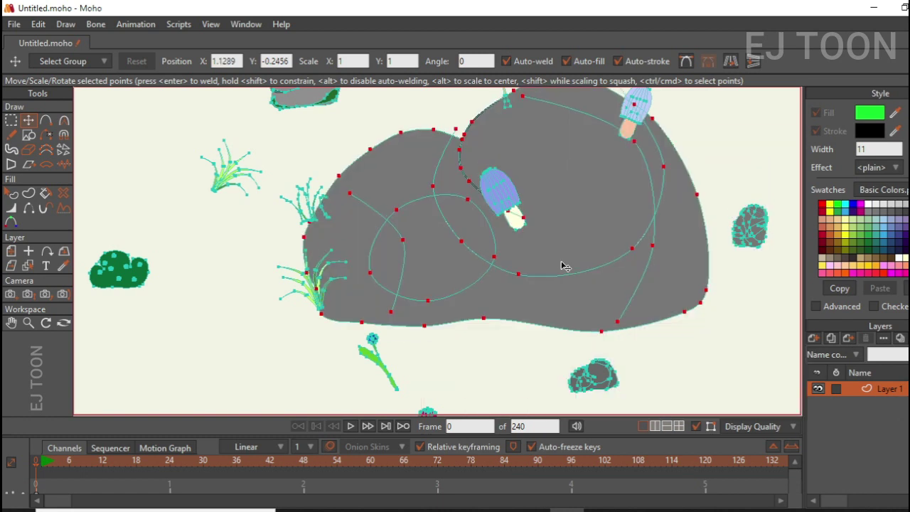
pyautogui.scroll(-1, 550, 264)
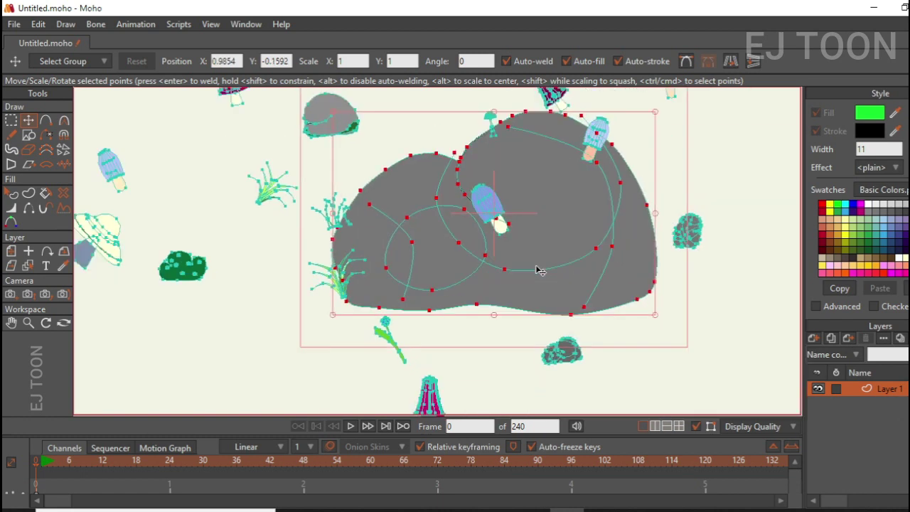
# Step: Hide the points and curves overlay and deselect the enlarged rock to inspect the clean artwork
pyautogui.click(696, 426)
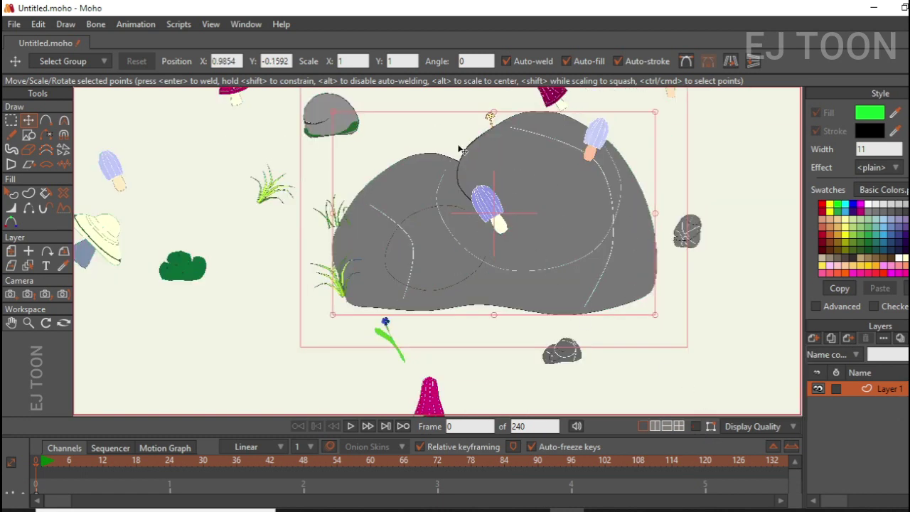
pyautogui.scroll(-3, 349, 251)
pyautogui.scroll(3, 386, 261)
pyautogui.press('Return')
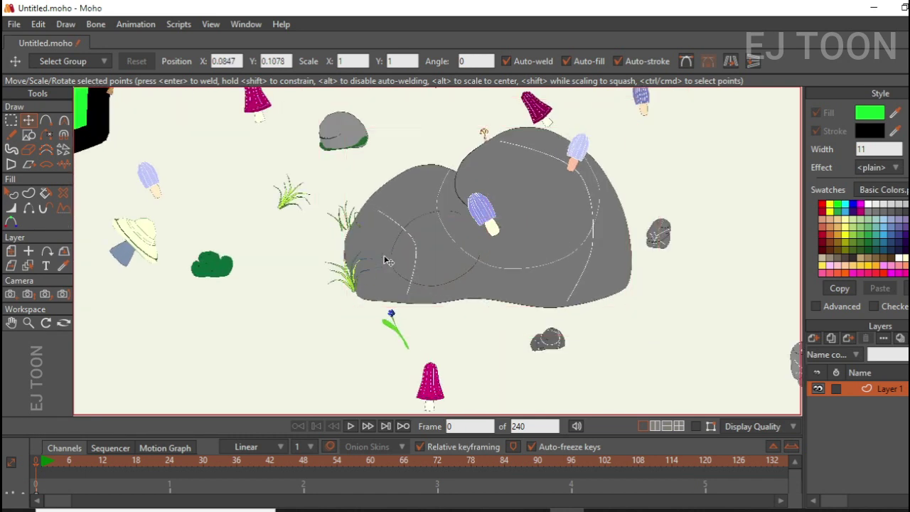
pyautogui.scroll(-3, 549, 275)
# Step: Select all the artwork on Layer 1 and delete it
pyautogui.click(11, 121)
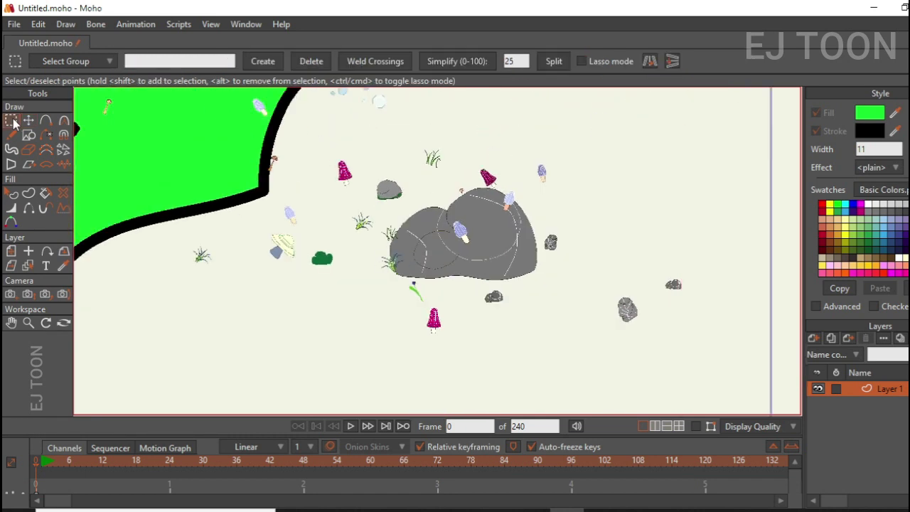
pyautogui.scroll(-3, 410, 192)
pyautogui.click(29, 121)
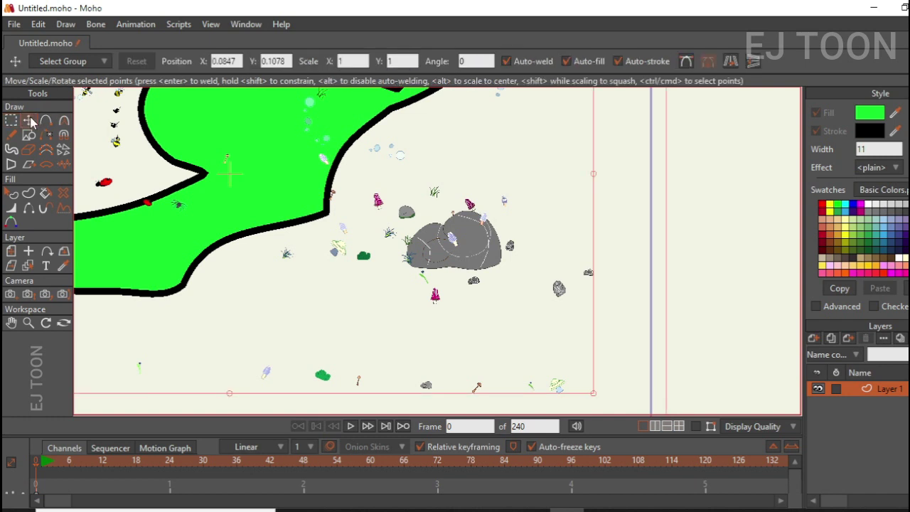
pyautogui.scroll(-3, 480, 240)
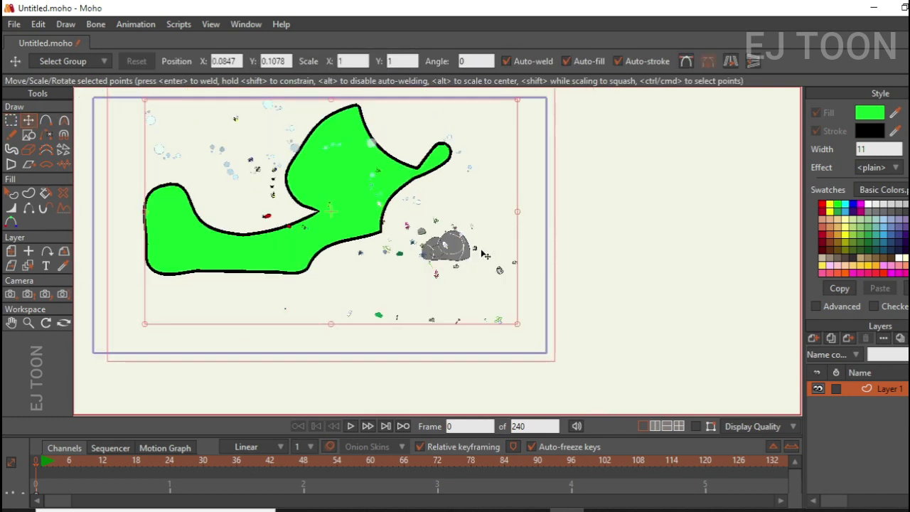
pyautogui.press('Delete')
pyautogui.press('g')
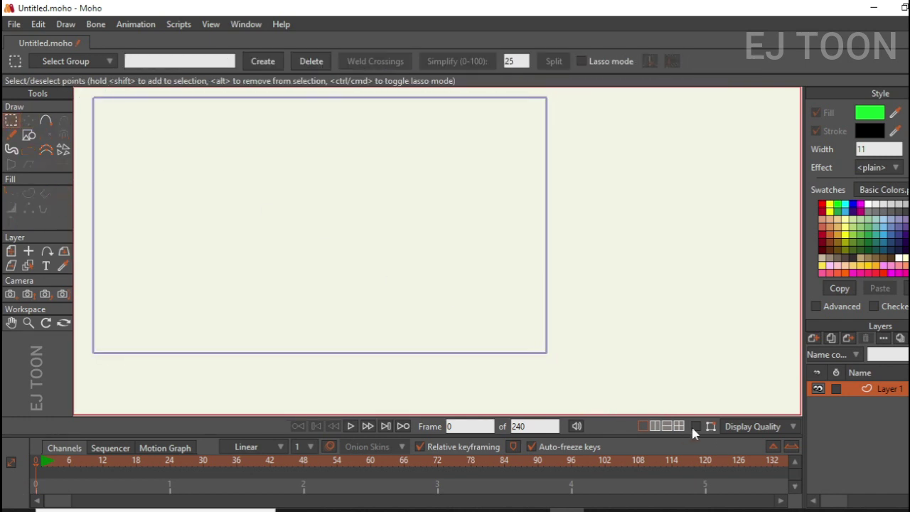
# Step: Draw a wide green-filled, black-outlined rectangle on the empty layer with the rectangle option of Draw Shape
pyautogui.scroll(1, 349, 234)
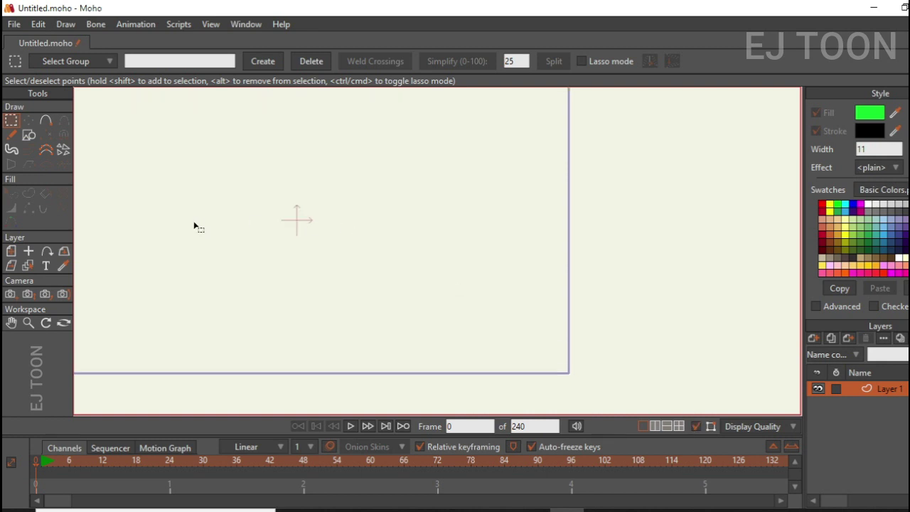
pyautogui.click(29, 135)
pyautogui.moveTo(177, 134); pyautogui.dragTo(415, 265)
pyautogui.scroll(1, 361, 235)
pyautogui.moveTo(361, 235); pyautogui.dragTo(555, 279)
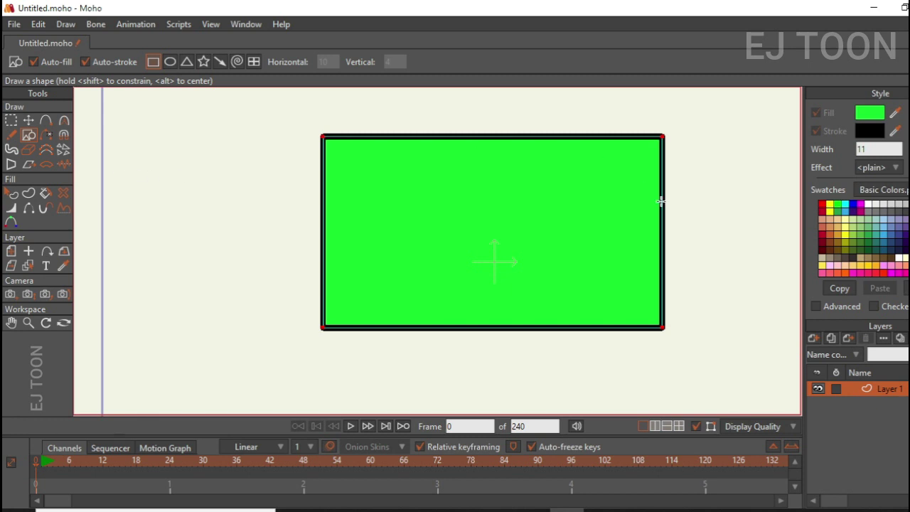
# Step: Distort the green rectangle with Perspective Points and skew it horizontally into a parallelogram with Shear Points
pyautogui.click(11, 165)
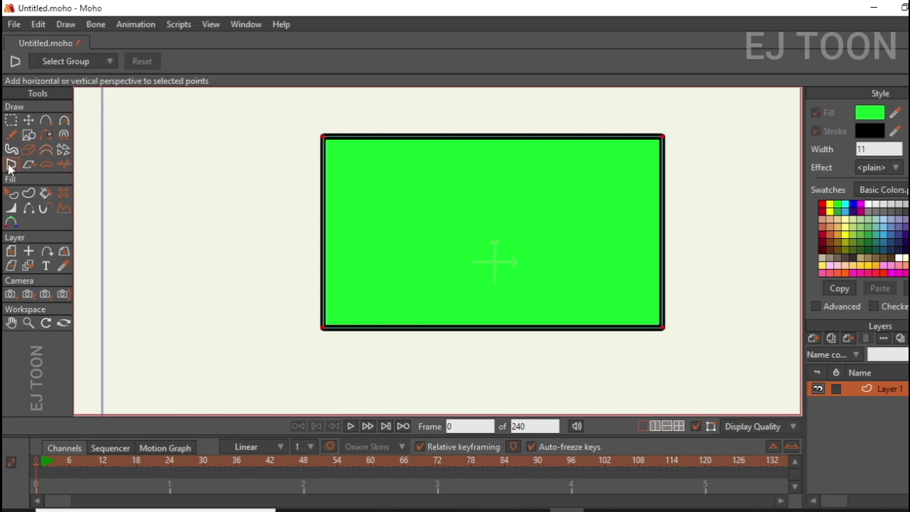
pyautogui.moveTo(349, 226); pyautogui.dragTo(432, 229)
pyautogui.click(29, 164)
pyautogui.moveTo(528, 207); pyautogui.dragTo(159, 199)
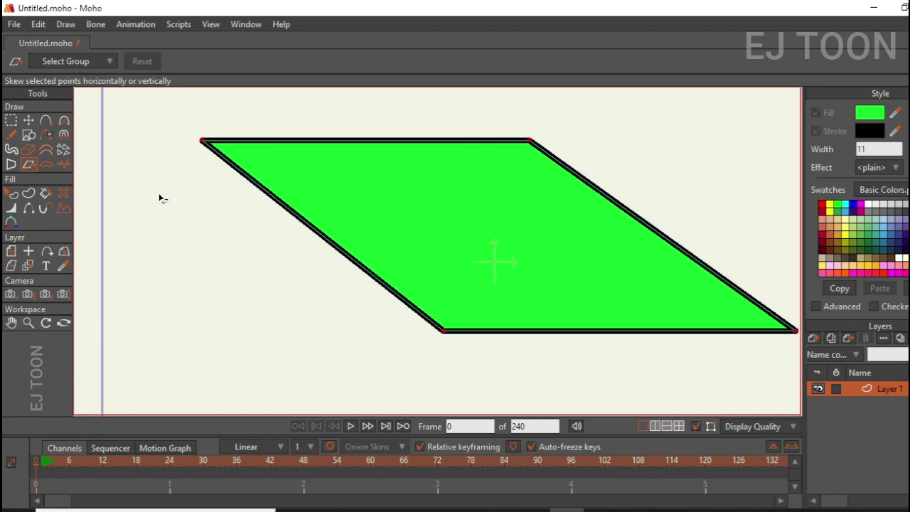
# Step: Bend the skewed green shape with the Bend Points tool and clear it from the layer
pyautogui.click(47, 164)
pyautogui.scroll(-2, 478, 229)
pyautogui.moveTo(427, 250); pyautogui.dragTo(709, 403)
pyautogui.scroll(-2, 689, 351)
pyautogui.moveTo(551, 286); pyautogui.dragTo(696, 402)
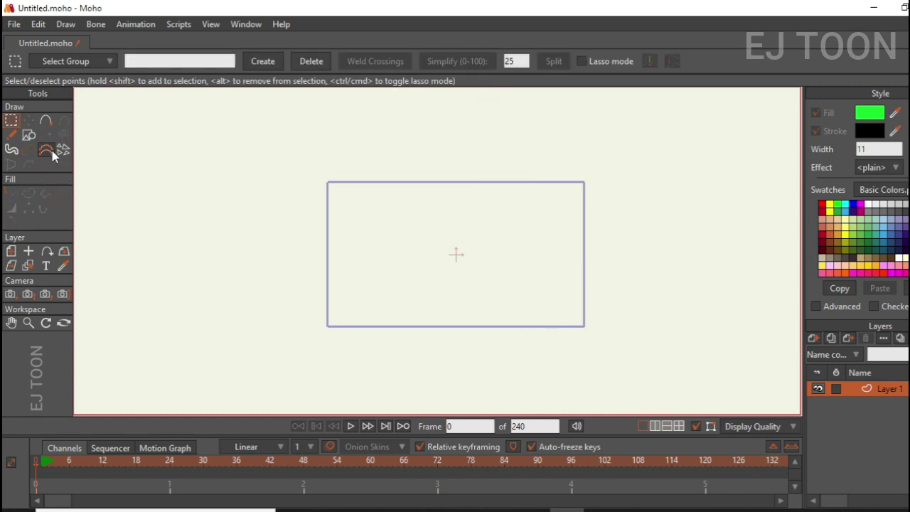
# Step: Draw a new green-filled, black-outlined rectangle in the right half of the project frame
pyautogui.click(28, 136)
pyautogui.scroll(3, 437, 252)
pyautogui.moveTo(420, 189)
pyautogui.mouseDown()
pyautogui.moveTo(610, 204)
pyautogui.moveTo(641, 321)
pyautogui.mouseUp()
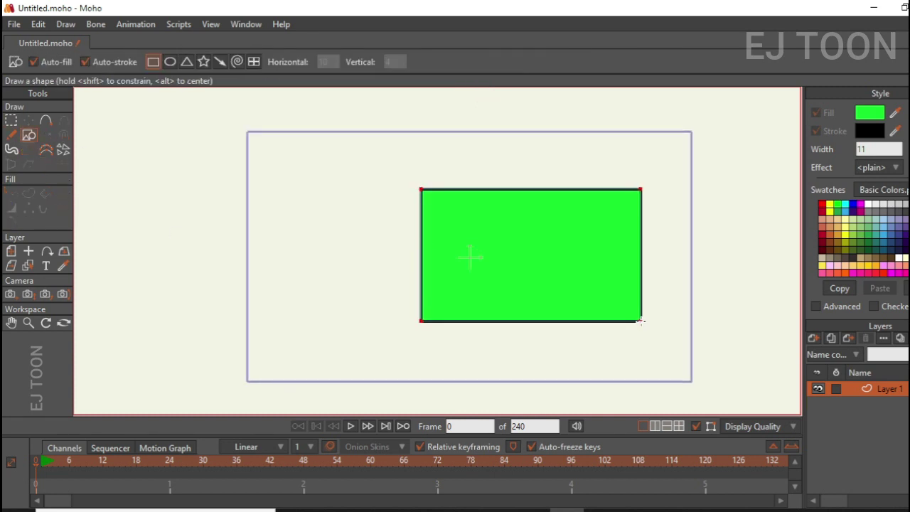
# Step: Add a point near the middle of the rectangle's bottom and top edges, pulling each upward to form an arched shape
pyautogui.click(45, 121)
pyautogui.moveTo(503, 320); pyautogui.dragTo(522, 243)
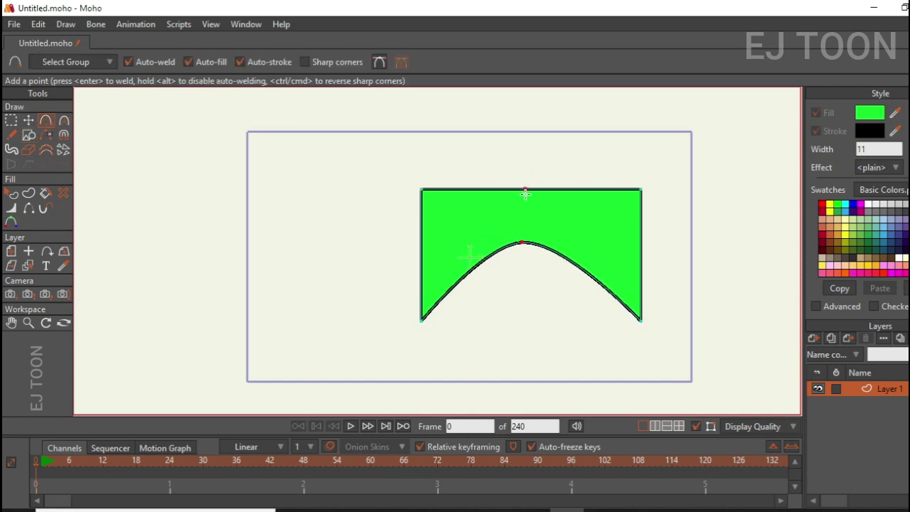
pyautogui.moveTo(525, 191); pyautogui.dragTo(526, 133)
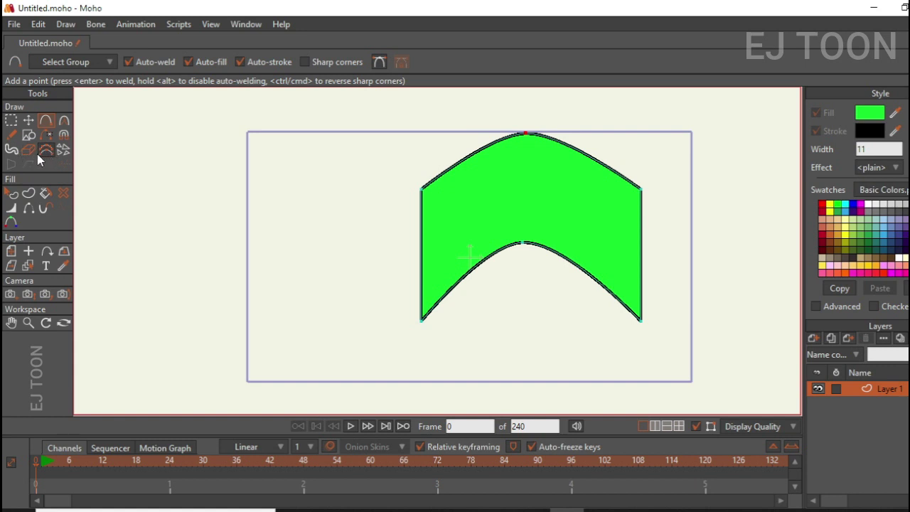
# Step: Select all points of the arched green shape with the Transform Points tool
pyautogui.click(27, 135)
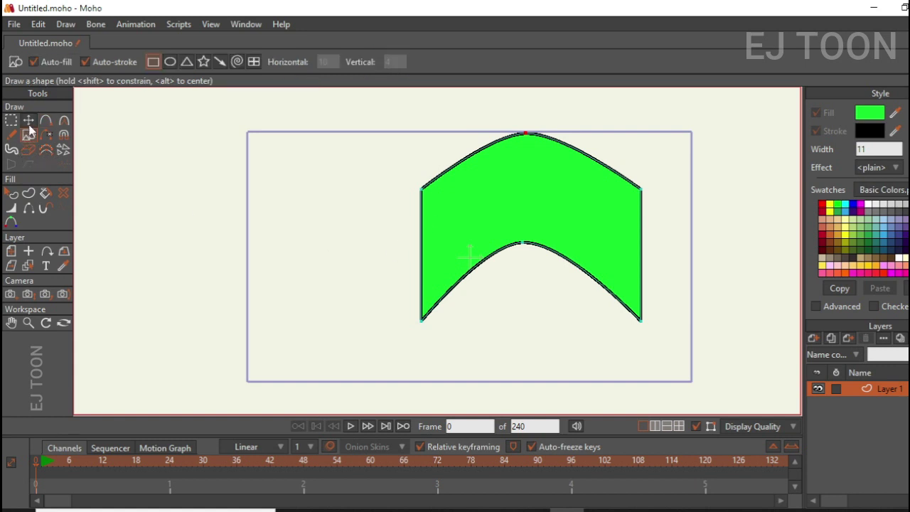
pyautogui.click(28, 121)
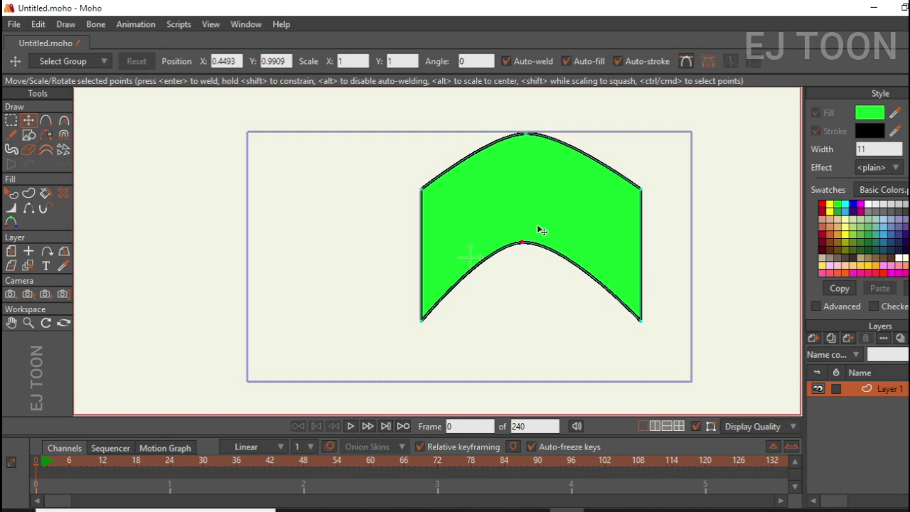
pyautogui.hotkey('ctrl', 'a')
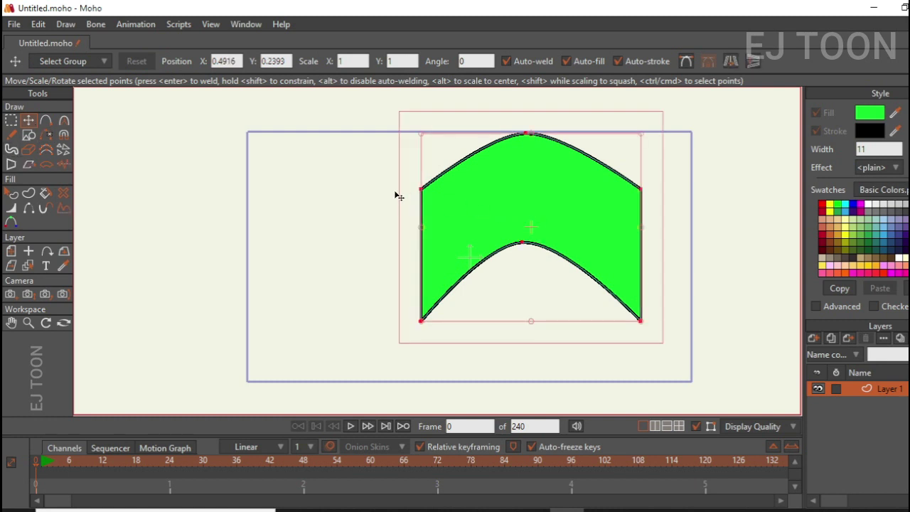
pyautogui.click(526, 133)
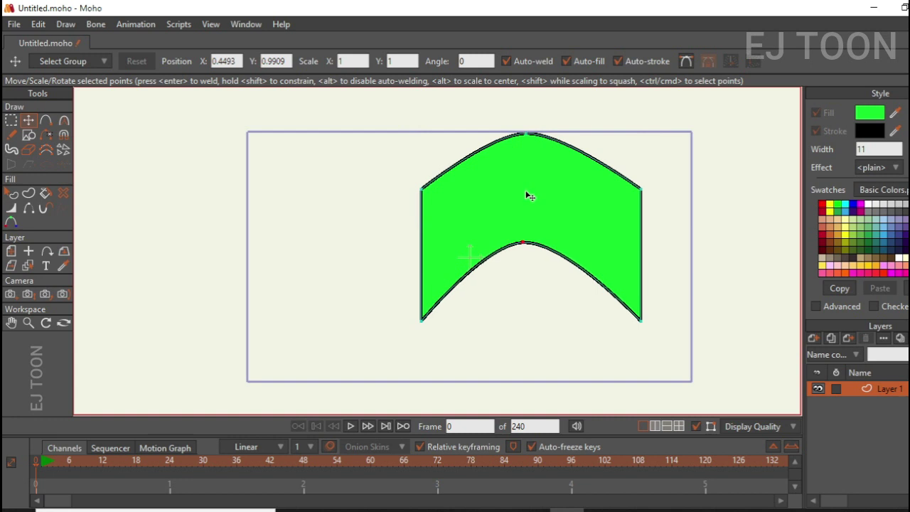
pyautogui.click(453, 160)
pyautogui.hotkey('ctrl', 'a')
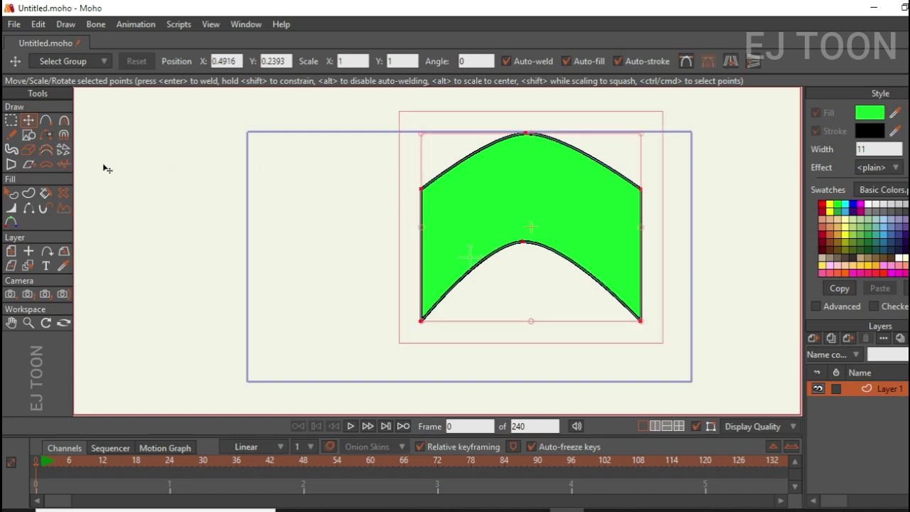
# Step: Try bending the arched green shape several ways with Bend Points at frame 0, and undo the bends
pyautogui.click(44, 165)
pyautogui.moveTo(552, 226); pyautogui.dragTo(612, 271)
pyautogui.moveTo(491, 197); pyautogui.dragTo(394, 55)
pyautogui.moveTo(529, 145); pyautogui.dragTo(556, 246)
pyautogui.hotkey('ctrl', 'z')
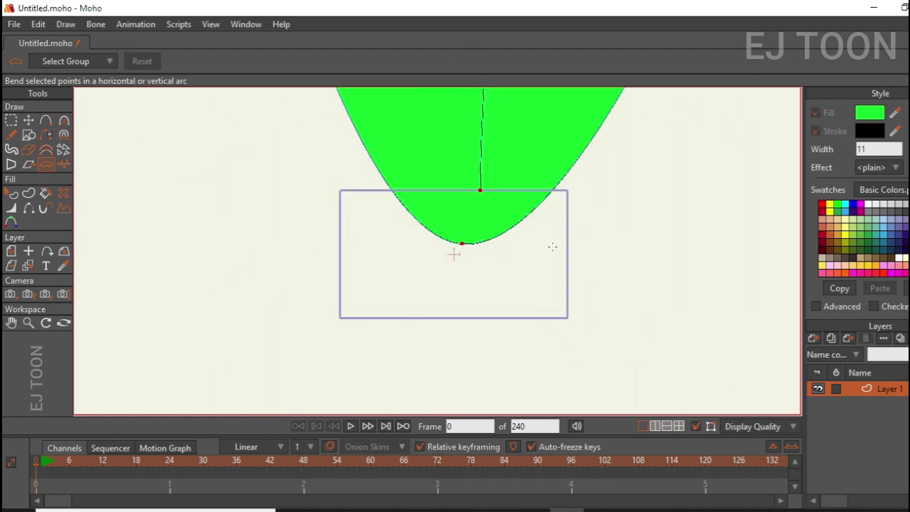
pyautogui.hotkey('ctrl', 'z')
pyautogui.hotkey('ctrl', 'z')
pyautogui.hotkey('ctrl', 'z')
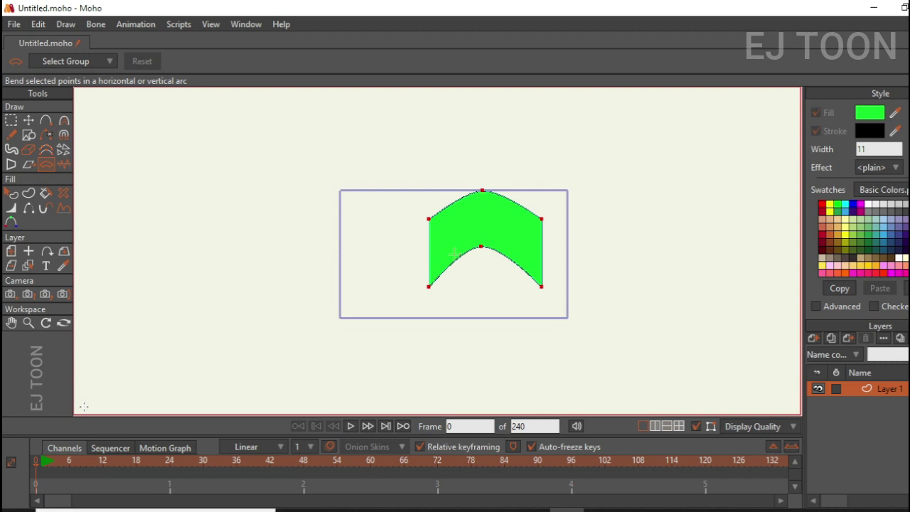
# Step: Enlarge the timeline and use Bend Points to keyframe a bend of the arched shape at frames 6 and 18
pyautogui.moveTo(309, 437); pyautogui.dragTo(327, 351)
pyautogui.moveTo(39, 384); pyautogui.dragTo(70, 381)
pyautogui.moveTo(475, 212); pyautogui.dragTo(467, 123)
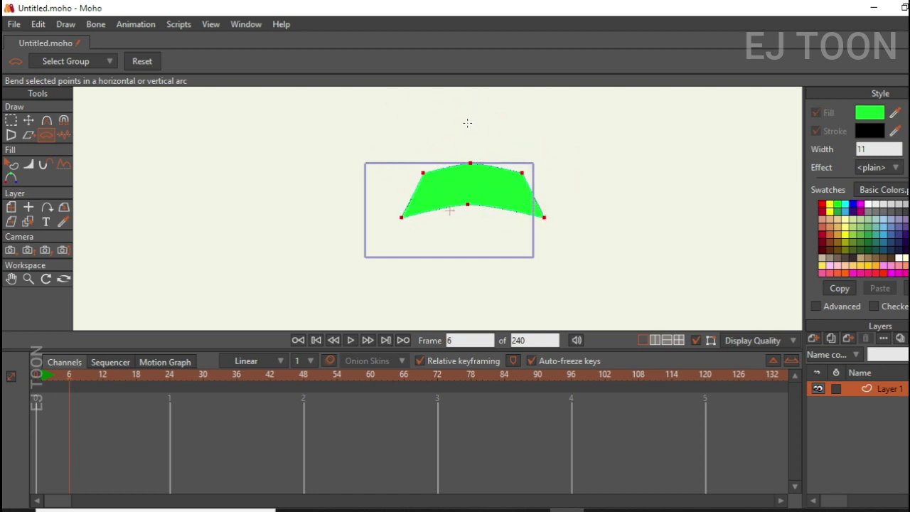
pyautogui.click(135, 377)
pyautogui.moveTo(467, 187); pyautogui.dragTo(449, 103)
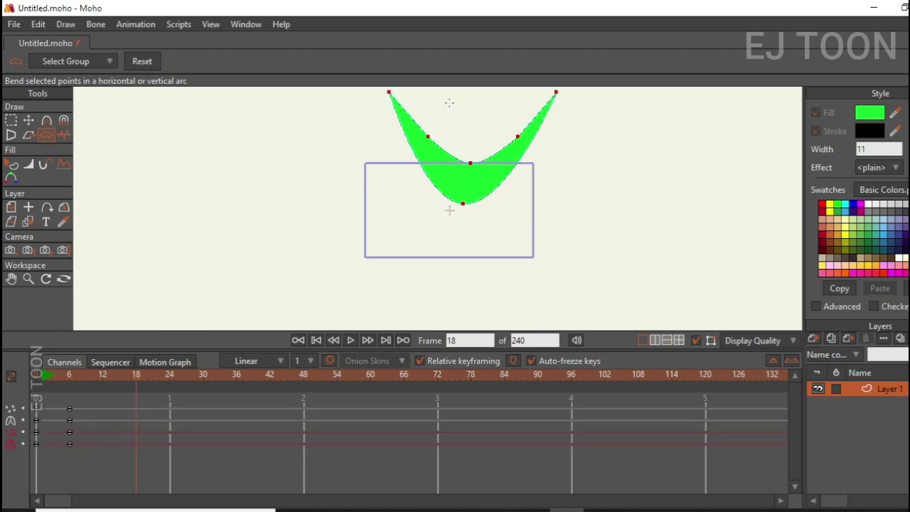
# Step: Keyframe further alternating bends of the shape at frames 30, 42 and 54
pyautogui.click(203, 377)
pyautogui.moveTo(512, 145); pyautogui.dragTo(518, 234)
pyautogui.click(270, 376)
pyautogui.moveTo(465, 262); pyautogui.dragTo(479, 192)
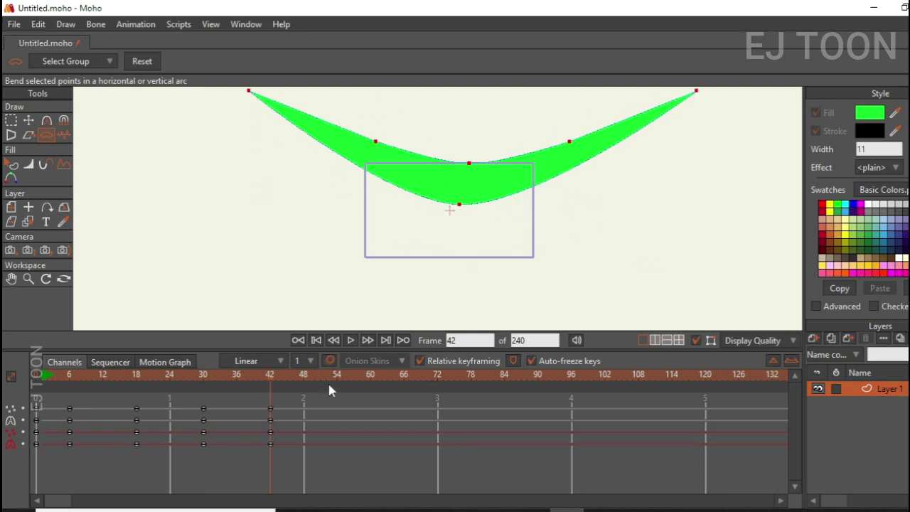
pyautogui.click(337, 377)
pyautogui.moveTo(470, 229); pyautogui.dragTo(498, 321)
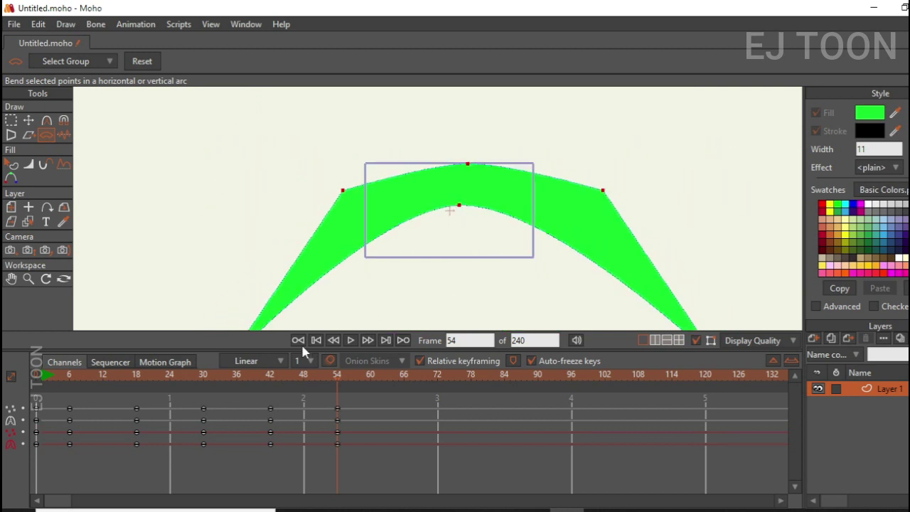
# Step: Return to frame 0 and use Transform Layer to scale the whole layer to about 0.6166 and move it toward the frame's center
pyautogui.click(317, 341)
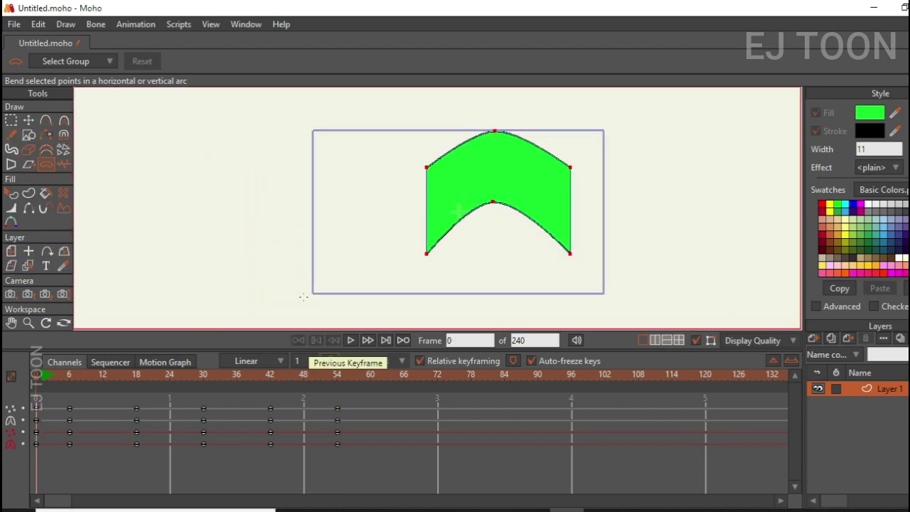
pyautogui.click(28, 120)
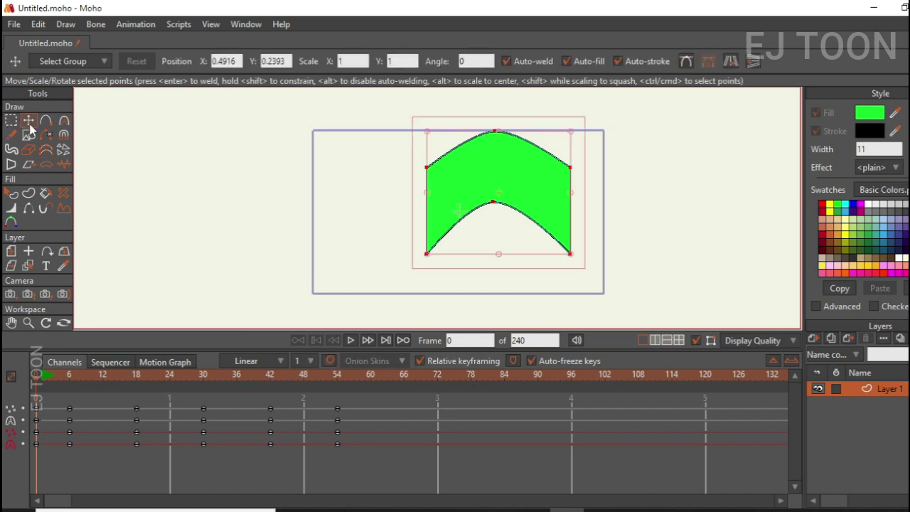
pyautogui.click(12, 192)
pyautogui.click(11, 251)
pyautogui.moveTo(474, 202); pyautogui.dragTo(435, 226)
pyautogui.moveTo(534, 280); pyautogui.dragTo(437, 215)
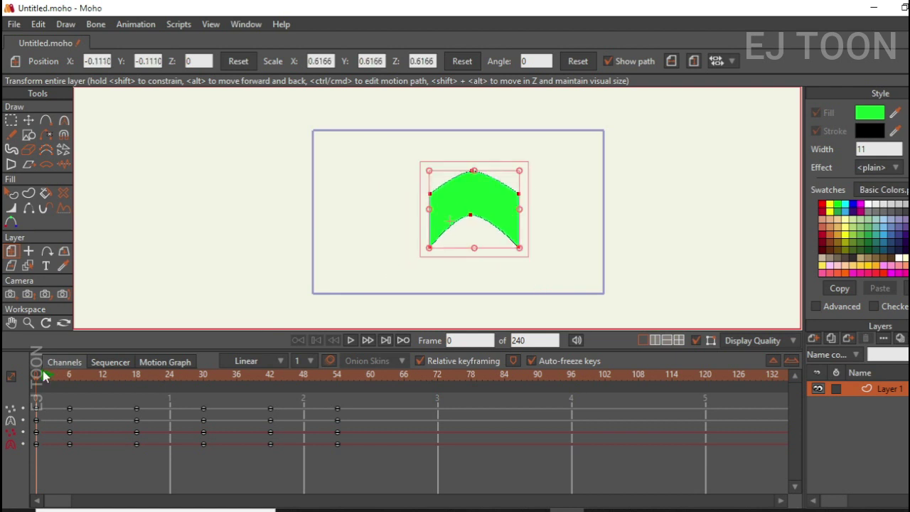
# Step: Play the bend animation, stop it and return to frame 0
pyautogui.click(349, 339)
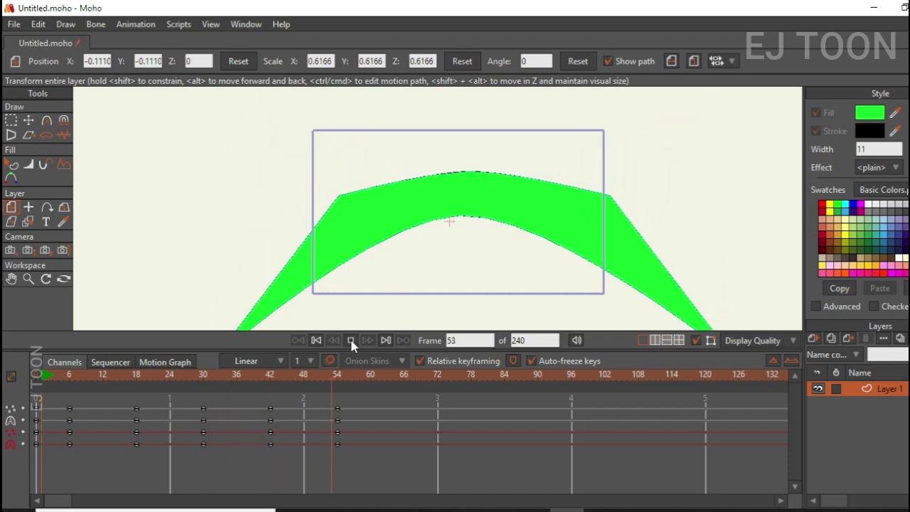
pyautogui.click(351, 341)
pyautogui.moveTo(49, 377)
pyautogui.mouseDown()
pyautogui.moveTo(265, 392)
pyautogui.moveTo(36, 377)
pyautogui.mouseUp()
# Step: Select all keyframes at frame 54 and set their interpolation to Cycle
pyautogui.moveTo(362, 404); pyautogui.dragTo(324, 489)
pyautogui.rightClick(338, 415)
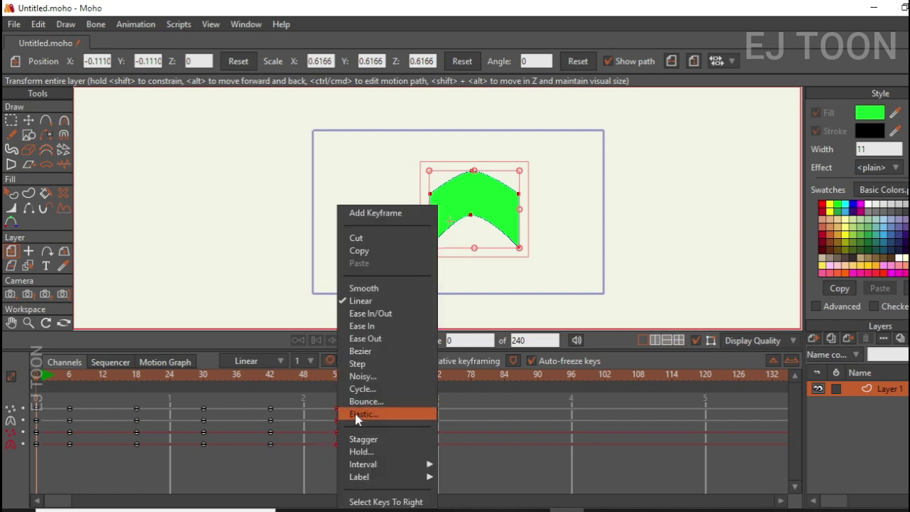
pyautogui.click(367, 391)
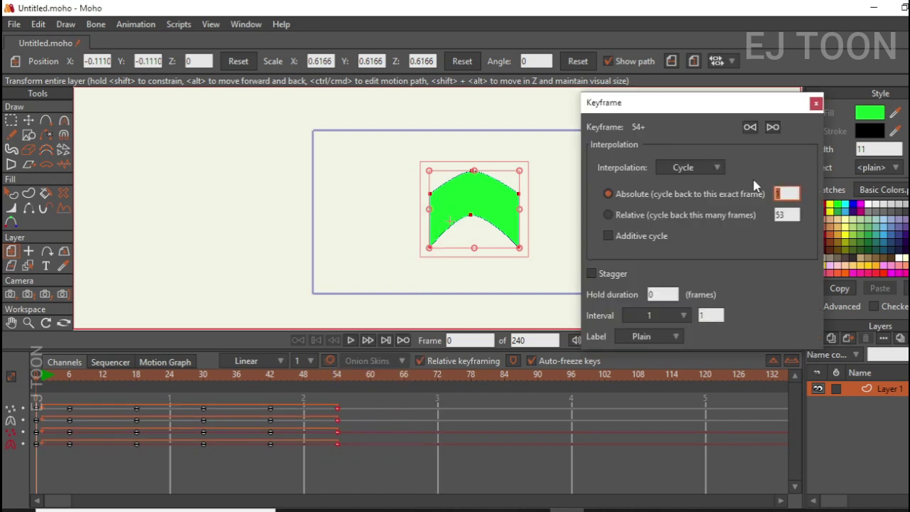
pyautogui.click(816, 103)
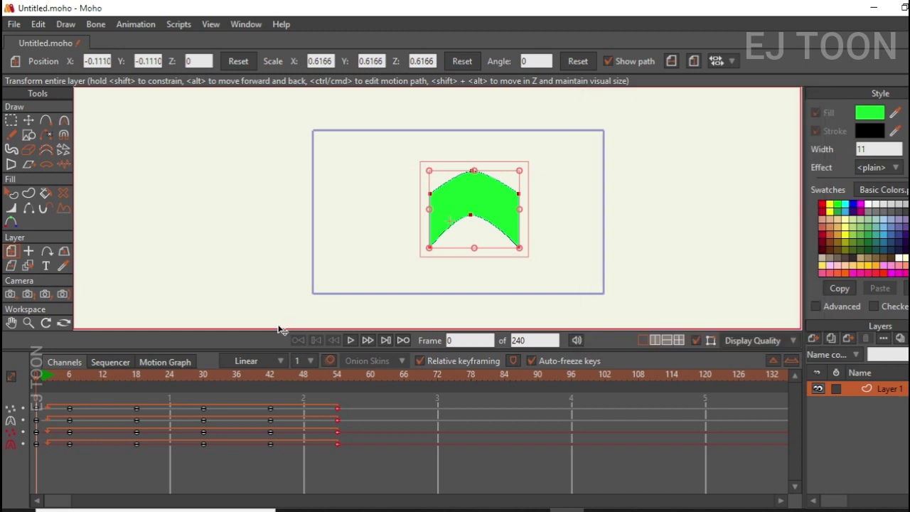
# Step: Set the frame 54 keyframes' absolute cycle to return to frame 2
pyautogui.rightClick(337, 409)
pyautogui.click(359, 389)
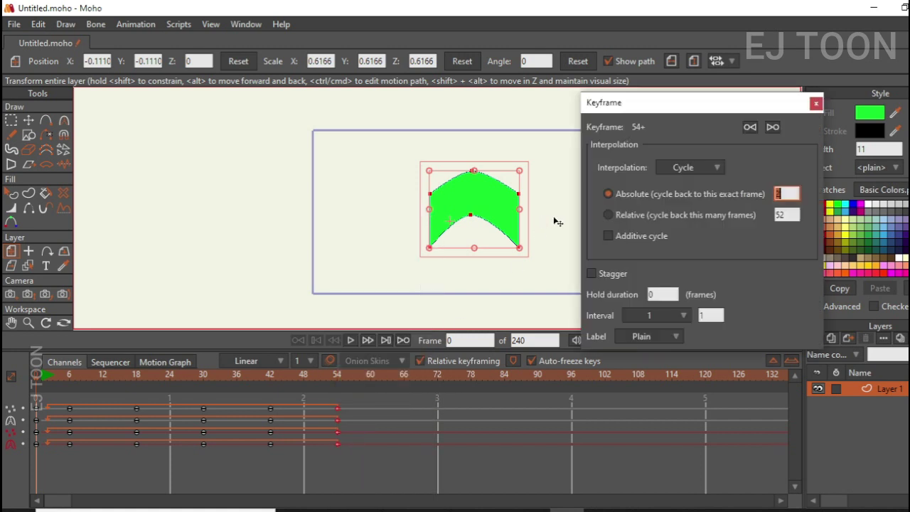
pyautogui.write('1')
pyautogui.press('Return')
pyautogui.write('1')
pyautogui.press('Return')
pyautogui.doubleClick(785, 193)
pyautogui.write('2')
pyautogui.press('Return')
pyautogui.click(815, 104)
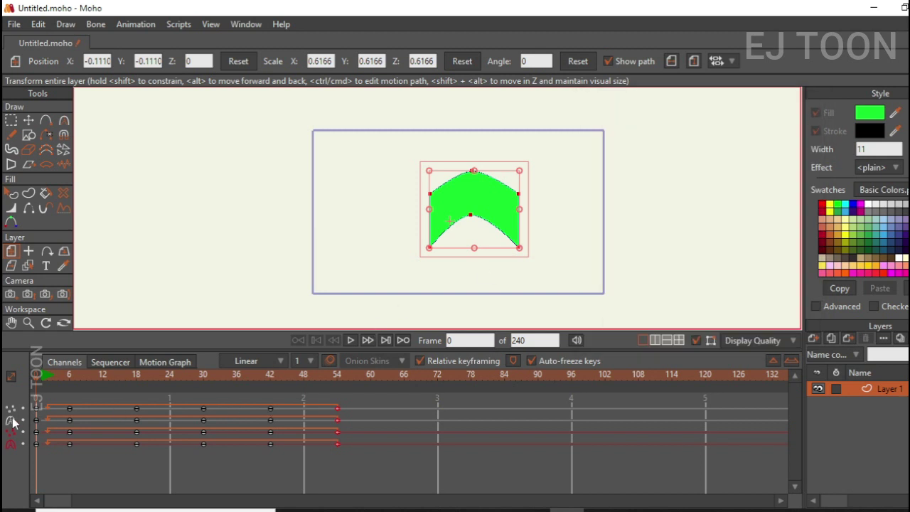
# Step: Set the frame 6 keyframes to Linear interpolation, play the cycled animation and rewind to frame 0
pyautogui.moveTo(32, 395); pyautogui.dragTo(77, 417)
pyautogui.rightClick(70, 410)
pyautogui.click(44, 387)
pyautogui.rightClick(70, 417)
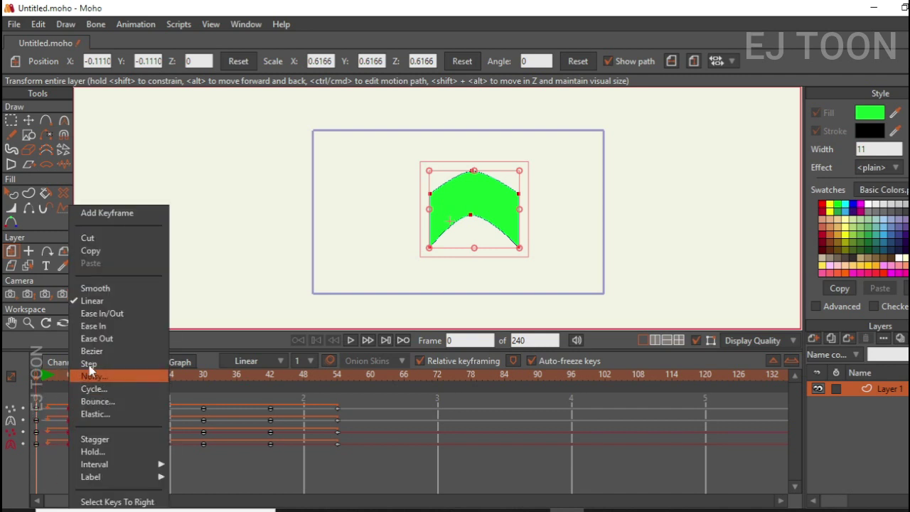
pyautogui.click(108, 301)
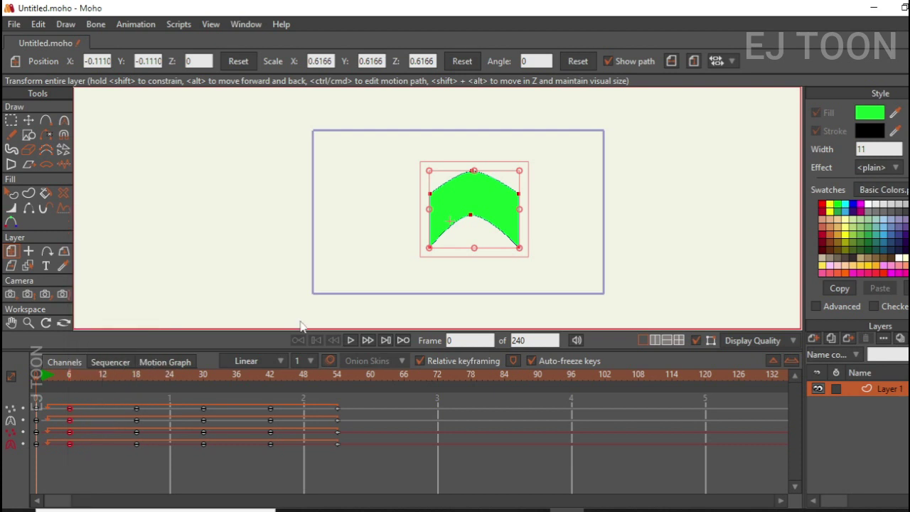
pyautogui.click(351, 339)
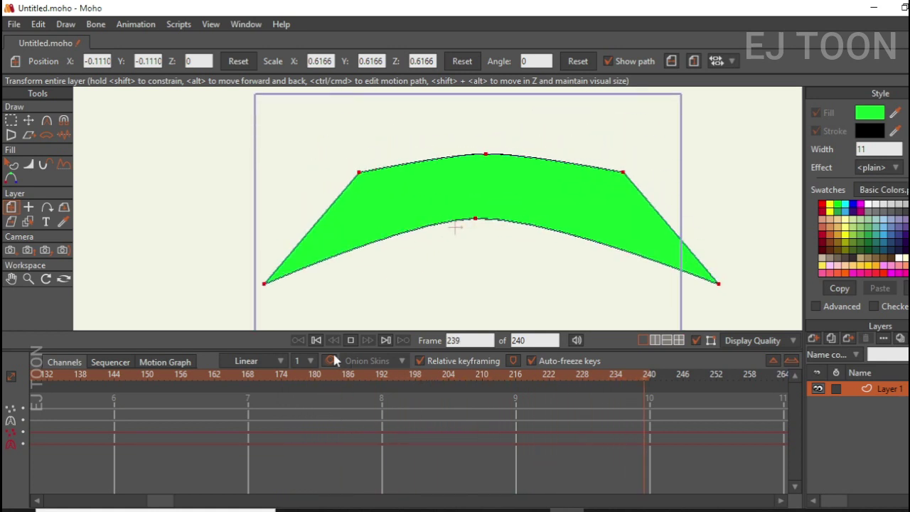
pyautogui.click(317, 340)
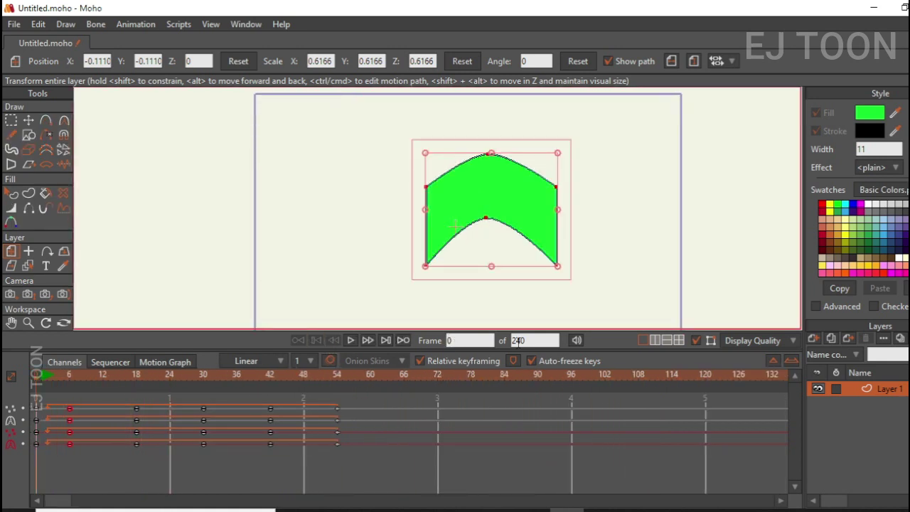
# Step: Export frames 1 to 240 as an MP4 (H.264-AAC) animation named Untitled.mp4 to the Desktop folder
pyautogui.click(14, 24)
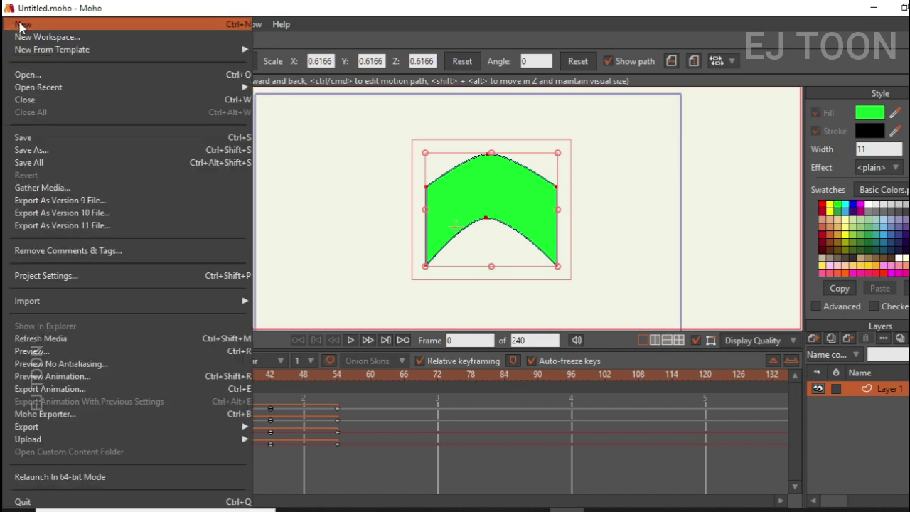
pyautogui.click(74, 389)
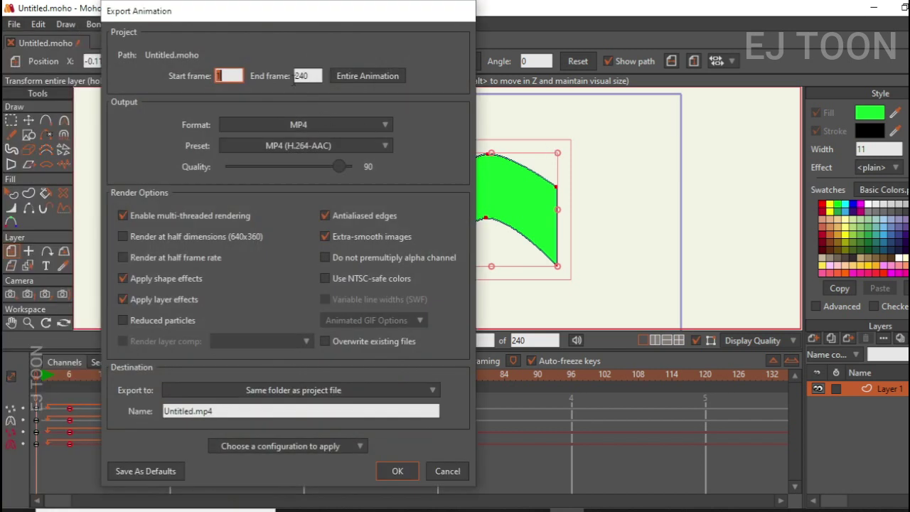
pyautogui.click(356, 390)
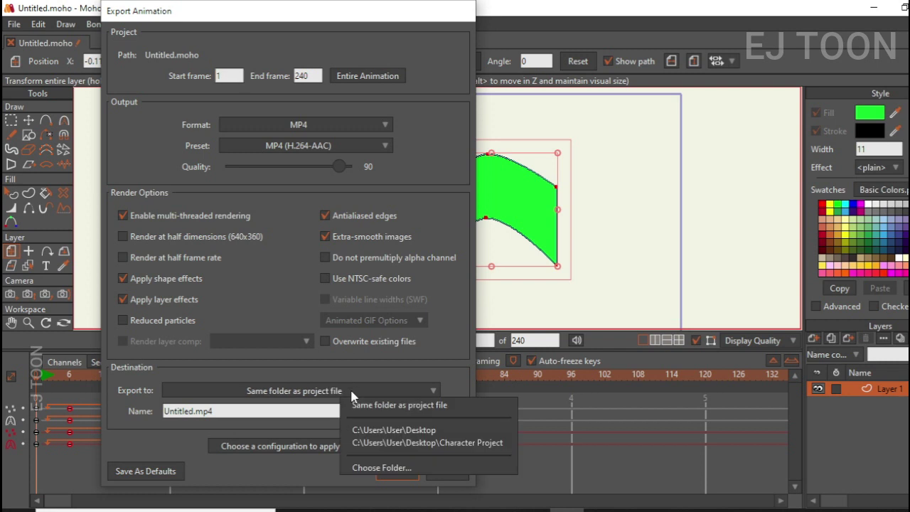
pyautogui.click(407, 431)
pyautogui.click(403, 471)
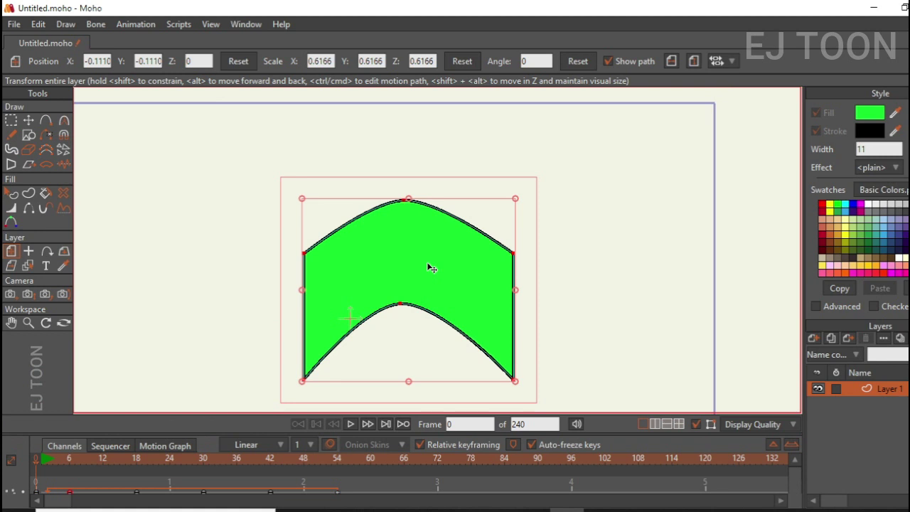
# Step: Move the whole arched-shape layer slightly upward, to about X -0.093 and Y 0.073
pyautogui.moveTo(392, 279); pyautogui.dragTo(397, 244)
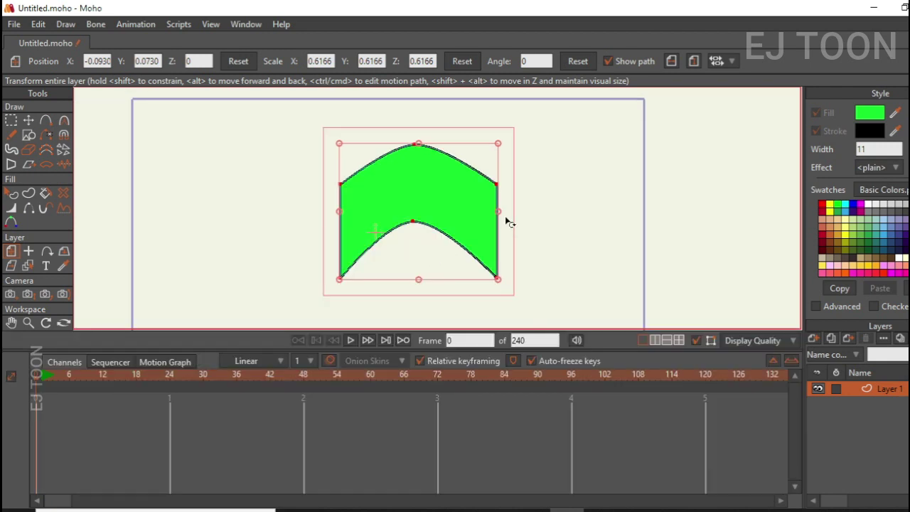
pyautogui.scroll(1, 509, 222)
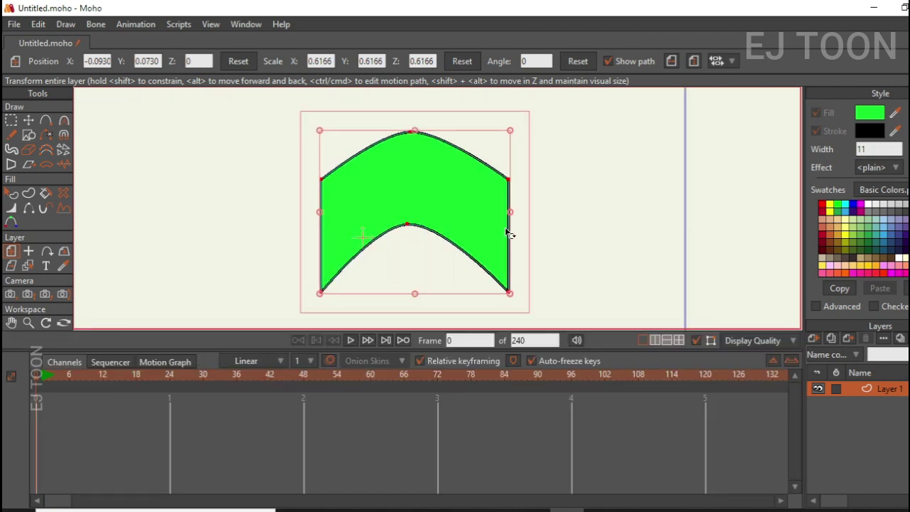